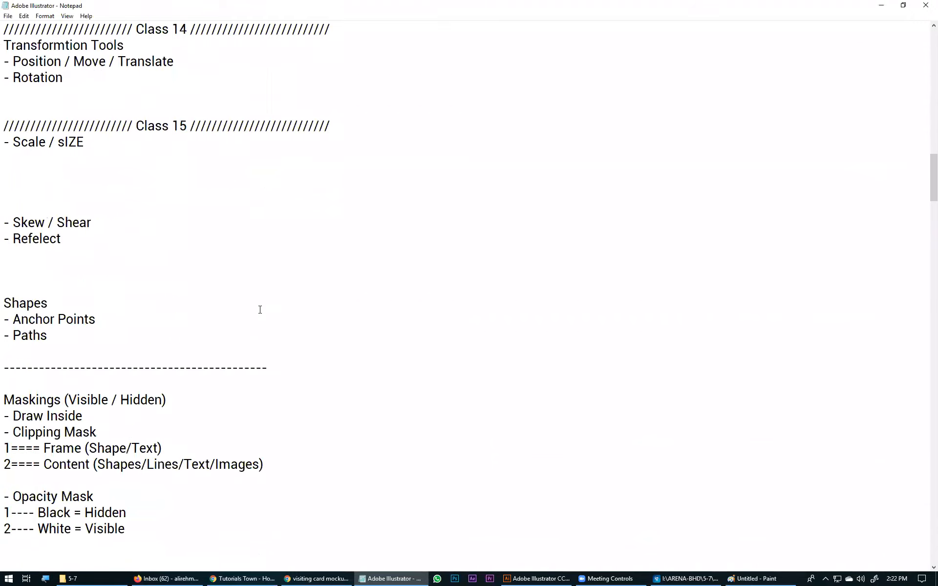
# Copy the Class 21 divider line to the end of the notes, below "Stories Behind Logos", and renumber it Class 22.
pyautogui.scroll(-20, 260, 309)
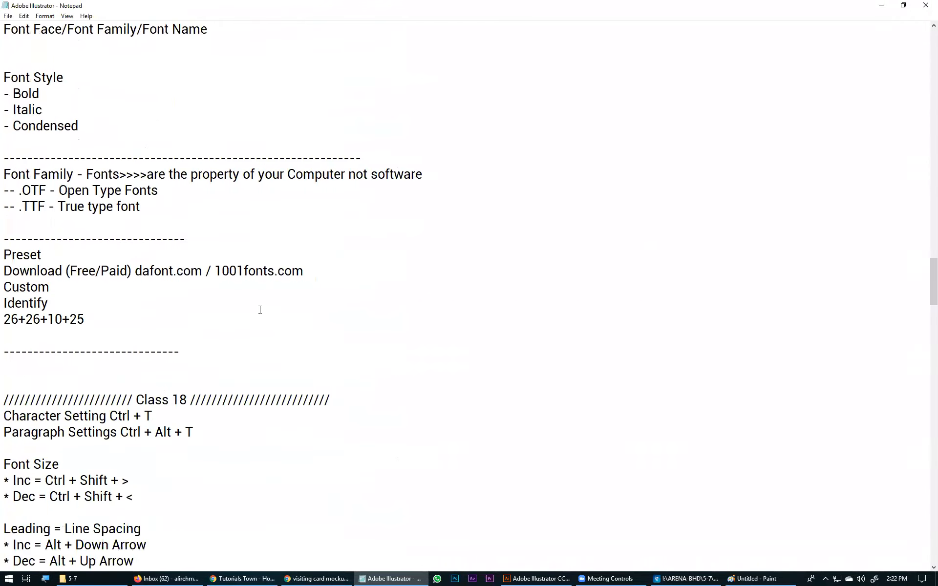
pyautogui.scroll(-20, 260, 308)
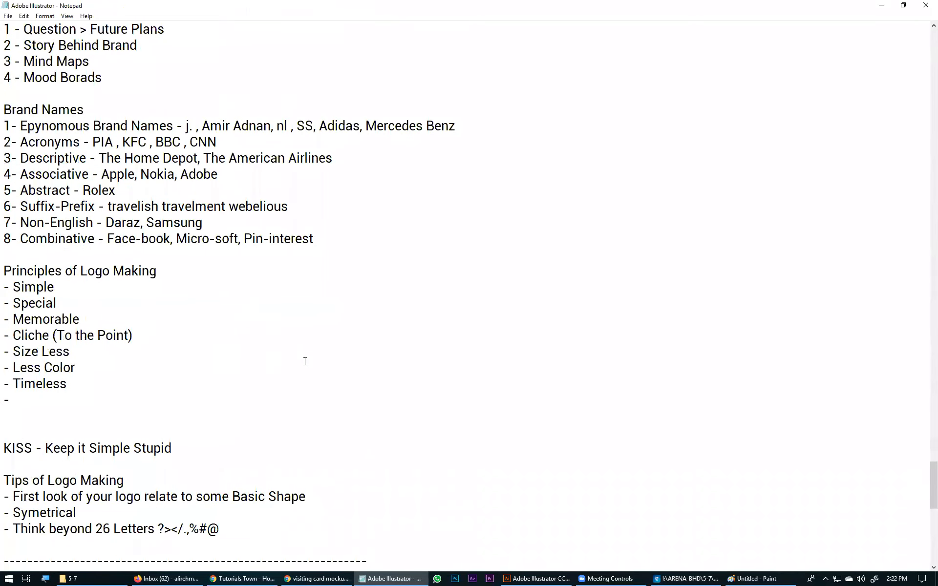
pyautogui.scroll(-5, 305, 361)
pyautogui.scroll(20, 379, 415)
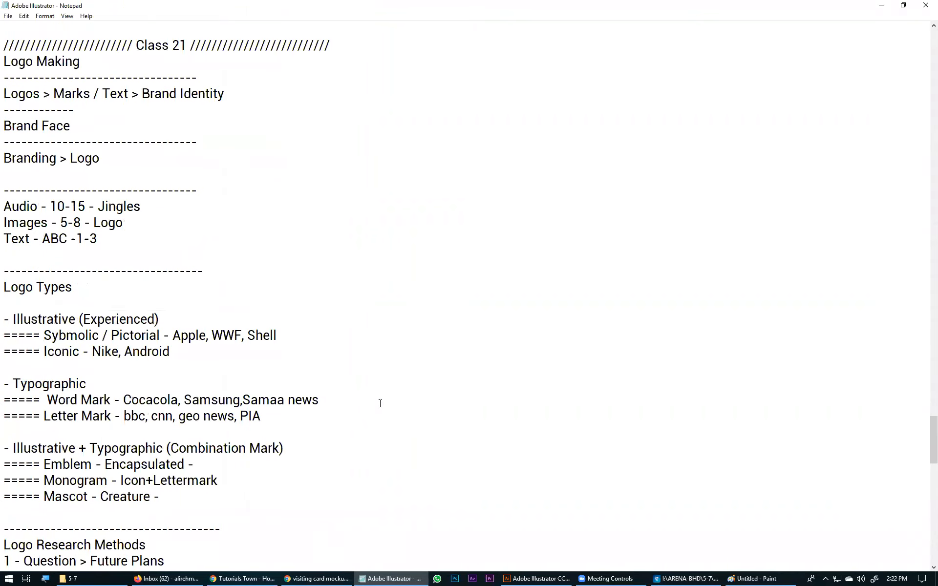
pyautogui.moveTo(304, 287); pyautogui.dragTo(4, 283)
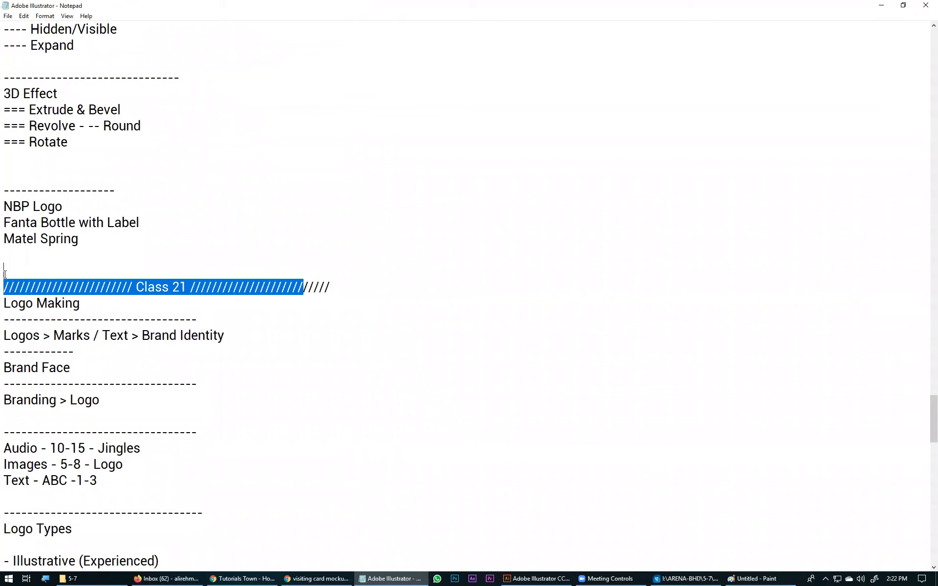
pyautogui.moveTo(343, 282); pyautogui.dragTo(86, 267)
pyautogui.scroll(-20, 345, 407)
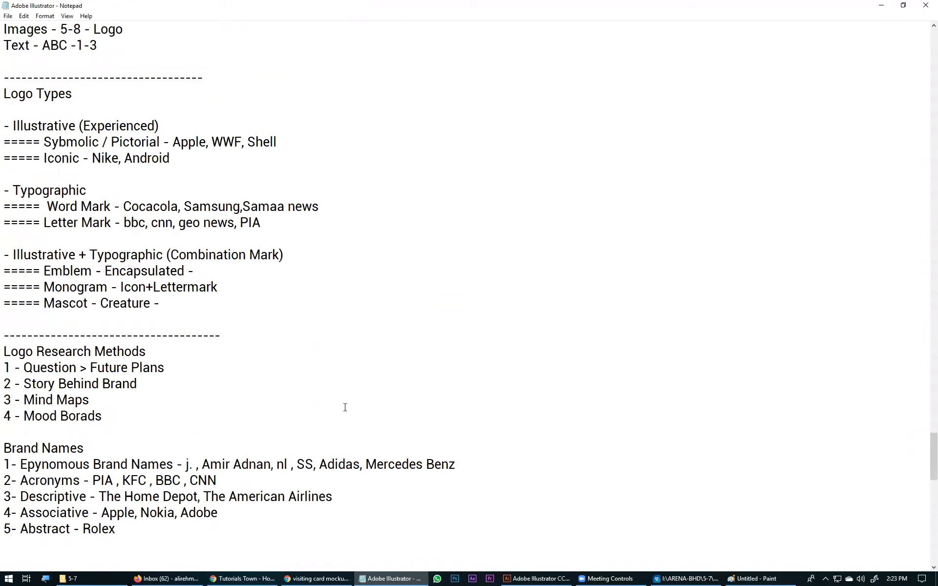
pyautogui.scroll(5, 312, 437)
pyautogui.click(58, 239)
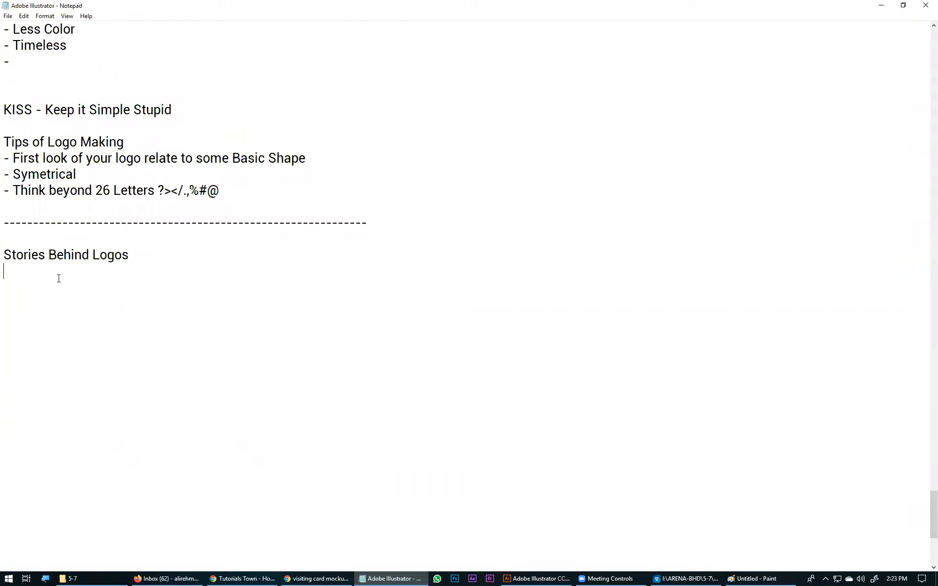
pyautogui.write('//////////////////////// Class 21 //////////////////////////')
pyautogui.moveTo(179, 304); pyautogui.dragTo(185, 304)
pyautogui.write('2')
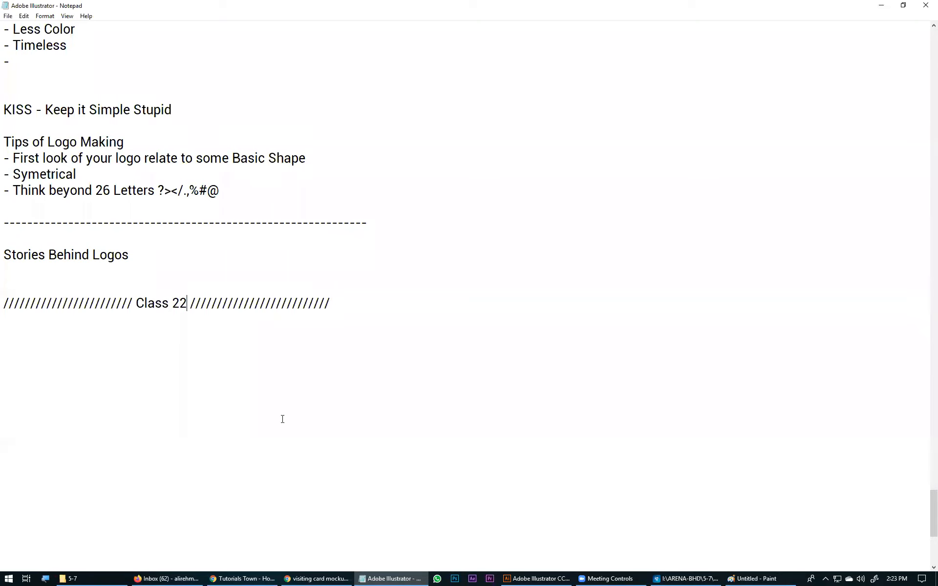
# Switch to ImageGlass and view the X-shaped Alif Tutors sketch, both Boost lettering sketches and the Boost ball-and-rackets sketch.
pyautogui.click(704, 578)
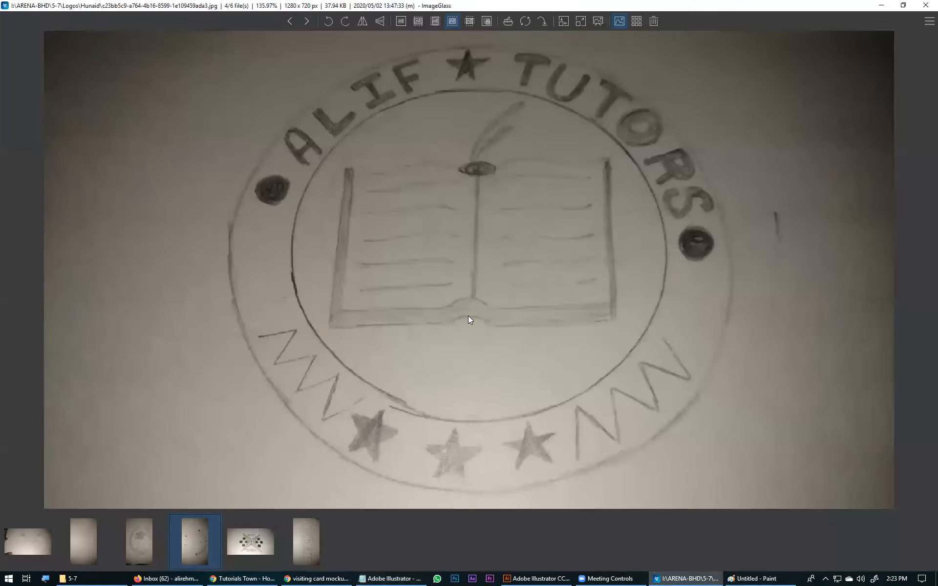
pyautogui.click(264, 538)
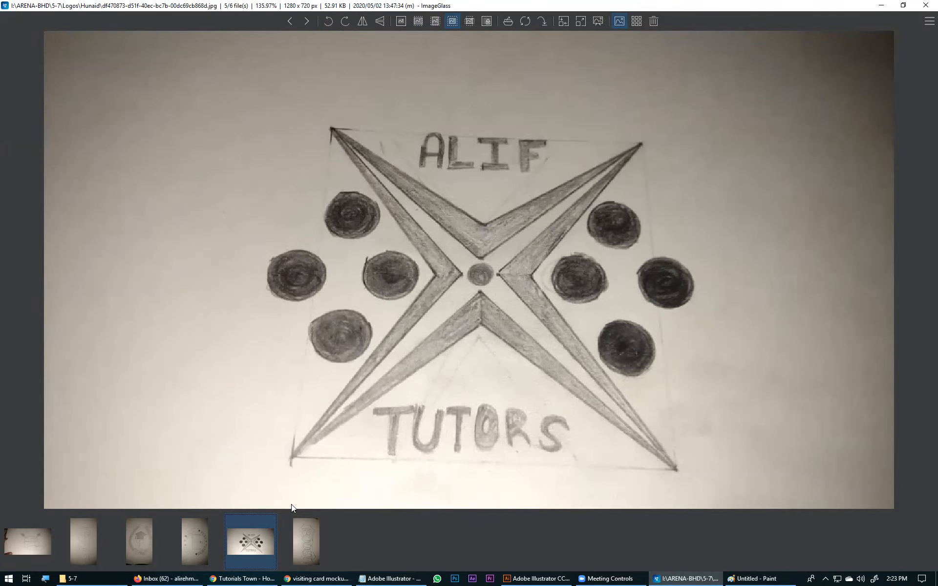
pyautogui.click(308, 542)
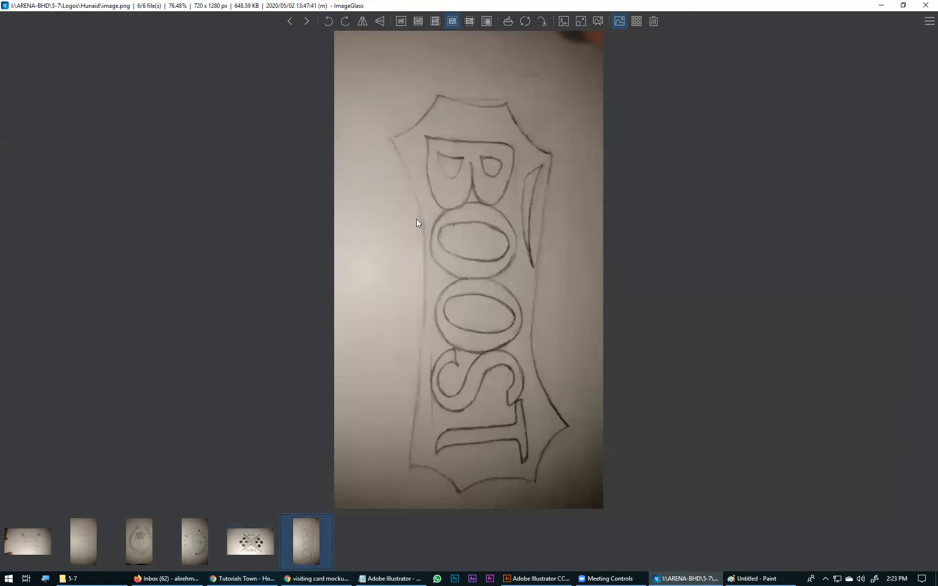
pyautogui.click(82, 537)
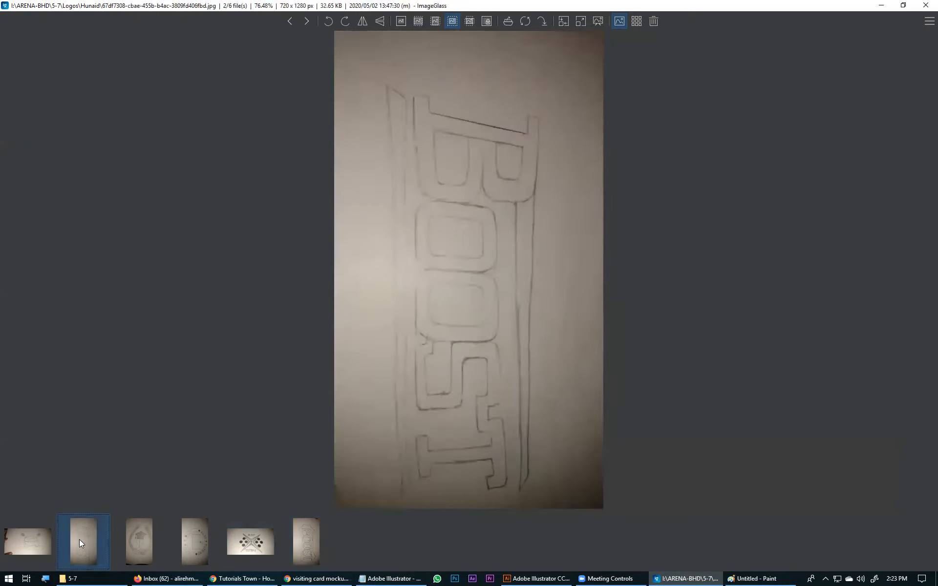
pyautogui.click(12, 540)
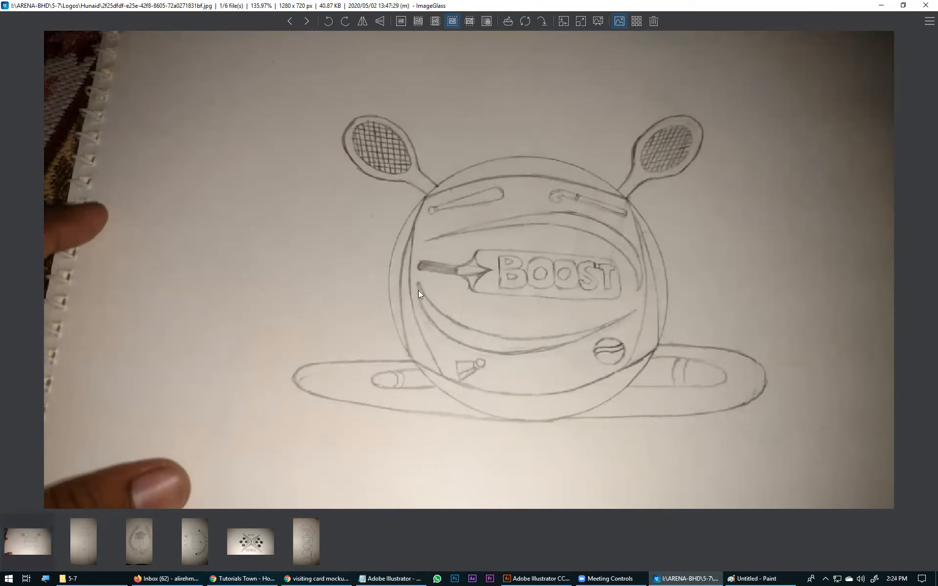
# View the two sideways Boost lettering sketches, rotating each one counter-clockwise so the lettering reads horizontally.
pyautogui.click(81, 554)
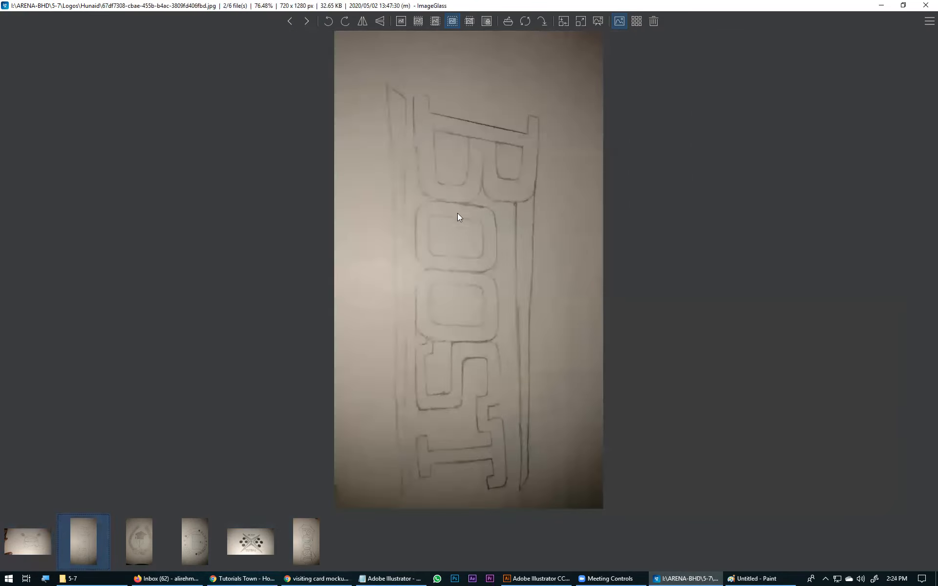
pyautogui.click(329, 21)
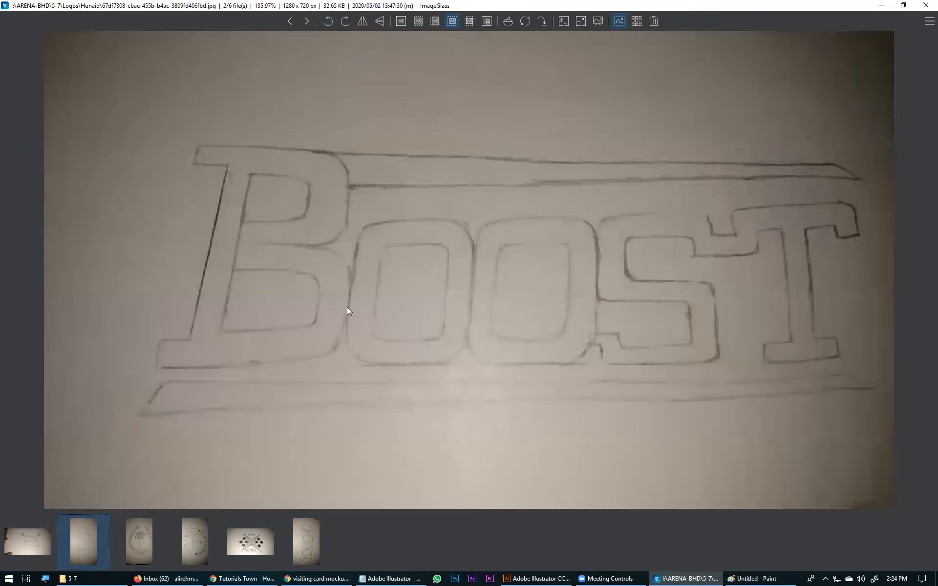
pyautogui.click(306, 545)
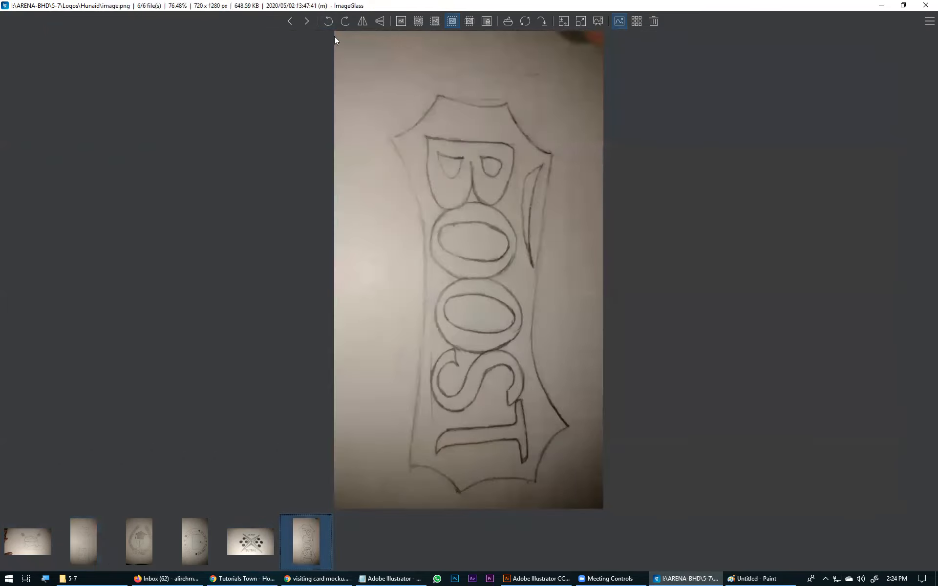
pyautogui.click(328, 21)
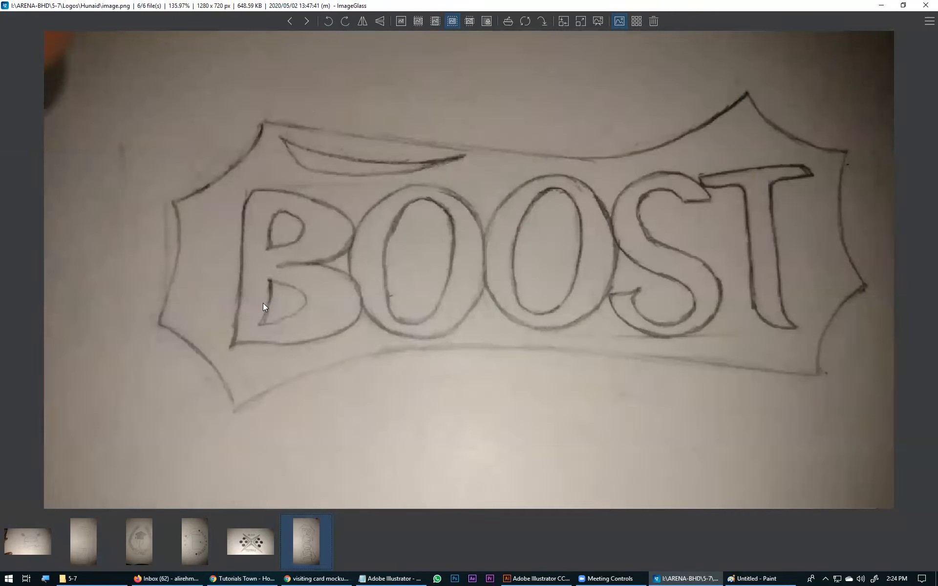
# View the circular Alif Tutors sketch with the open book, rotated counter-clockwise so it stands upright.
pyautogui.click(194, 547)
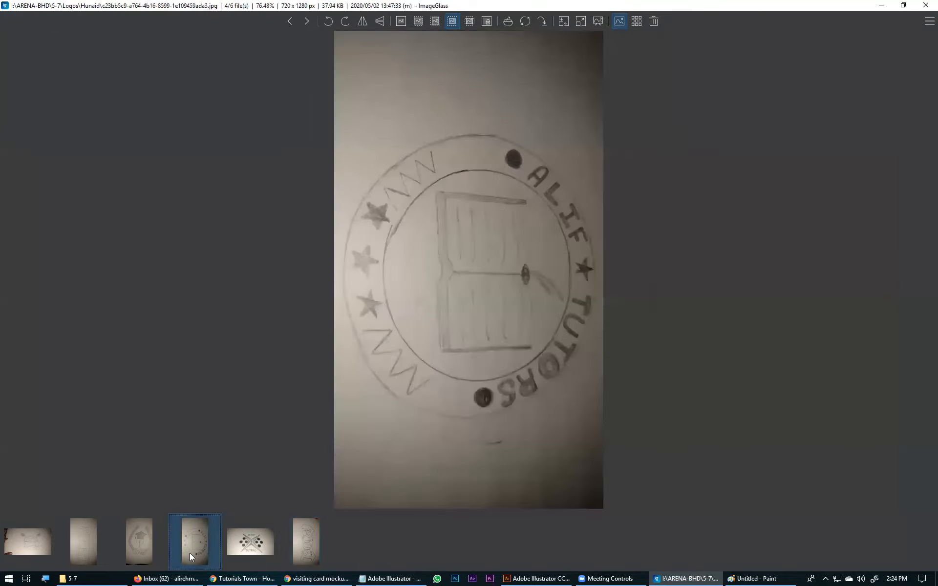
pyautogui.click(330, 22)
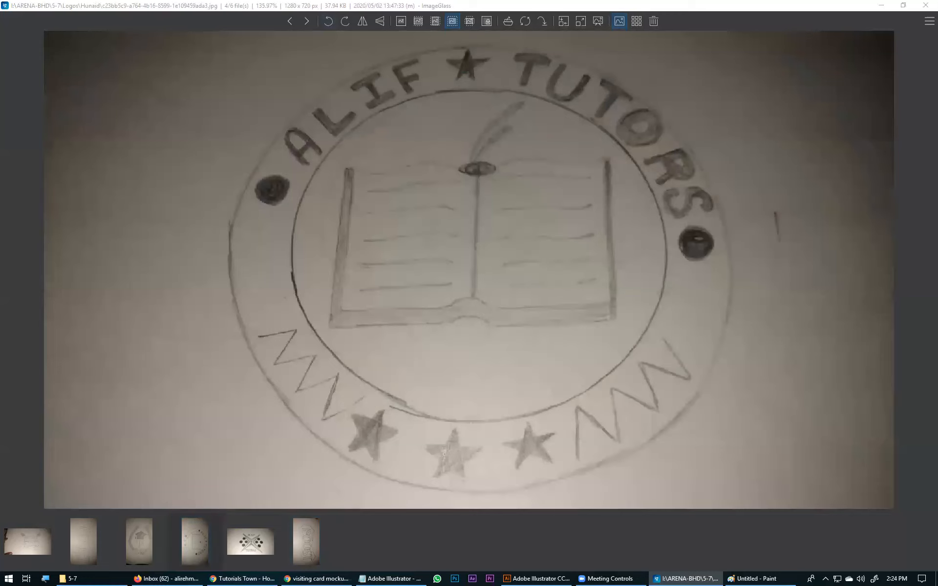
pyautogui.hotkey('alt', 'Tab')
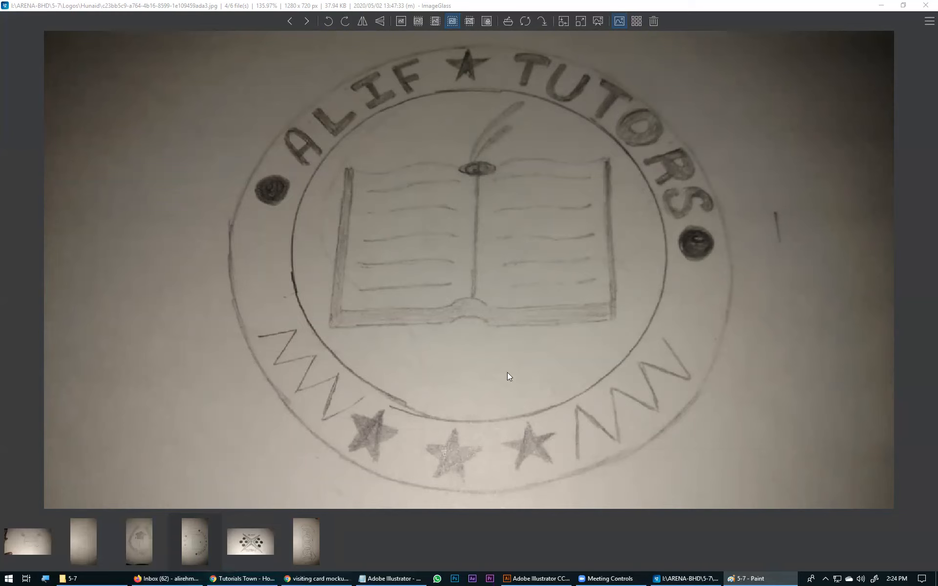
# Compare the circular Alif Tutors book sketch with the Alif Tutors graduation-cap and pen-nib sketch.
pyautogui.click(198, 545)
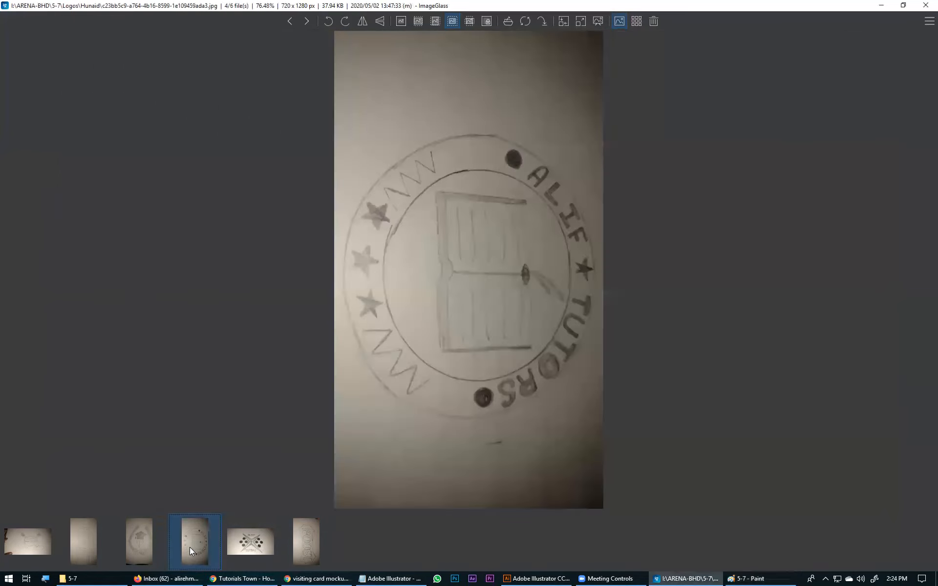
pyautogui.click(150, 543)
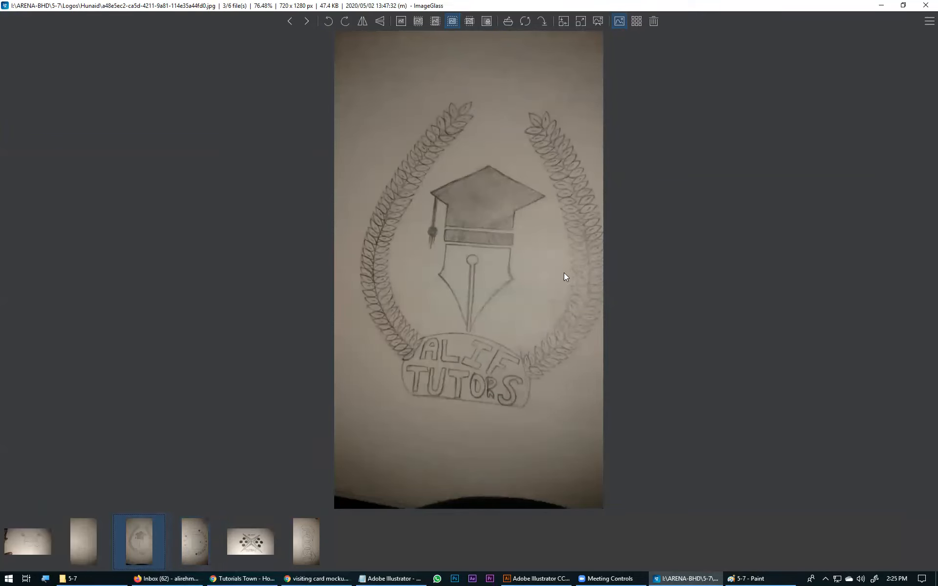
pyautogui.click(195, 550)
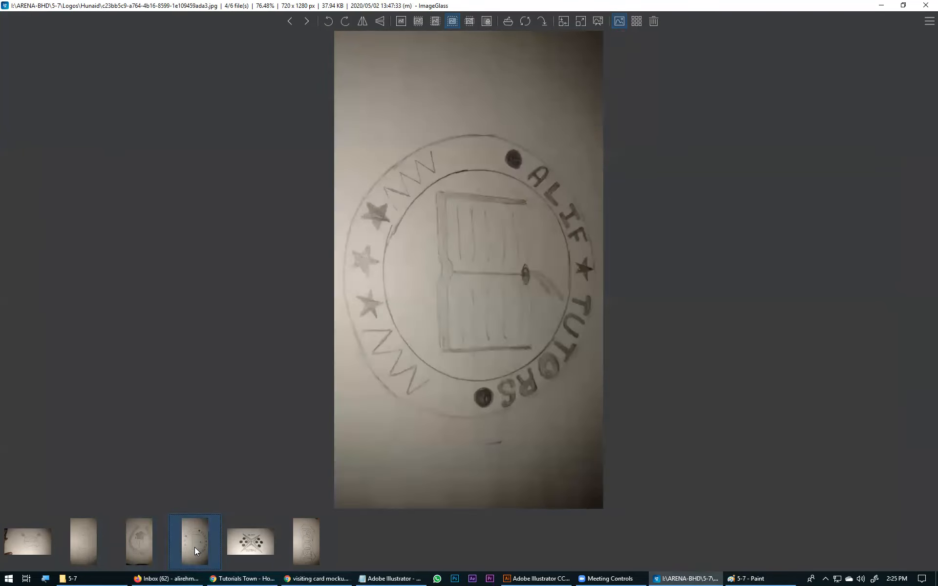
pyautogui.click(153, 544)
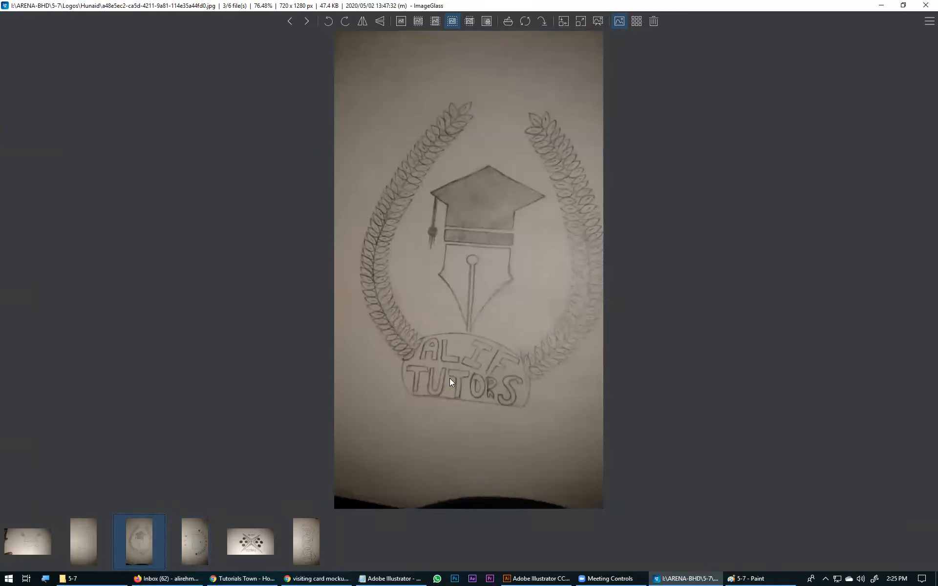
# Look through all six Alif Tutors and Boost logo sketches again, finishing on the graduation-cap and pen-nib design.
pyautogui.click(263, 555)
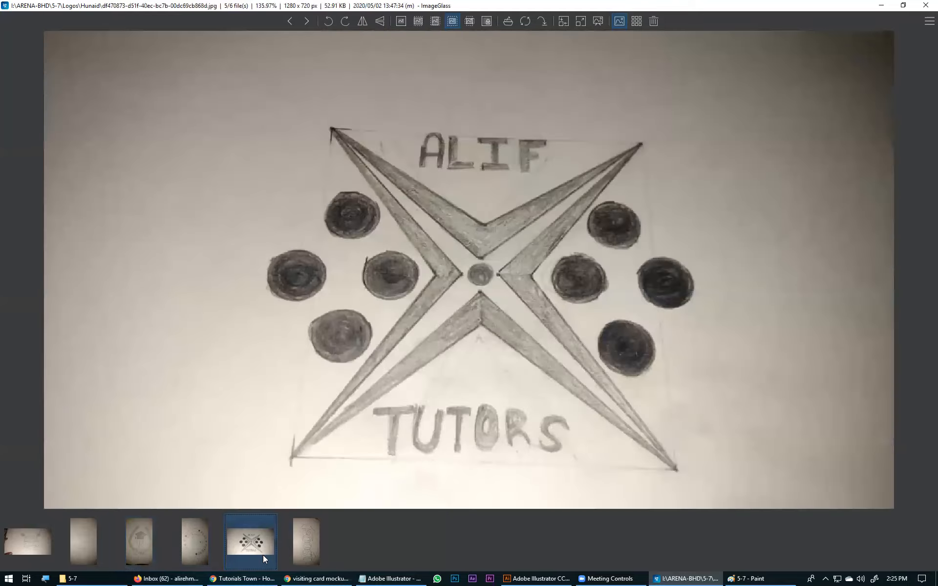
pyautogui.click(290, 546)
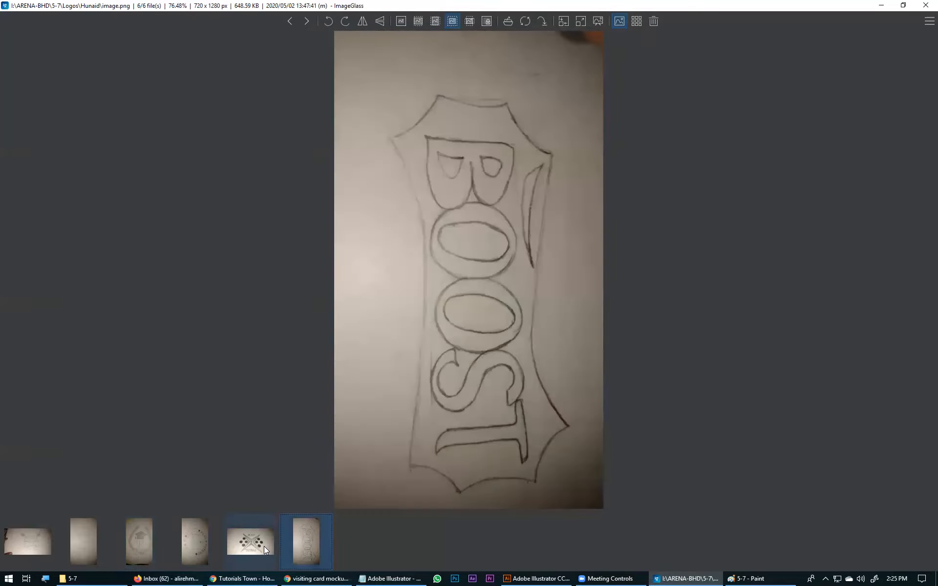
pyautogui.click(84, 551)
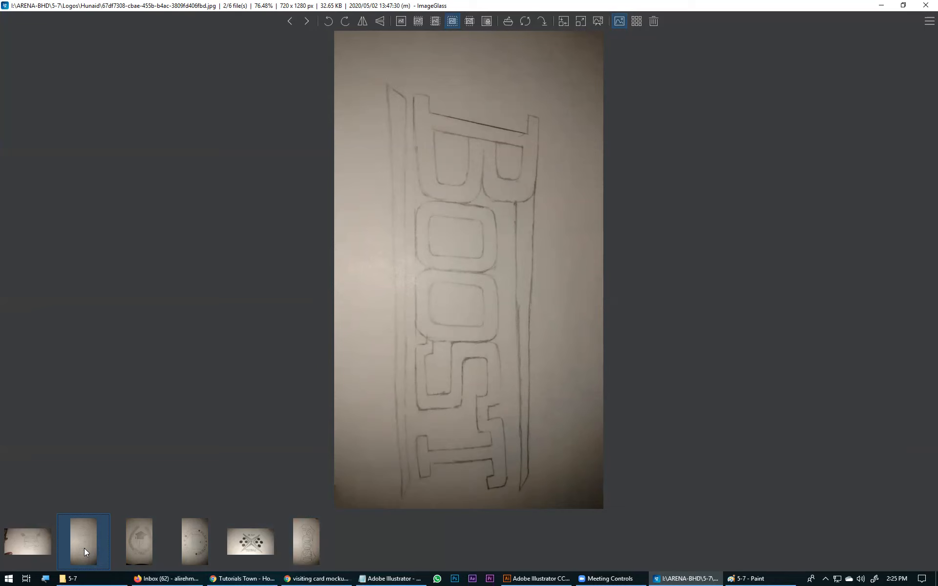
pyautogui.click(303, 536)
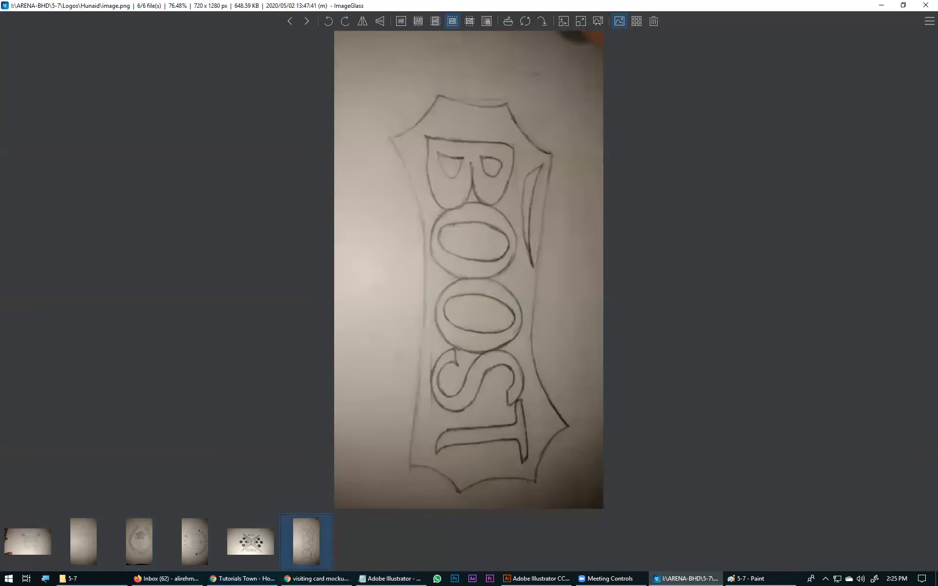
pyautogui.click(182, 553)
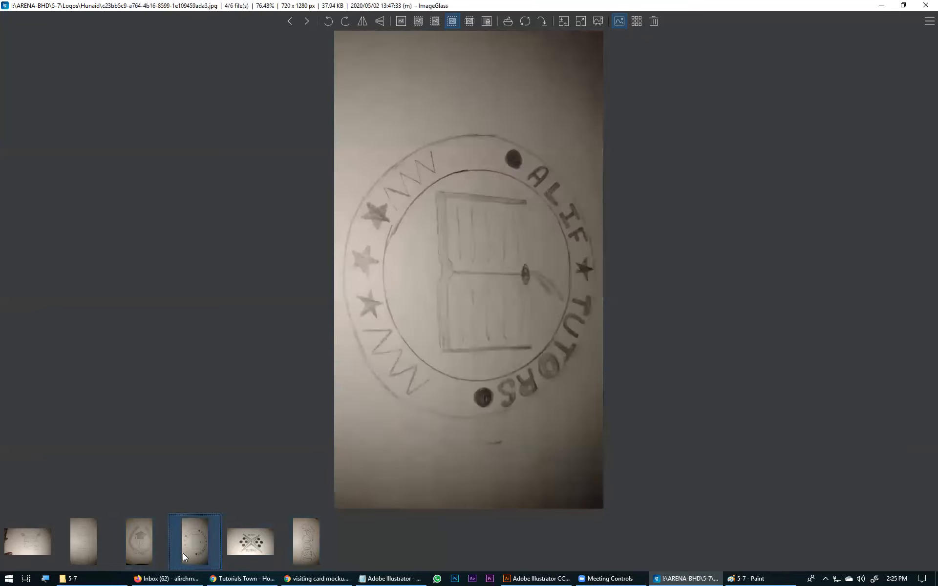
pyautogui.click(147, 527)
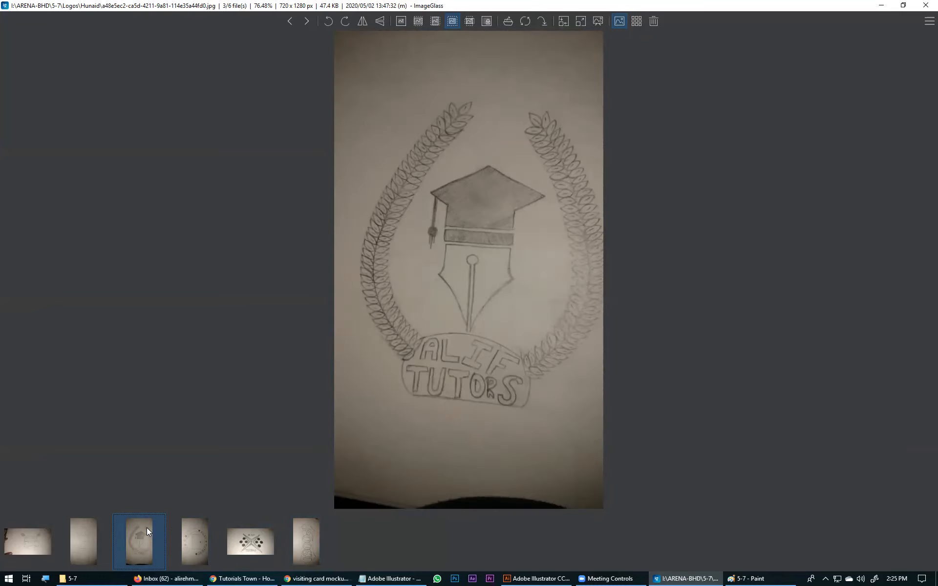
pyautogui.click(268, 540)
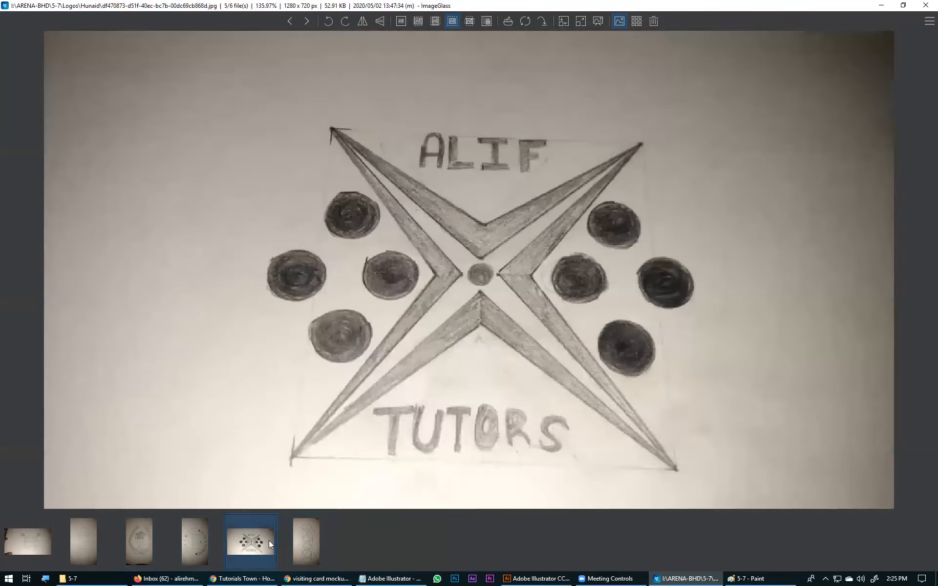
pyautogui.click(295, 550)
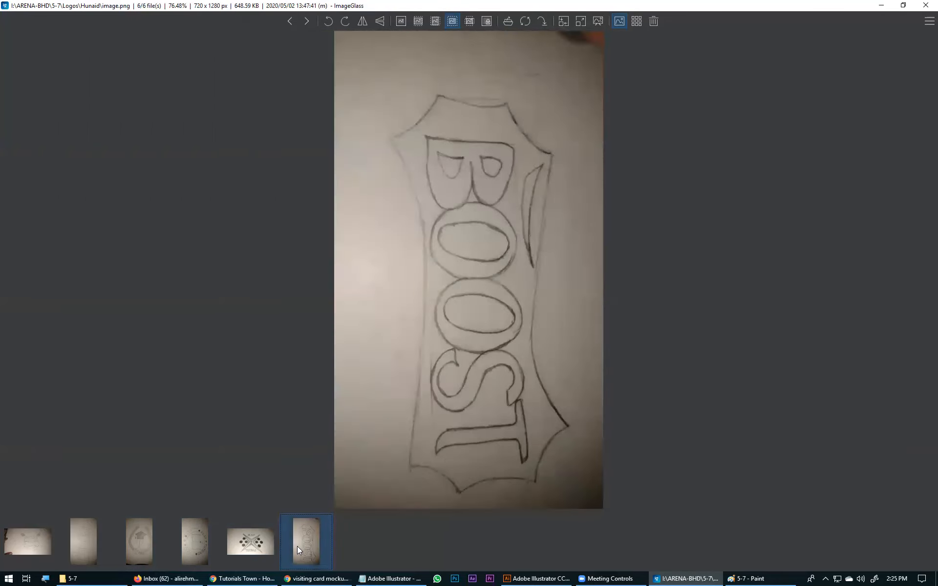
pyautogui.click(90, 551)
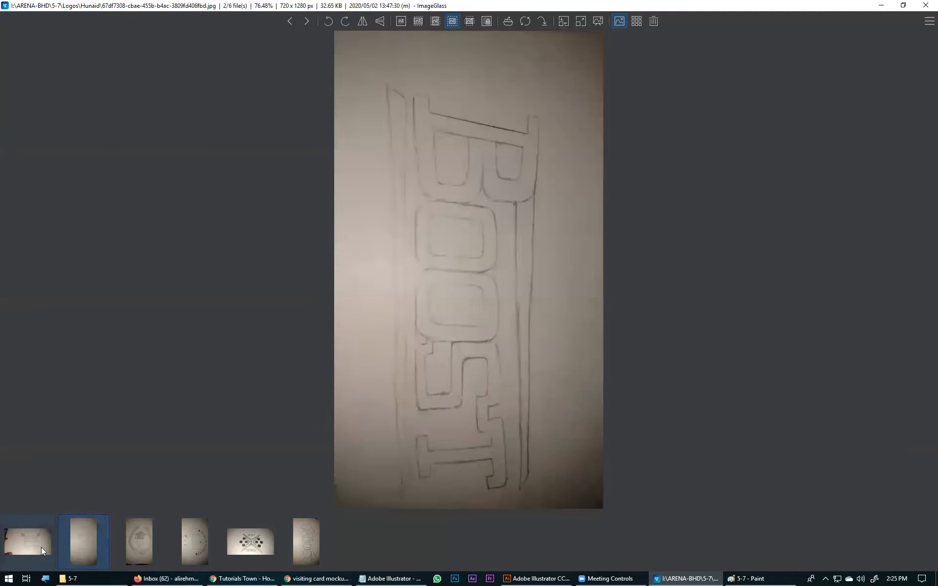
pyautogui.click(36, 545)
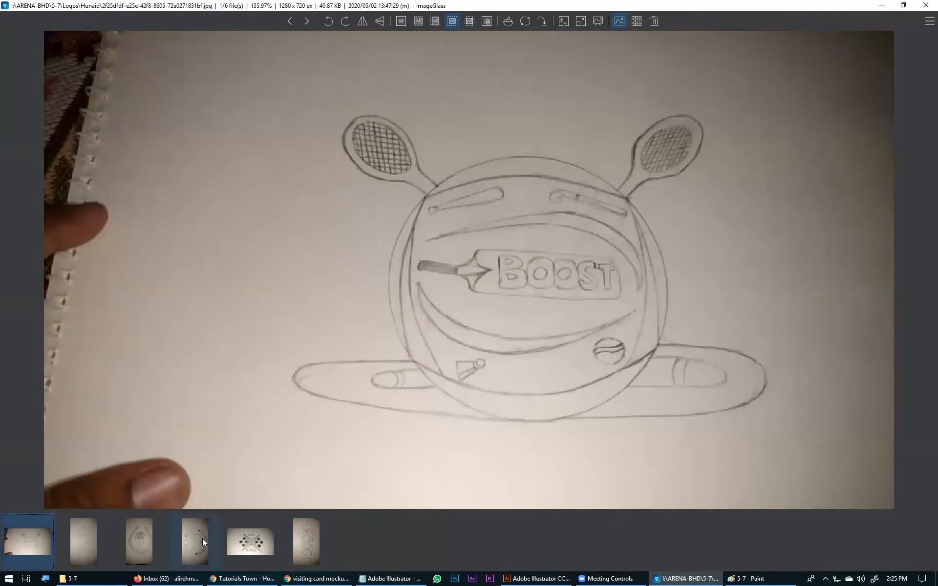
pyautogui.click(87, 546)
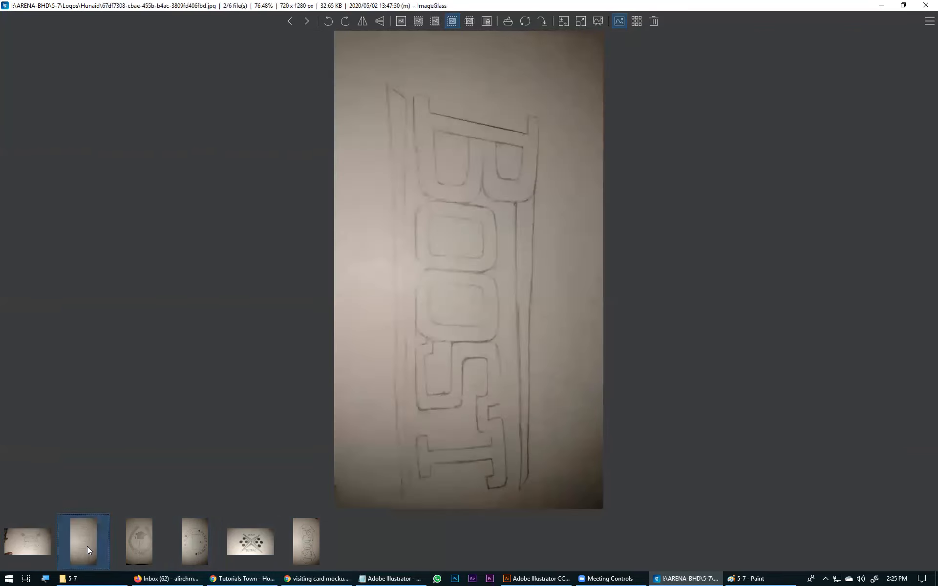
pyautogui.click(139, 540)
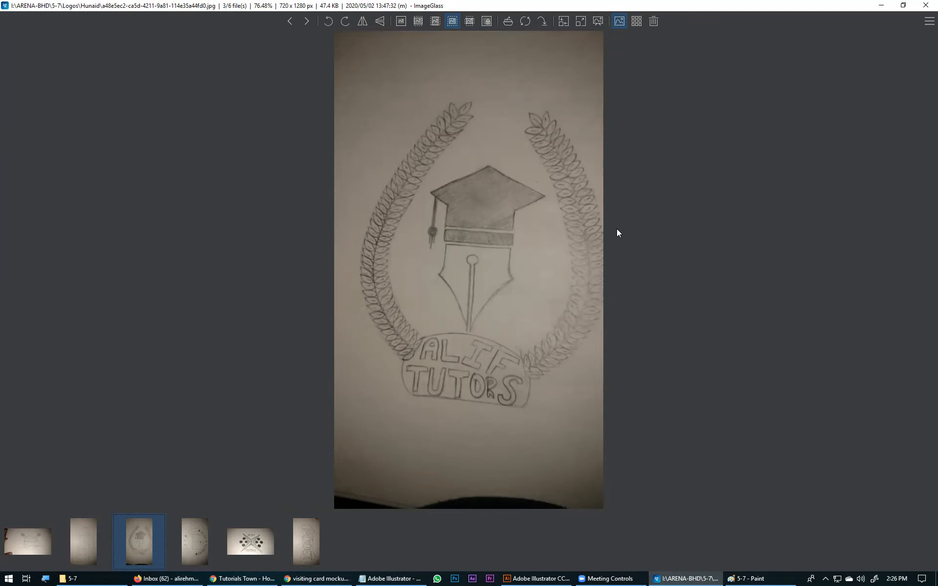
# Switch to Illustrator and create a new 1280 x 1024 px Web document with one artboard.
pyautogui.click(536, 577)
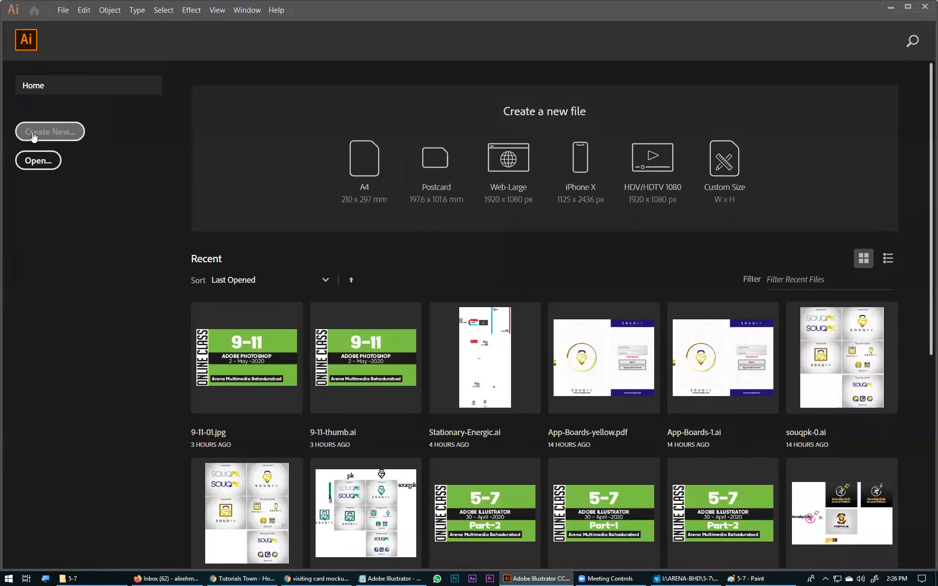
pyautogui.hotkey('ctrl', 'n')
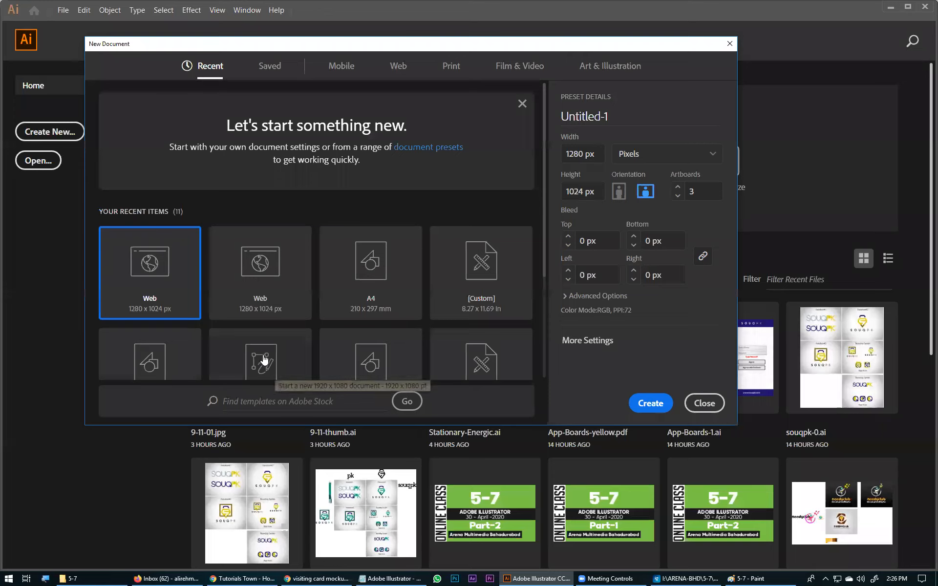
pyautogui.click(282, 288)
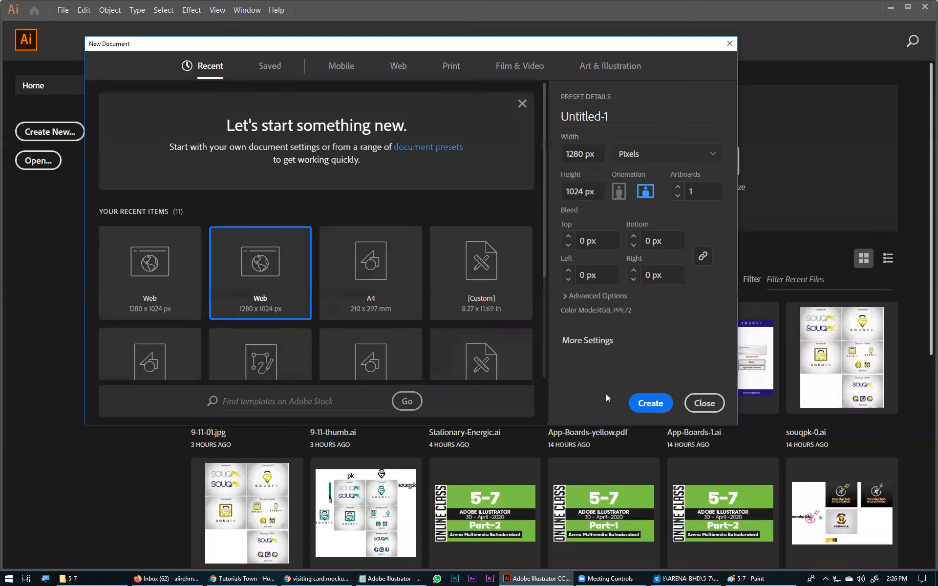
pyautogui.click(650, 403)
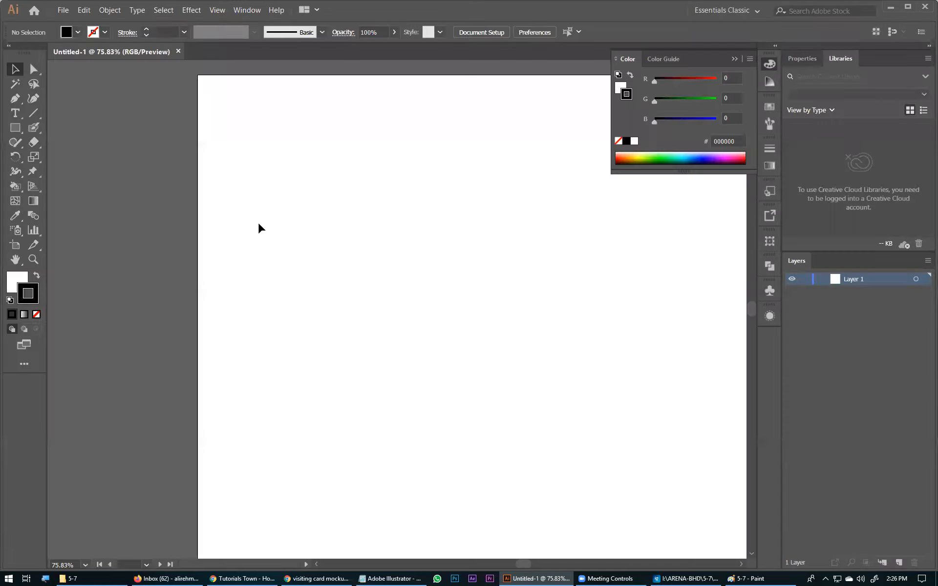
# Draw a tall upright ellipse on the artboard and a circle beside it, overlapping the artboard's left edge.
pyautogui.click(12, 130)
pyautogui.moveTo(12, 129); pyautogui.dragTo(73, 159)
pyautogui.moveTo(362, 169); pyautogui.dragTo(569, 454)
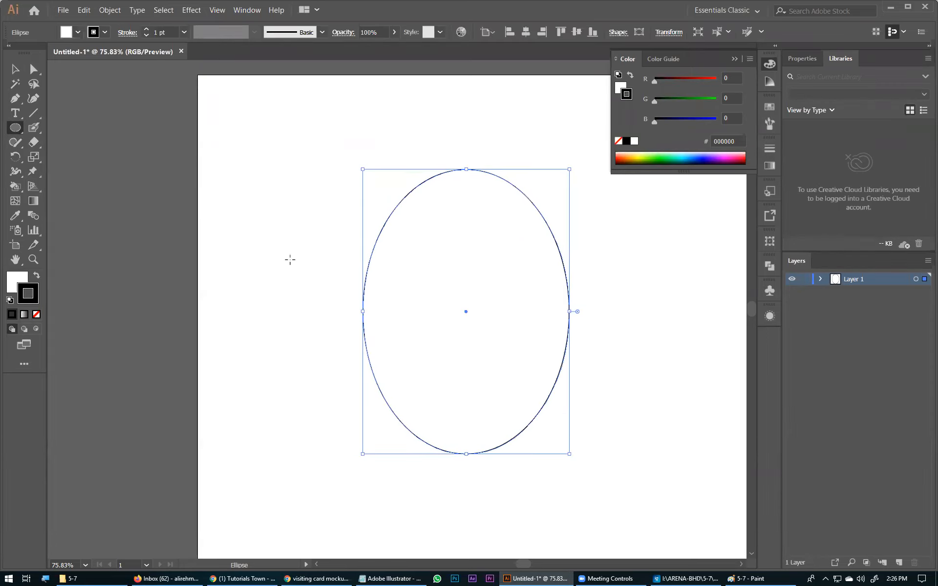
pyautogui.moveTo(276, 262); pyautogui.dragTo(300, 372)
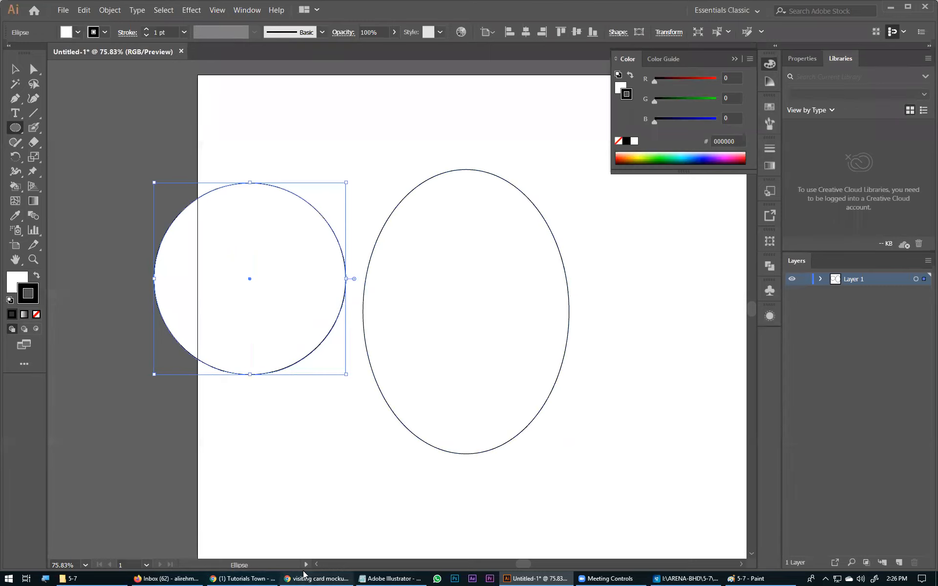
# Return to the graduation-cap sketch in ImageGlass and close the image viewer.
pyautogui.click(686, 578)
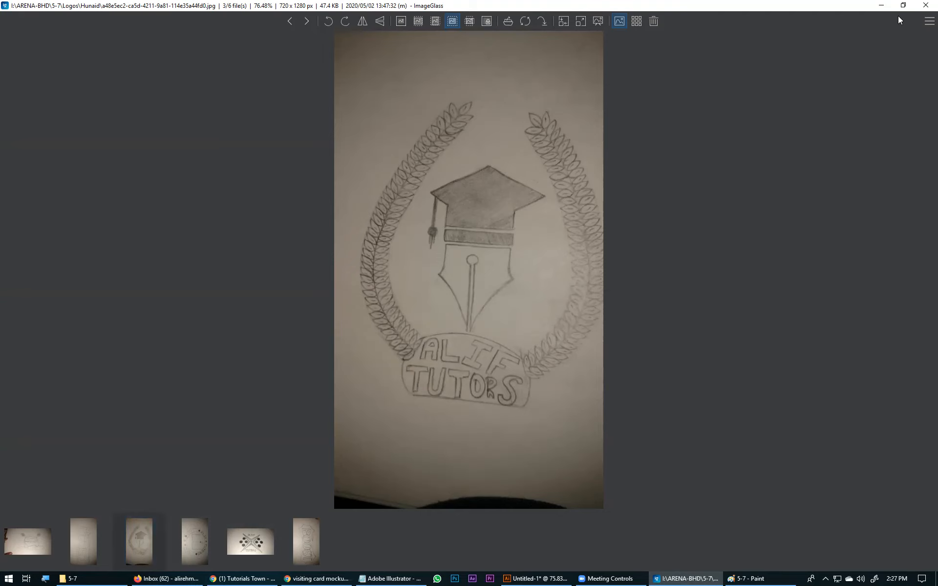
pyautogui.click(96, 575)
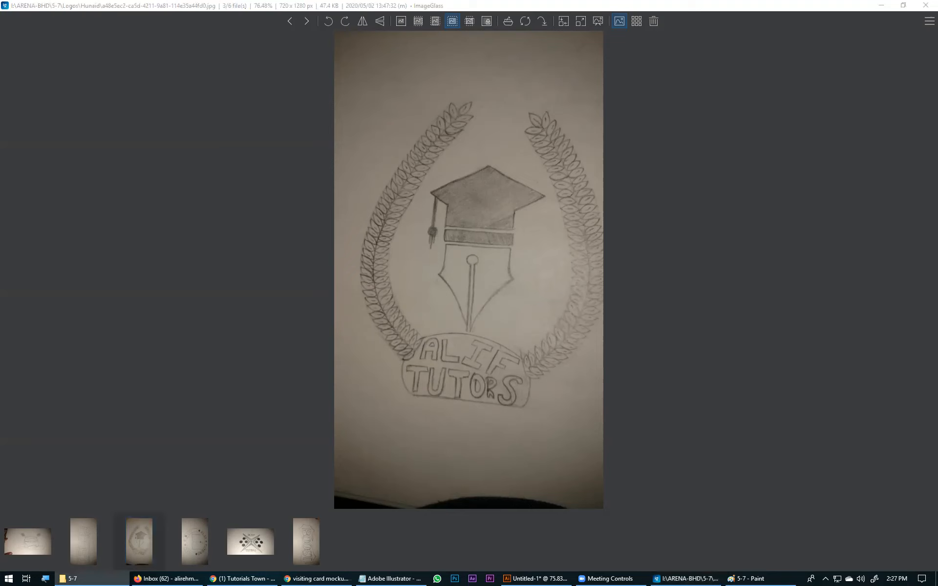
pyautogui.click(925, 5)
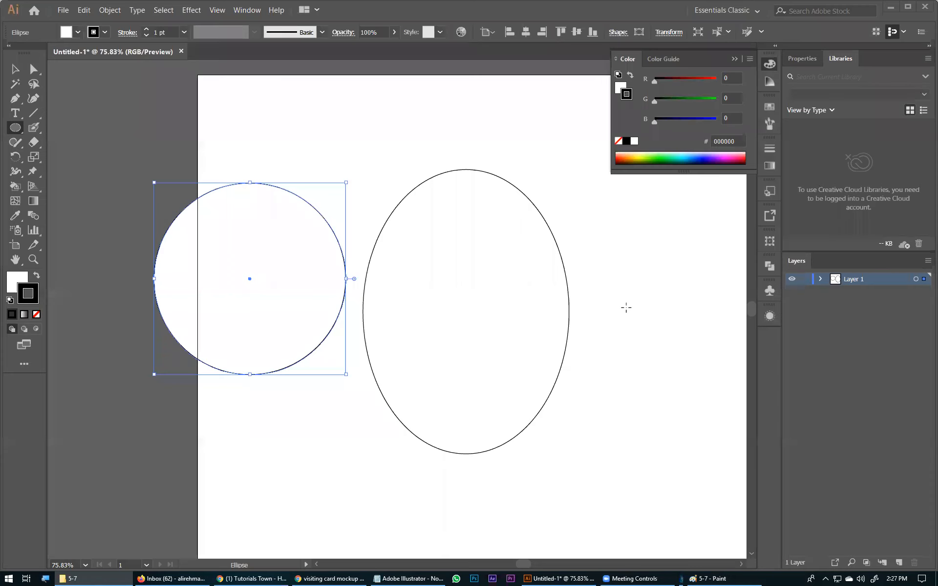
# Delete both the circle and the tall ellipse from the Illustrator document.
pyautogui.click(352, 279)
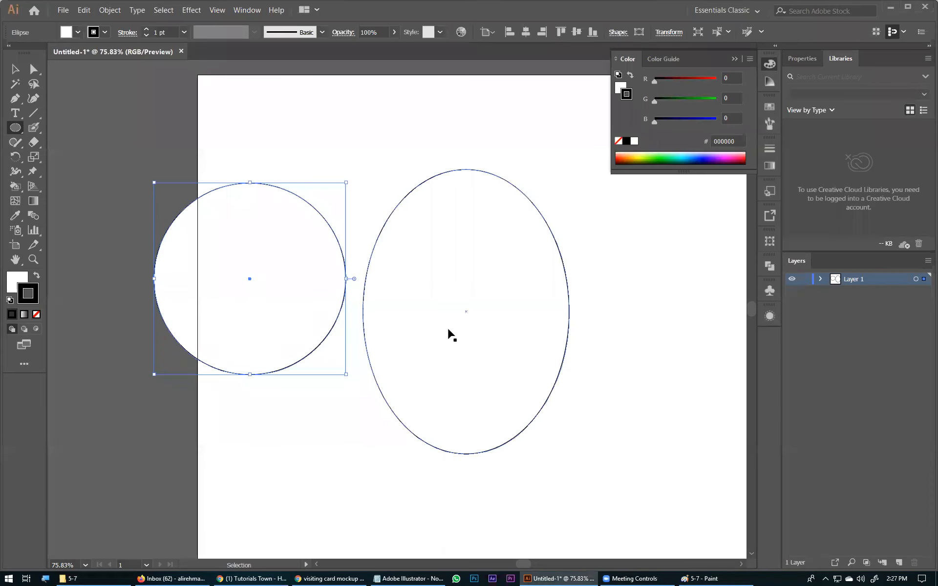
pyautogui.keyDown('shift'); pyautogui.click(547, 337); pyautogui.keyUp('shift')
pyautogui.press('Delete')
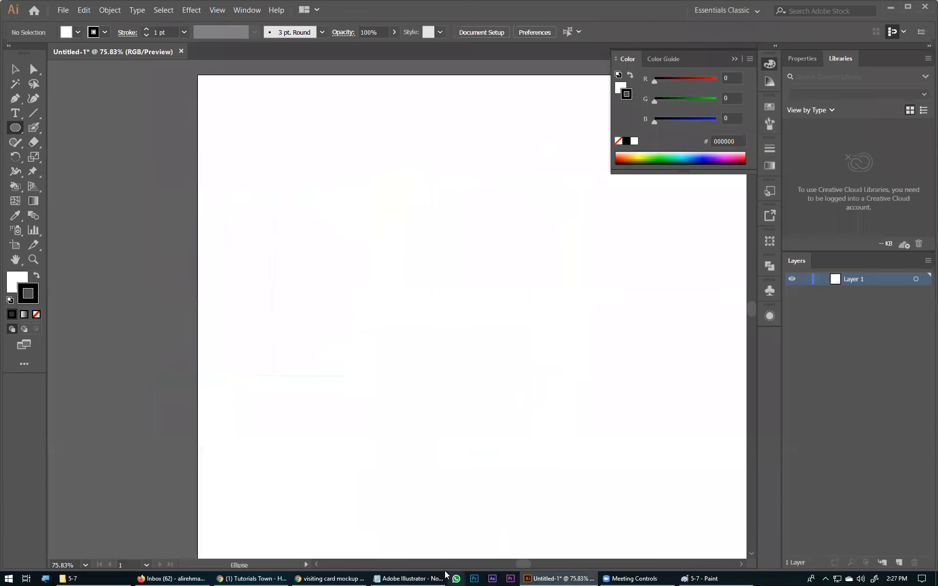
# Switch to the Notepad course notes and move the "Stories Behind Logos" line directly under the Class 22 heading.
pyautogui.click(408, 578)
pyautogui.click(122, 329)
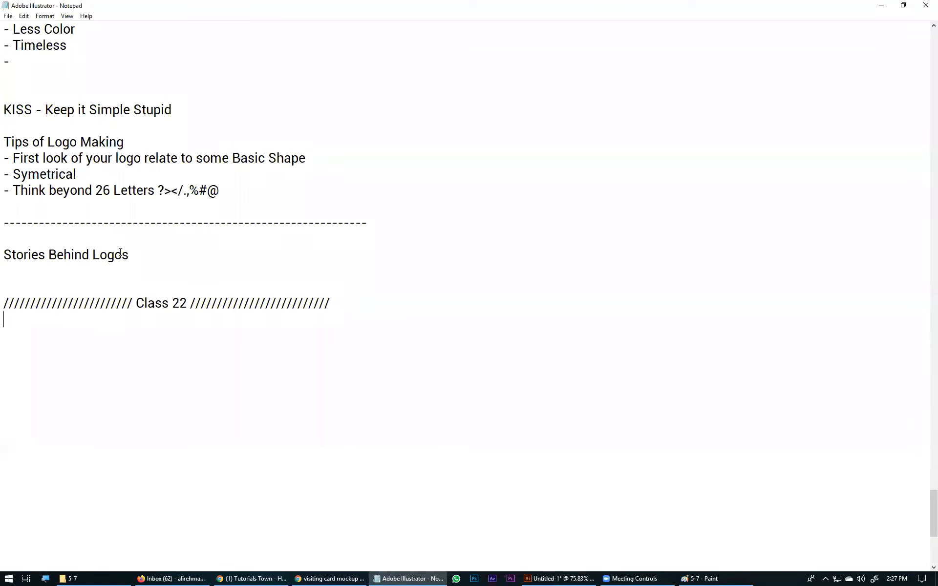
pyautogui.moveTo(129, 255); pyautogui.dragTo(4, 251)
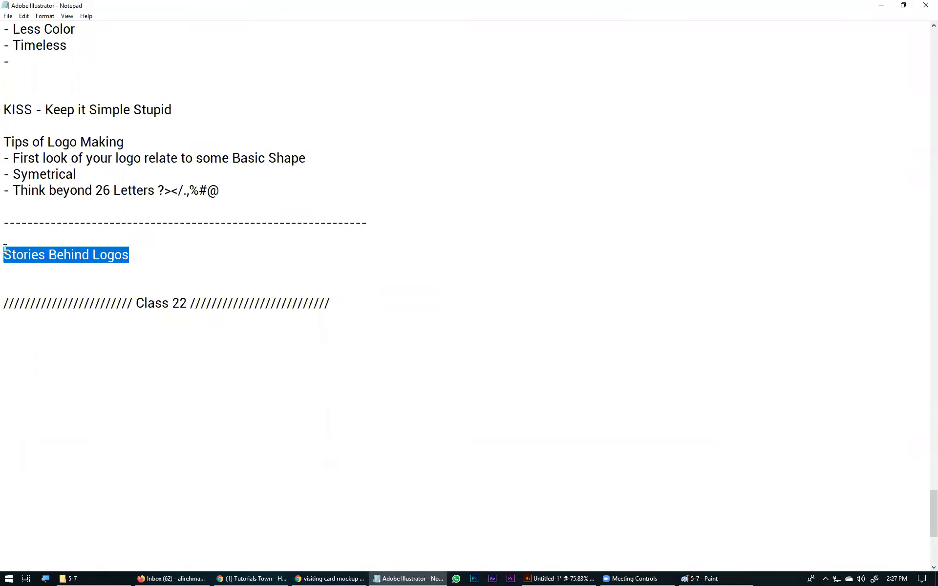
pyautogui.hotkey('ctrl', 'x')
pyautogui.click(18, 318)
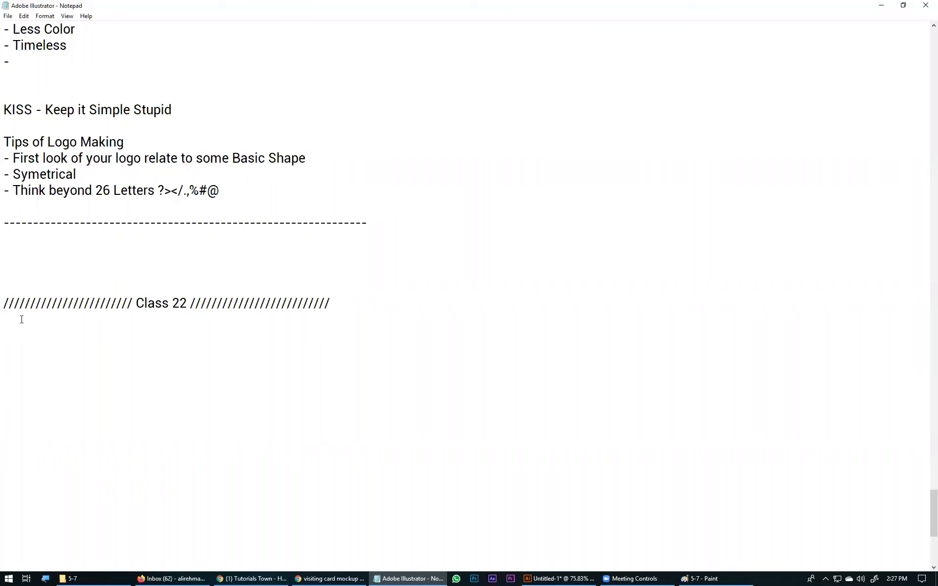
pyautogui.hotkey('ctrl', 'v')
# Remove two blank lines above the Class 22 heading and add "- Microsoft" under Stories Behind Logos.
pyautogui.click(30, 275)
pyautogui.press('BackSpace')
pyautogui.press('BackSpace')
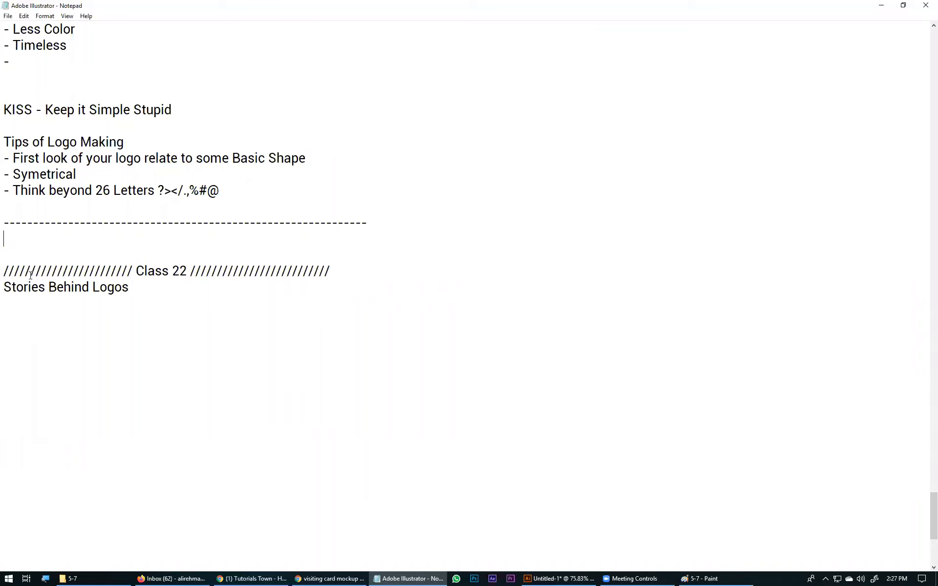
pyautogui.click(73, 299)
pyautogui.write('- Microsoft')
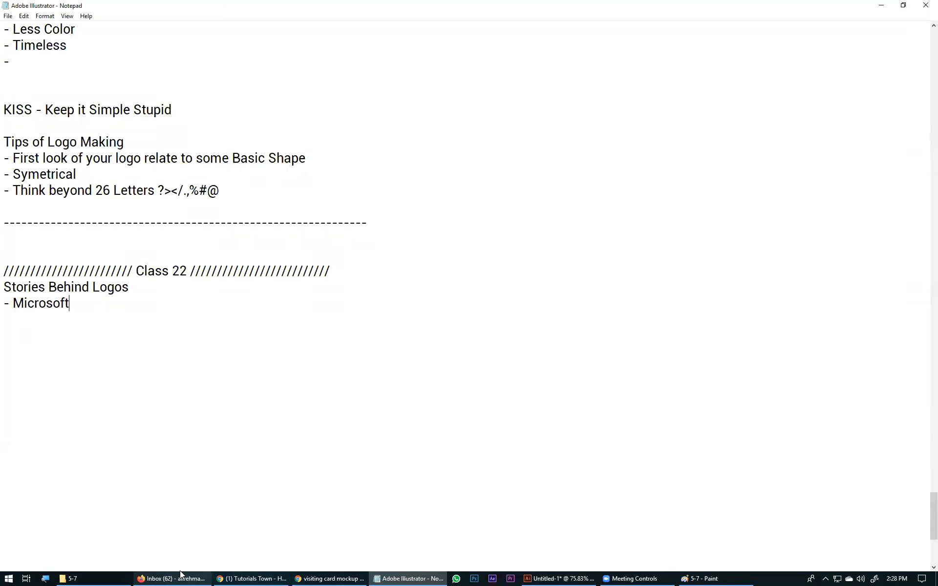
# Switch to Chrome, search Google Images for "microsoft logo" and enlarge The Verge's Microsoft logo image.
pyautogui.click(330, 578)
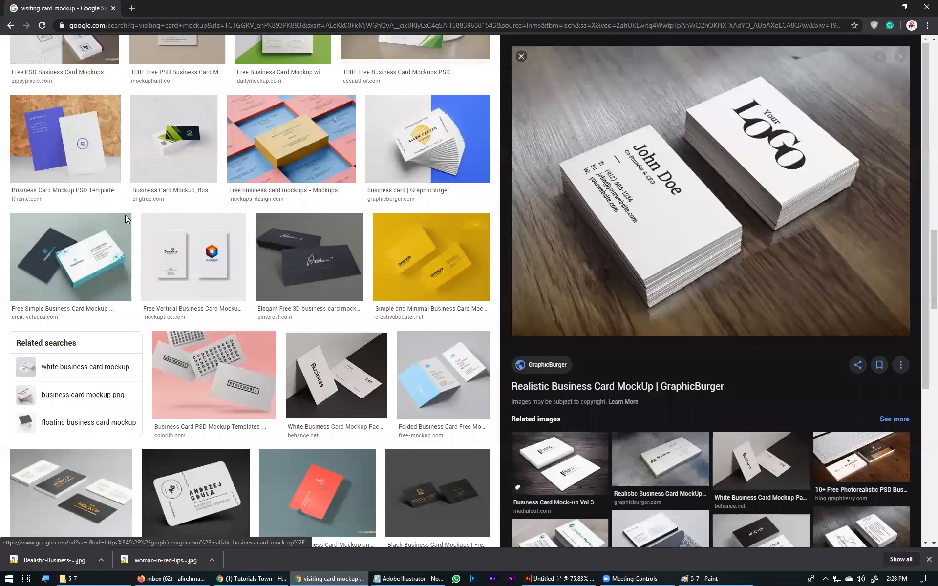
pyautogui.scroll(10, 125, 216)
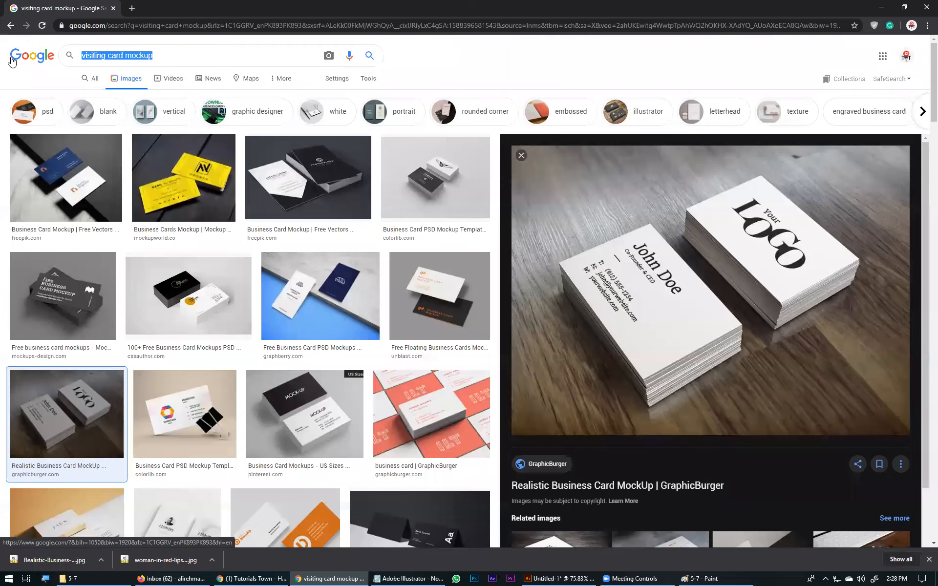
pyautogui.write('microsoft')
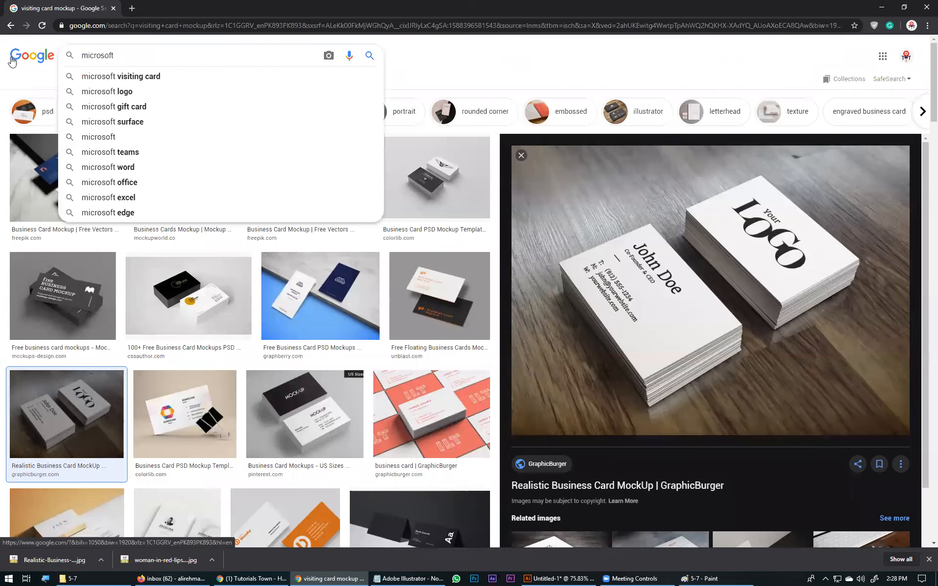
pyautogui.press('Down')
pyautogui.press('Down')
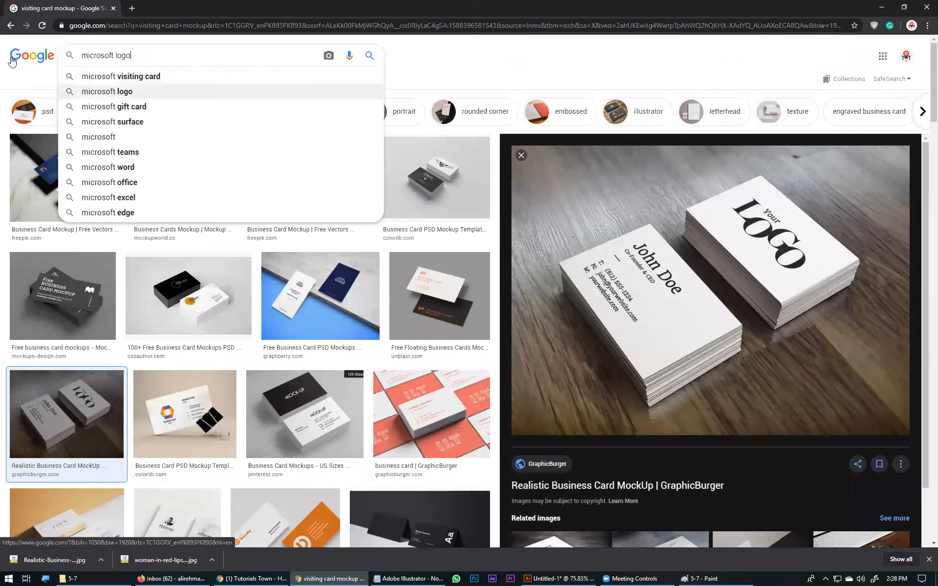
pyautogui.press('Return')
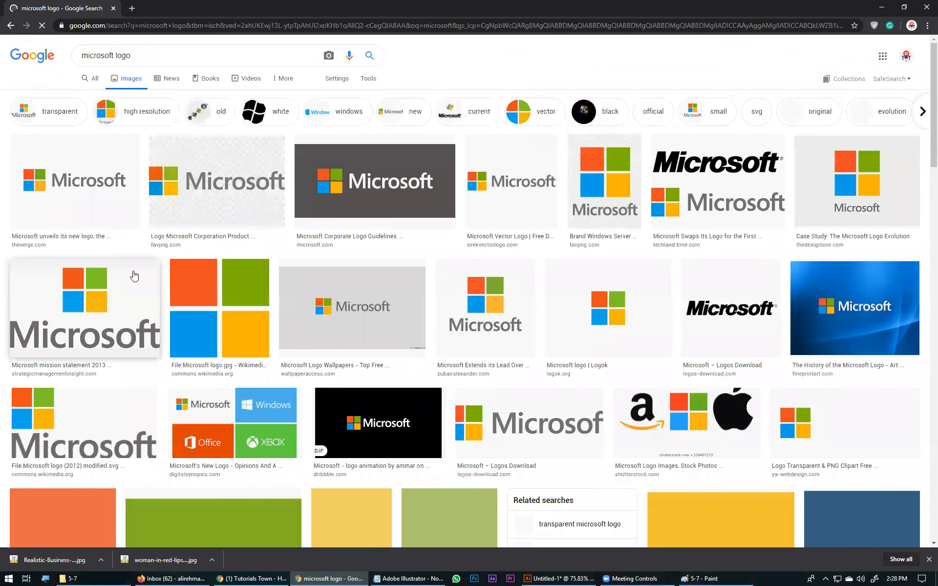
pyautogui.click(30, 187)
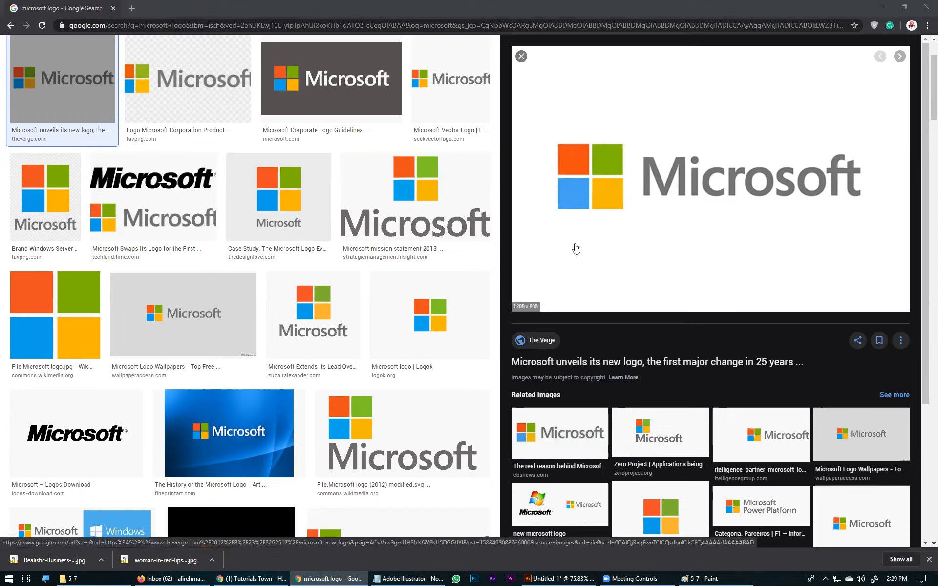
pyautogui.scroll(2, 156, 205)
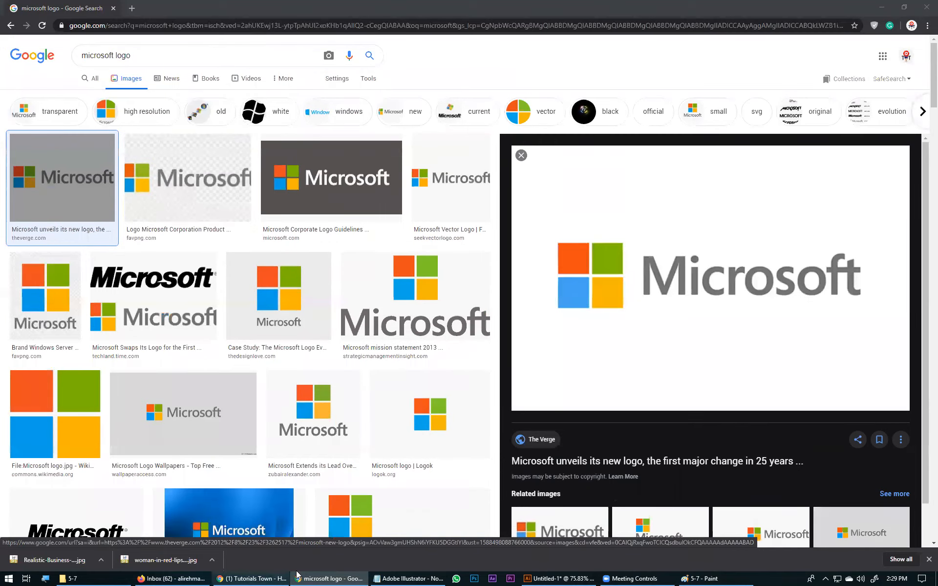
# Switch back to the Notepad notes and add "- Adidas" below the Microsoft entry.
pyautogui.click(391, 577)
pyautogui.press('Return')
pyautogui.write('-')
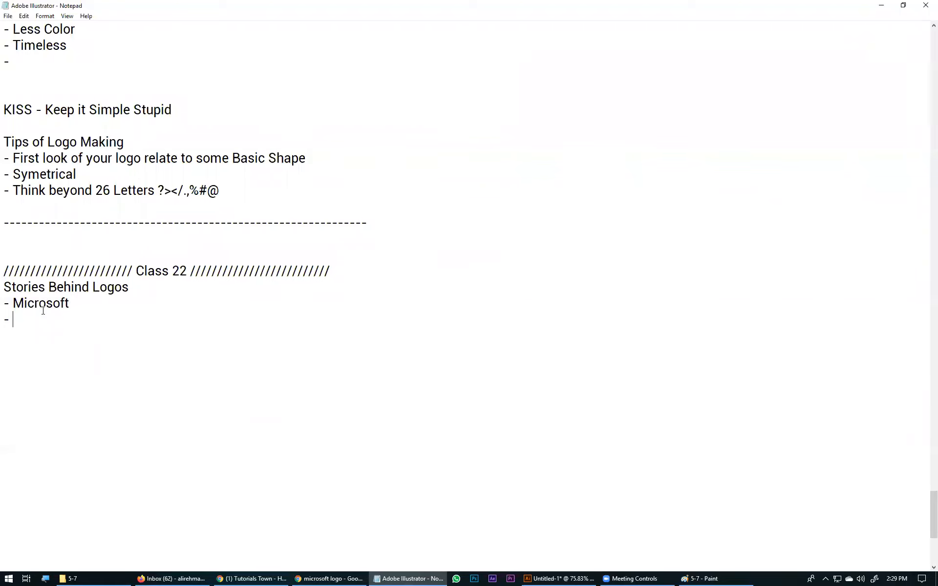
pyautogui.write('Adidas')
# Switch to Chrome, search Google Images for "adidas", enlarge the Wikipedia Adidas logo and look over the shoe images.
pyautogui.click(328, 578)
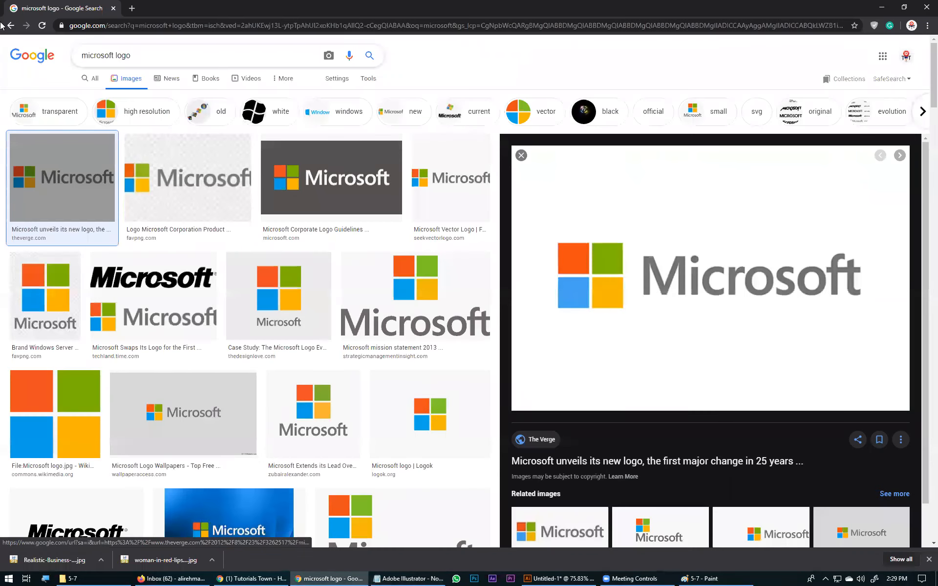
pyautogui.press('/')
pyautogui.write('adidas')
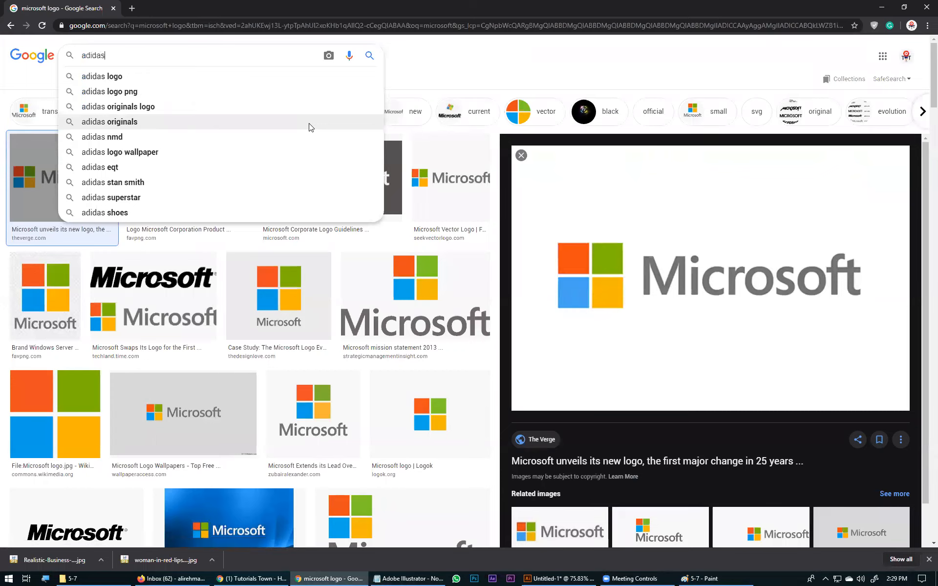
pyautogui.press('Return')
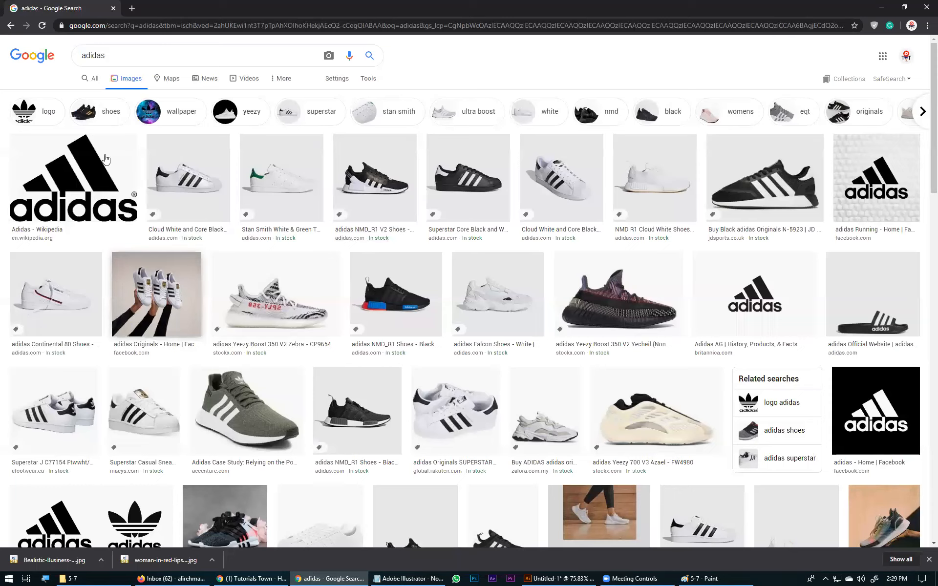
pyautogui.click(31, 146)
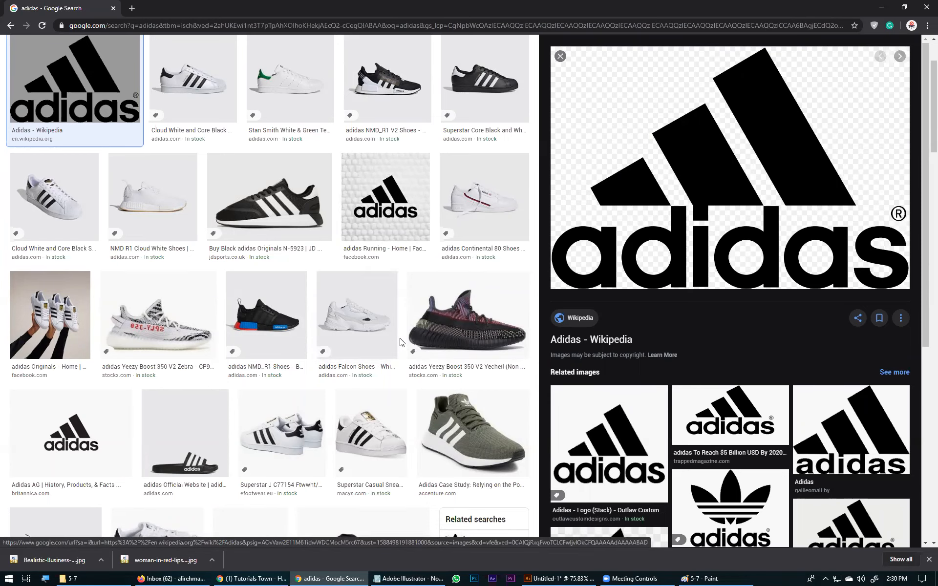
pyautogui.scroll(-5, 432, 304)
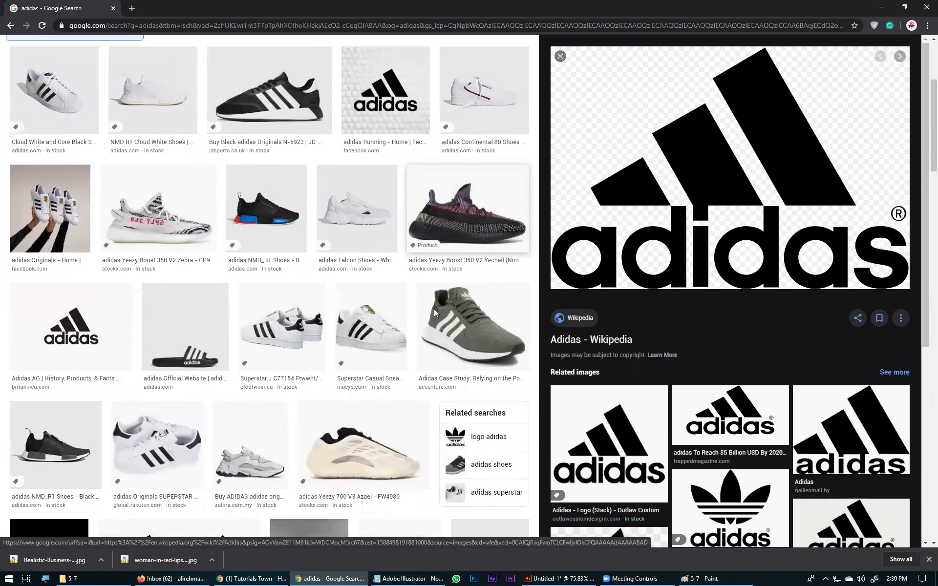
pyautogui.scroll(7, 582, 371)
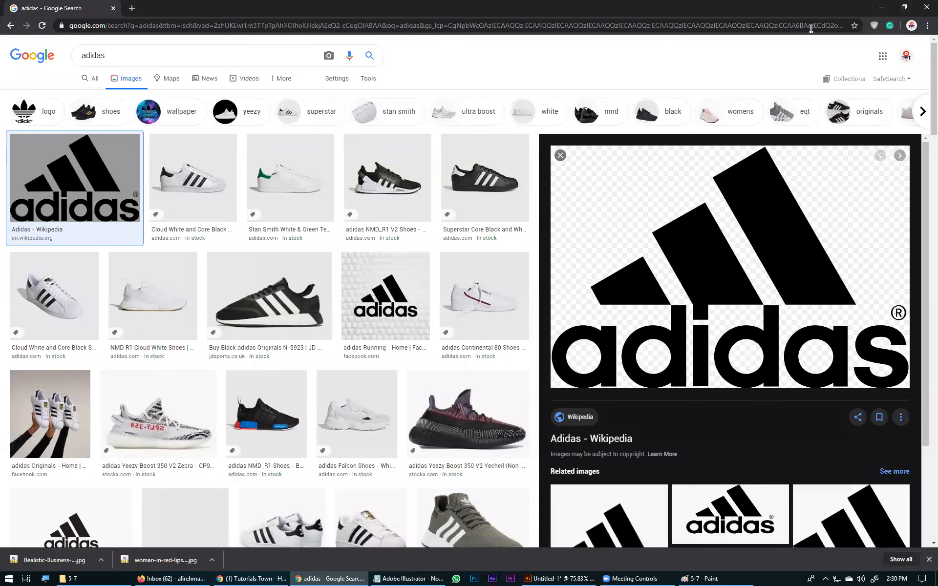
# Switch back to the Notepad notes and add "- Pepsi" below the Adidas entry.
pyautogui.click(423, 578)
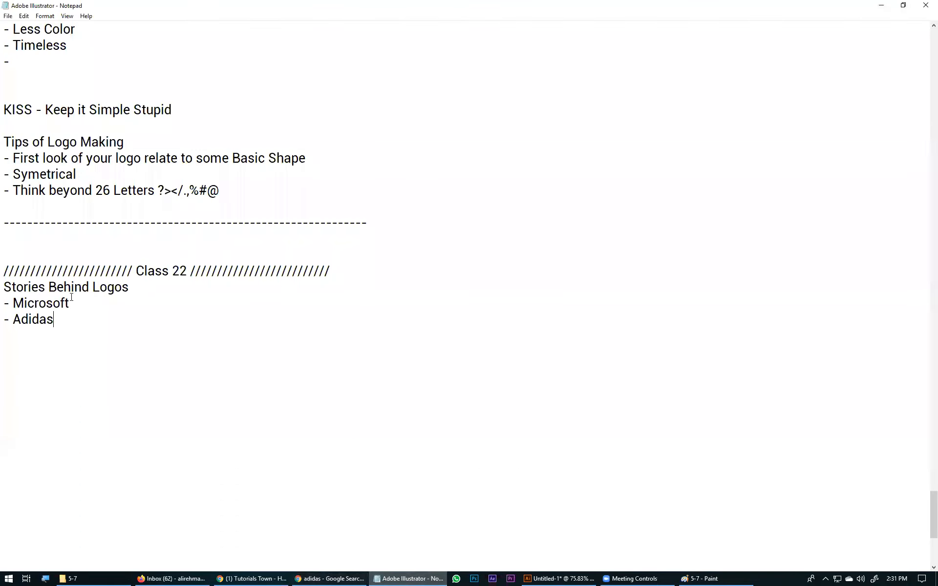
pyautogui.press('Return')
pyautogui.write('- M')
pyautogui.press('BackSpace')
pyautogui.write('Pepsi')
# Switch to Chrome and search Google Images for "pepsi logo".
pyautogui.click(305, 578)
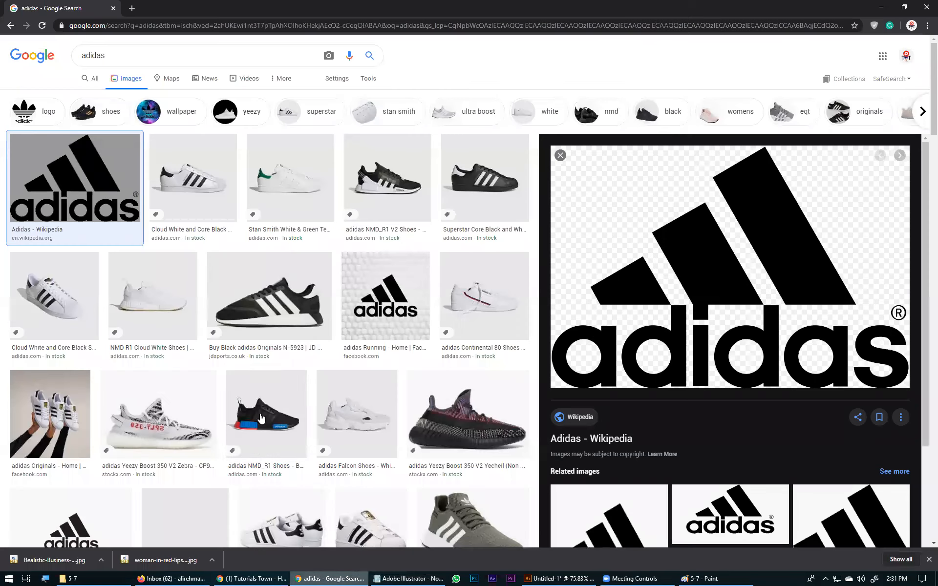
pyautogui.doubleClick(93, 55)
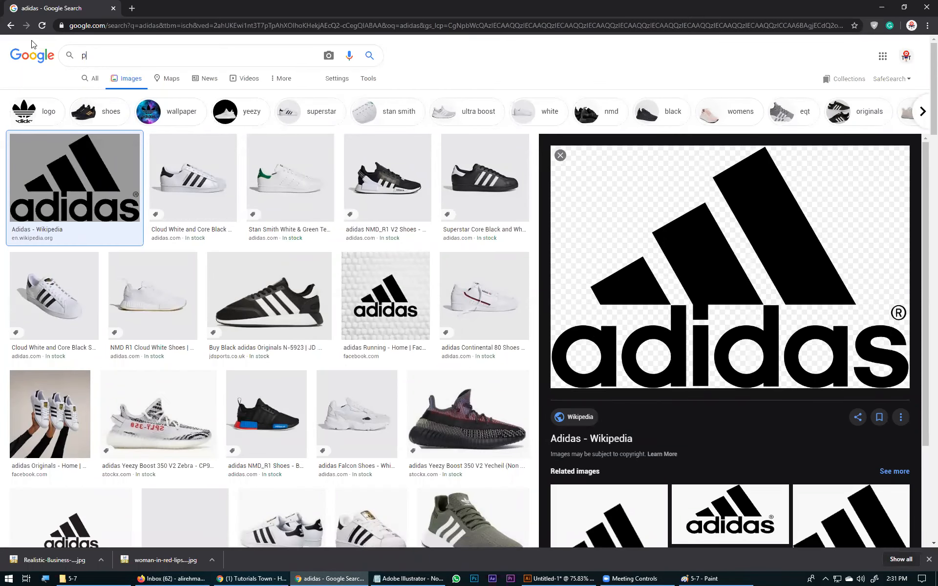
pyautogui.write('pepsi log')
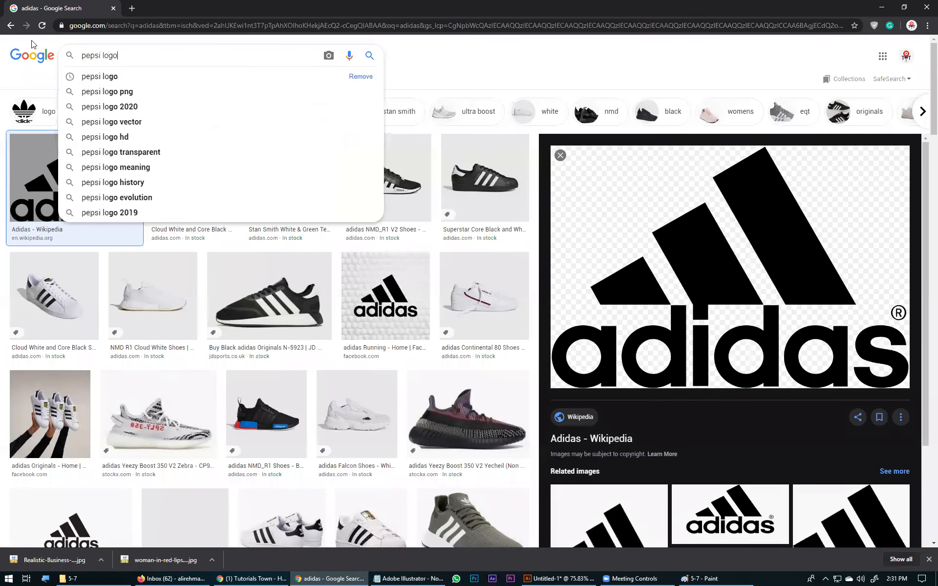
pyautogui.write('o')
pyautogui.press('Return')
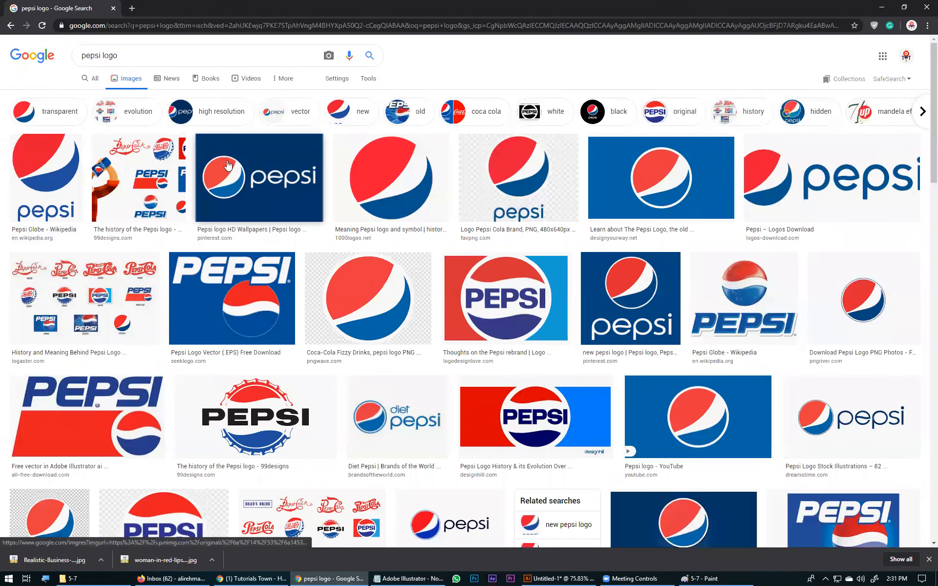
# Enlarge the "Pepsi logo HD Wallpapers" image from the results and dismiss the Windows build expiry notice.
pyautogui.click(226, 157)
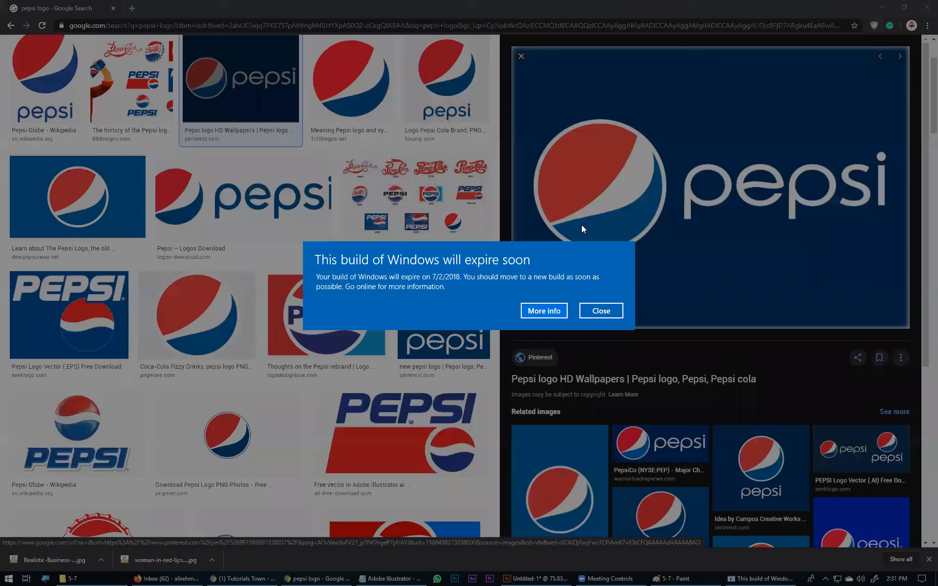
pyautogui.click(601, 311)
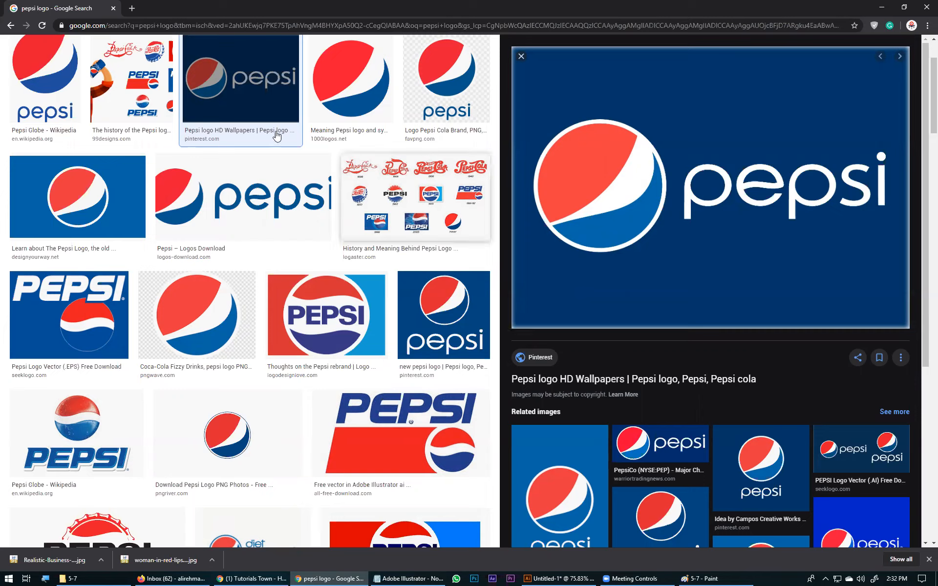
pyautogui.click(132, 7)
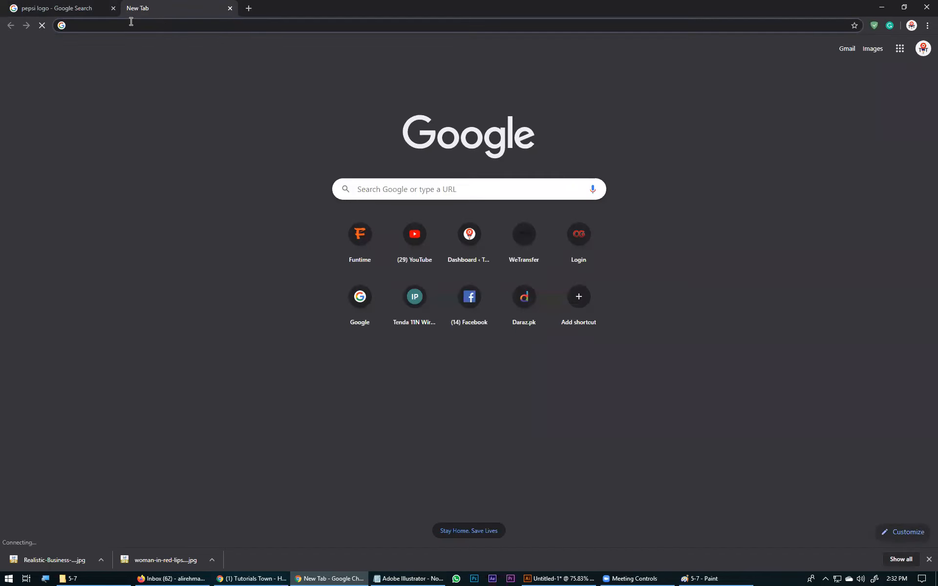
pyautogui.write('color.adobe.com')
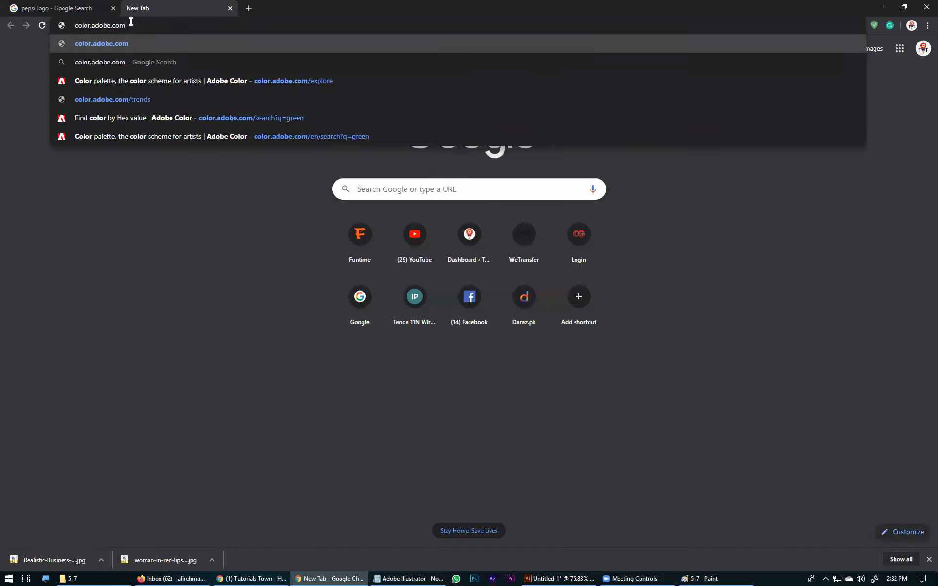
pyautogui.press('Return')
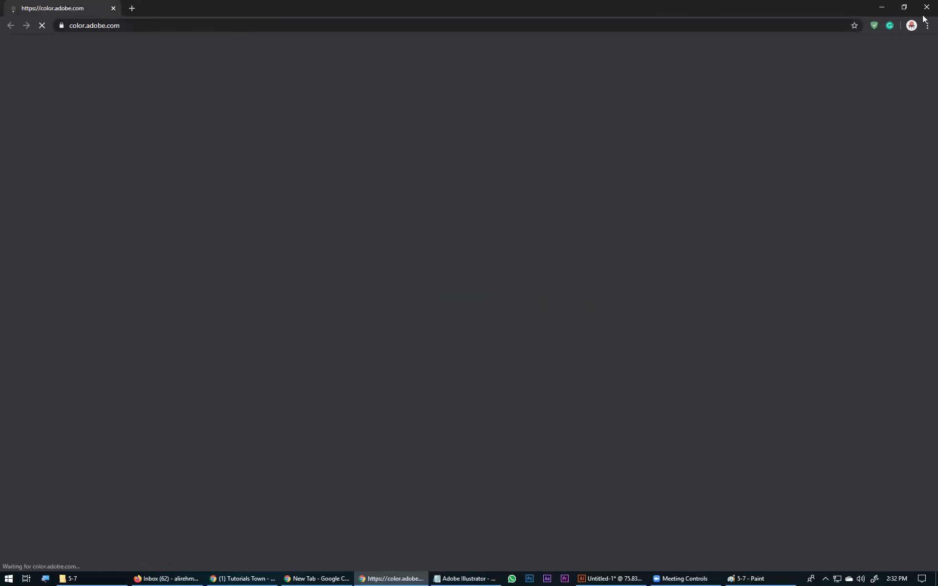
pyautogui.hotkey('ctrl', 'w')
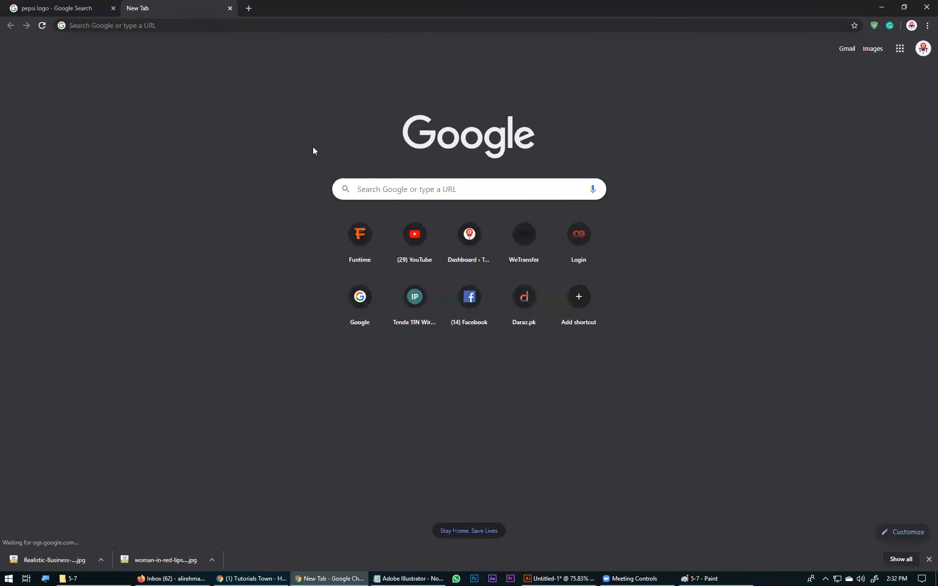
pyautogui.click(56, 14)
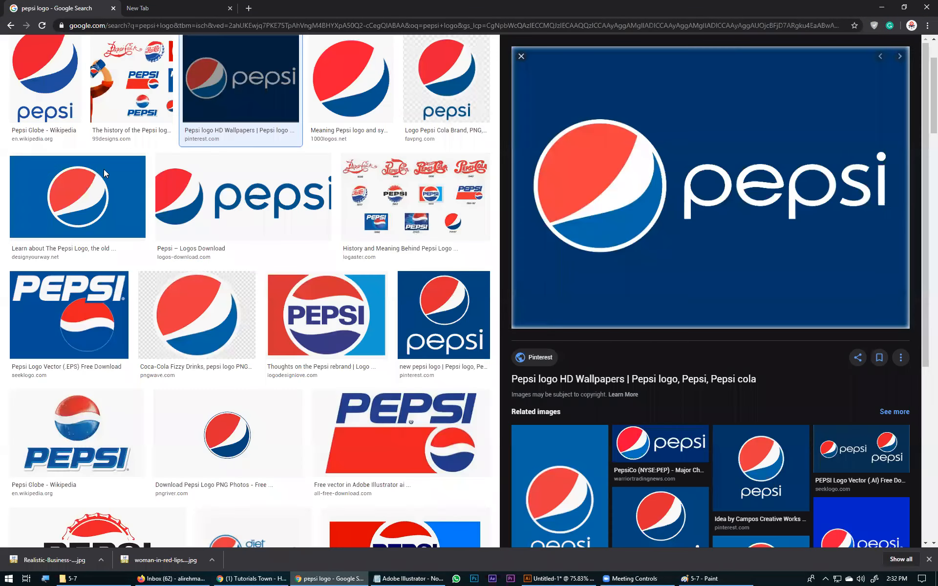
# Switch back to the Notepad notes and add "- Apple" below the Pepsi entry.
pyautogui.click(408, 578)
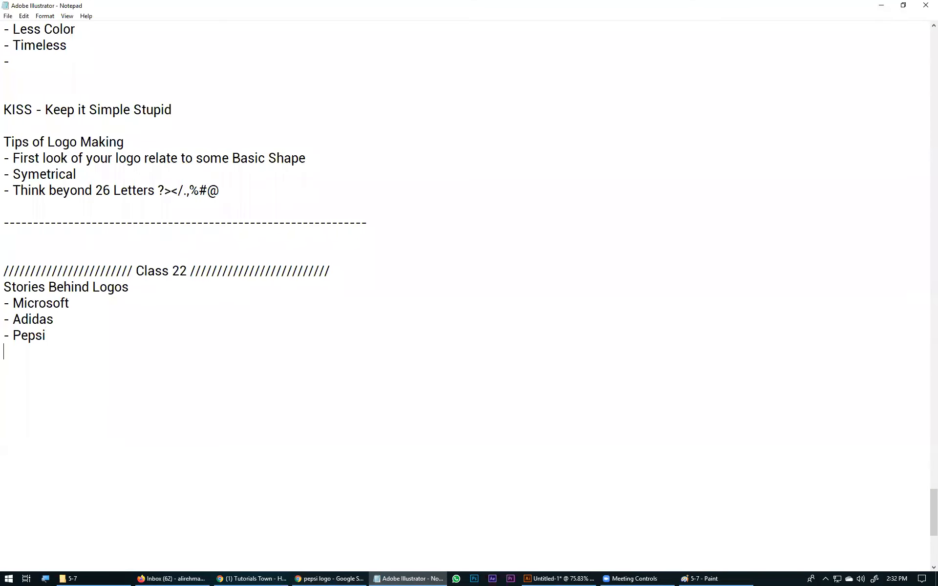
pyautogui.write('Apple')
# Switch to Chrome and search Google Images for "Apple logo".
pyautogui.click(313, 577)
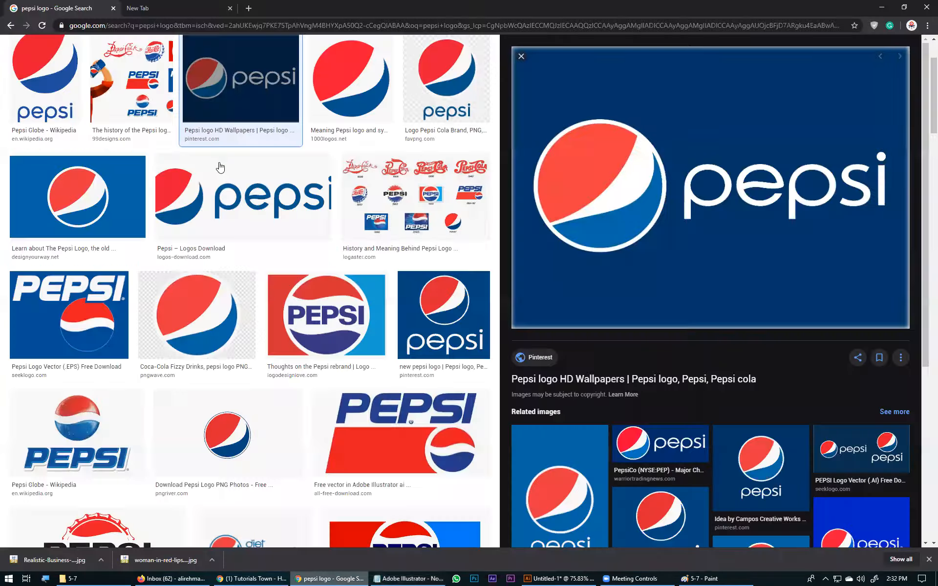
pyautogui.scroll(2, 253, 220)
pyautogui.doubleClick(98, 55)
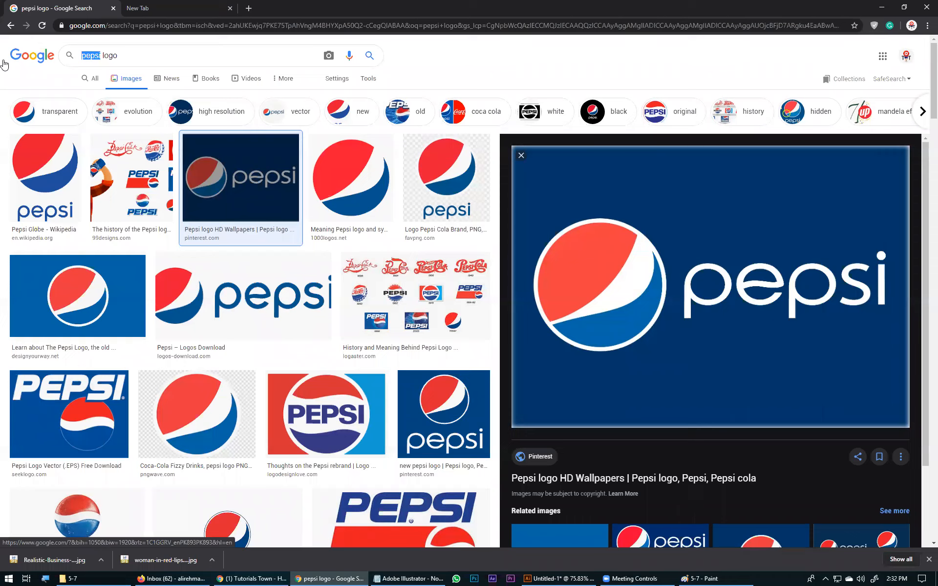
pyautogui.write('Apple')
pyautogui.press('Return')
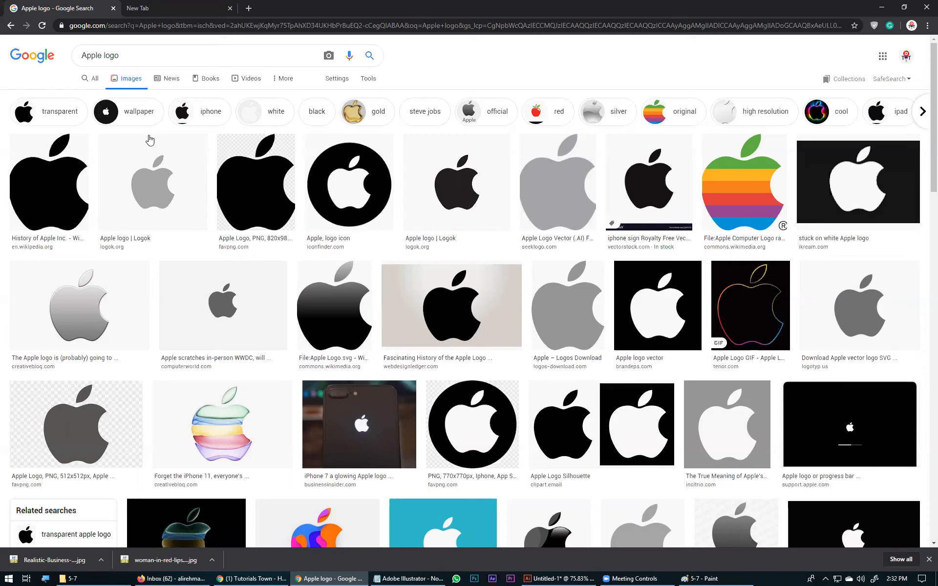
# Find the 1000logos image of Apple's 1976, 1977 and 1998 logos in the results and enlarge it to examine the evolution.
pyautogui.scroll(-2, 203, 105)
pyautogui.scroll(-8, 359, 237)
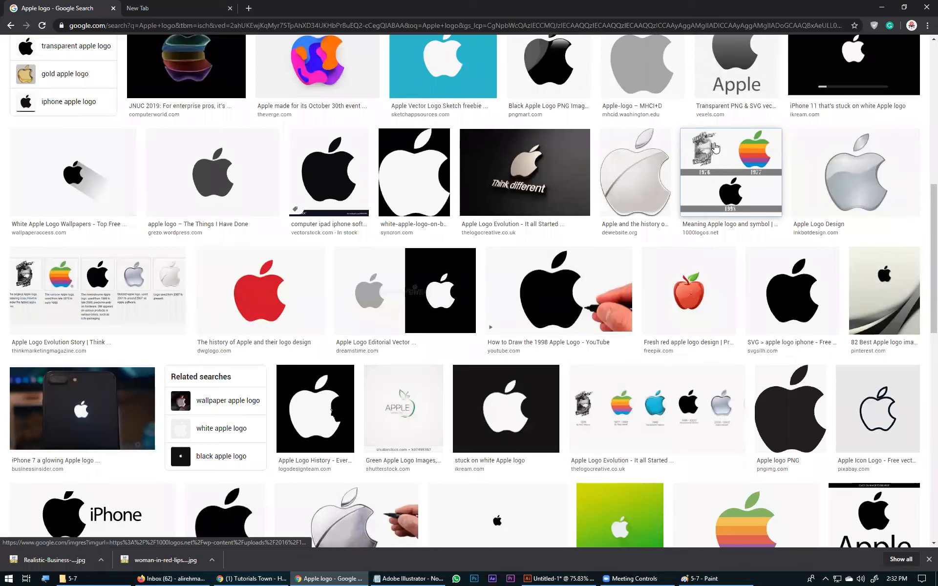
pyautogui.click(716, 147)
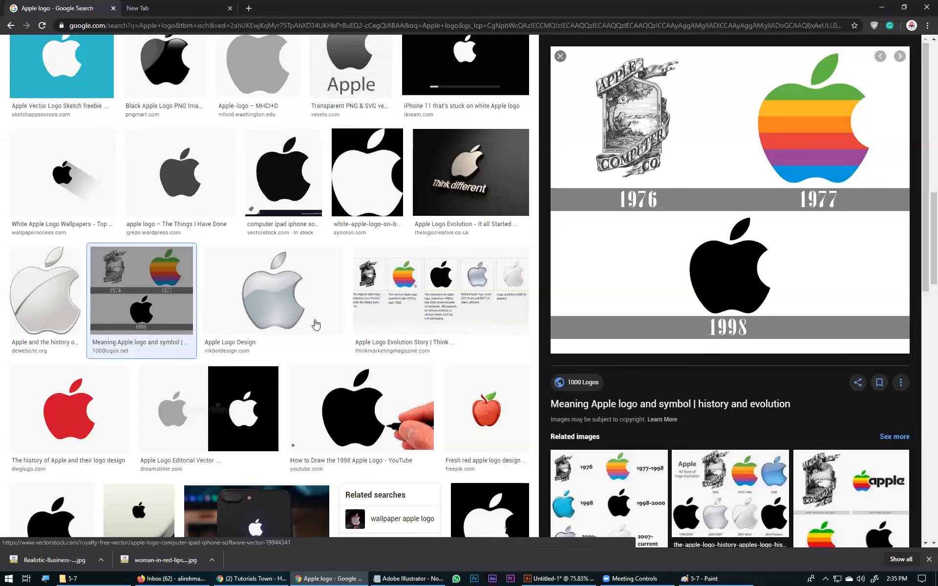
pyautogui.scroll(7, 332, 400)
pyautogui.scroll(7, 333, 401)
pyautogui.scroll(3, 322, 398)
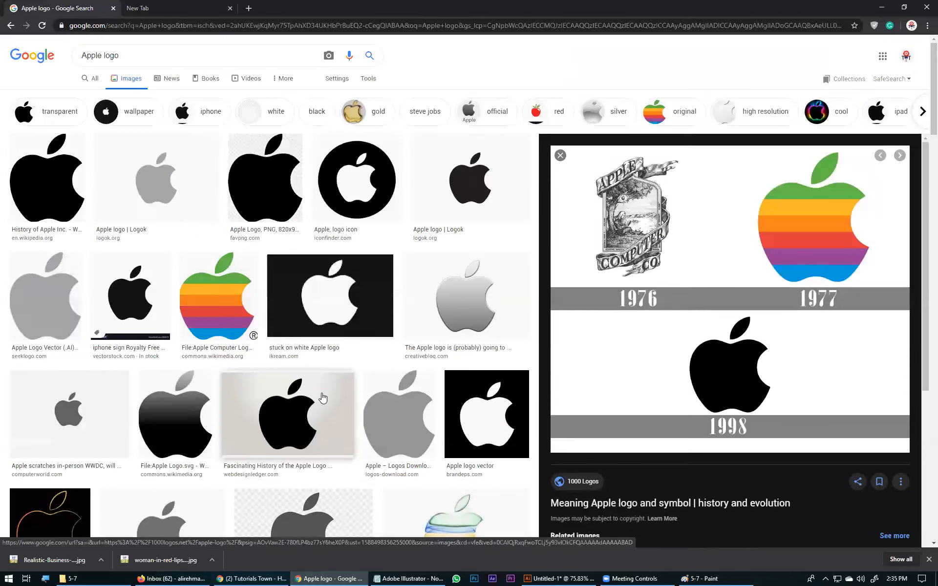
# Search Google Images for "mercedes benz logo" and enlarge the flat white Mercedes star on black.
pyautogui.click(9, 27)
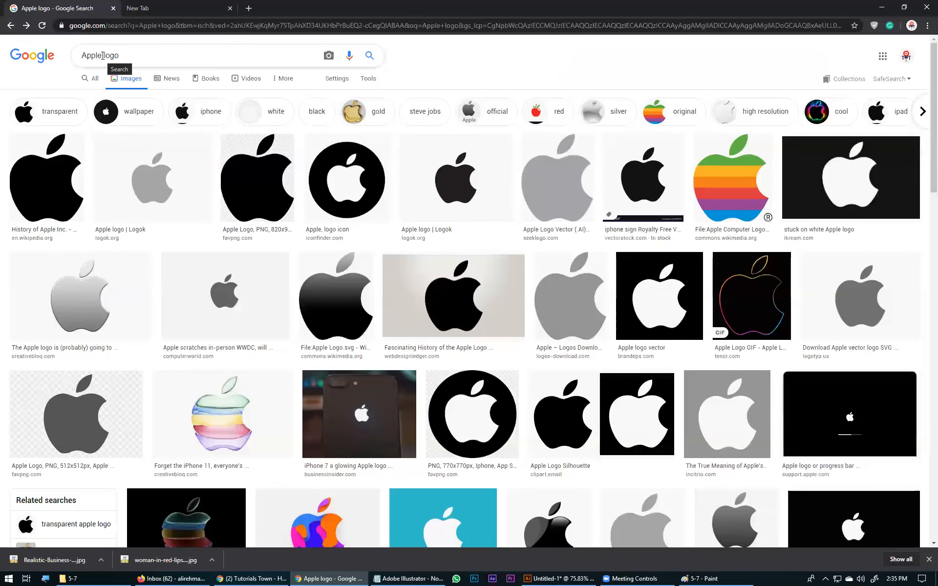
pyautogui.moveTo(103, 56); pyautogui.dragTo(58, 56)
pyautogui.write('mercede')
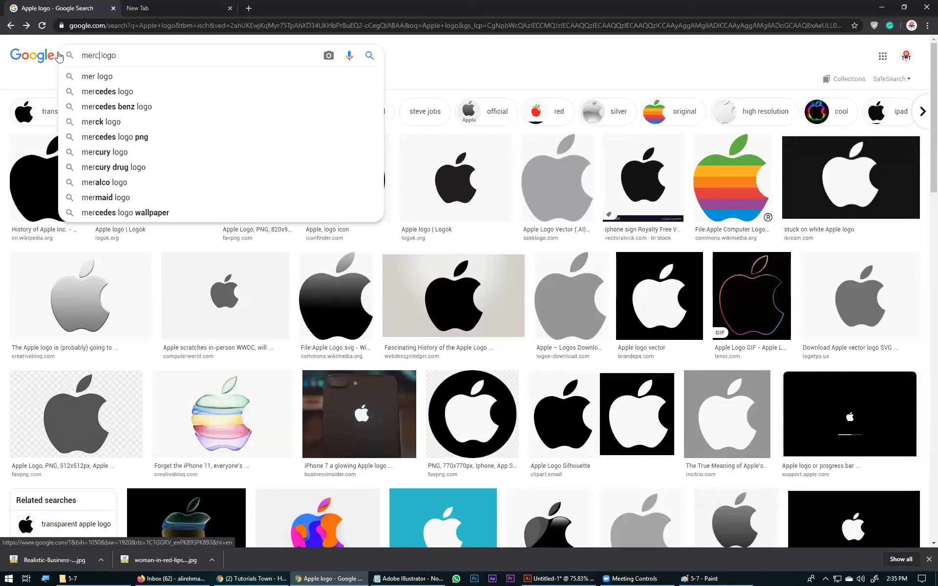
pyautogui.press('Down')
pyautogui.press('Down')
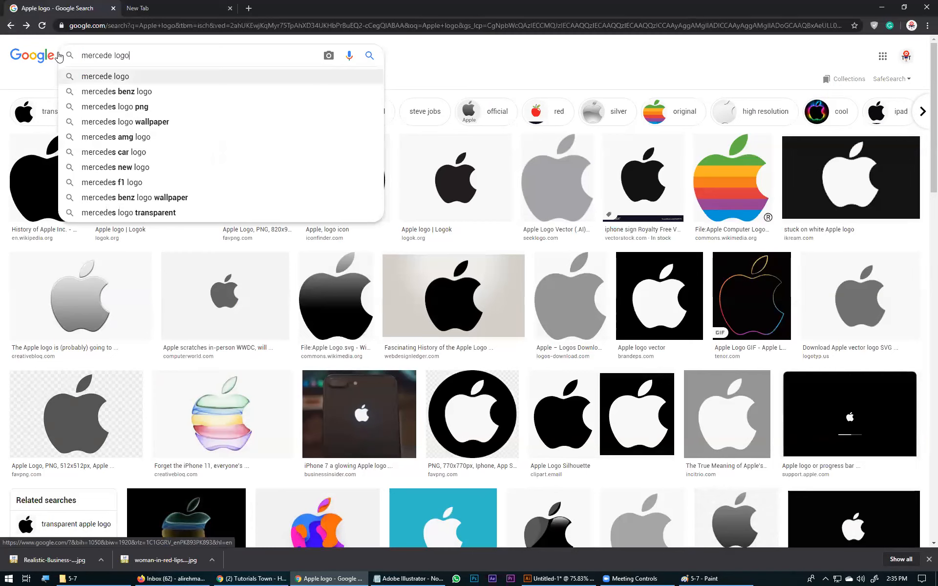
pyautogui.press('Return')
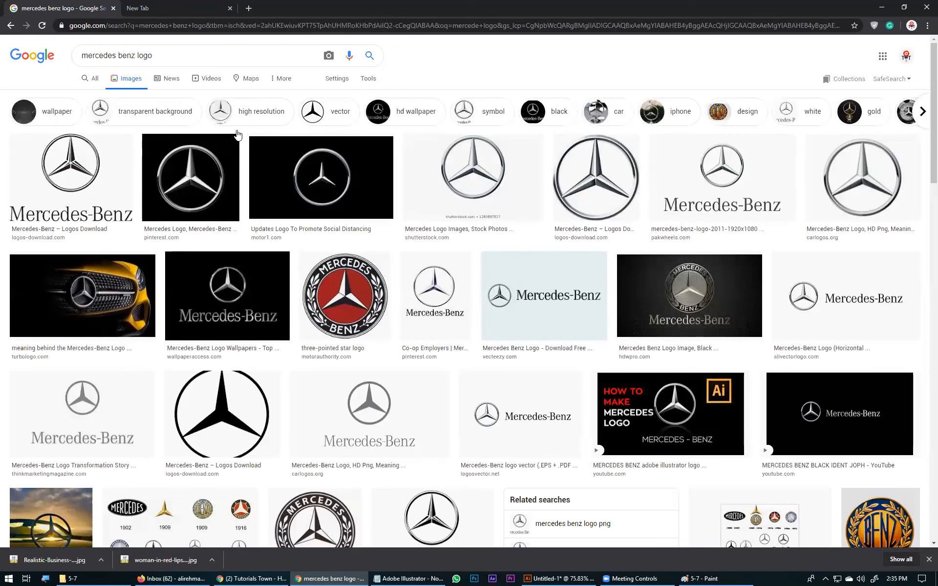
pyautogui.click(227, 184)
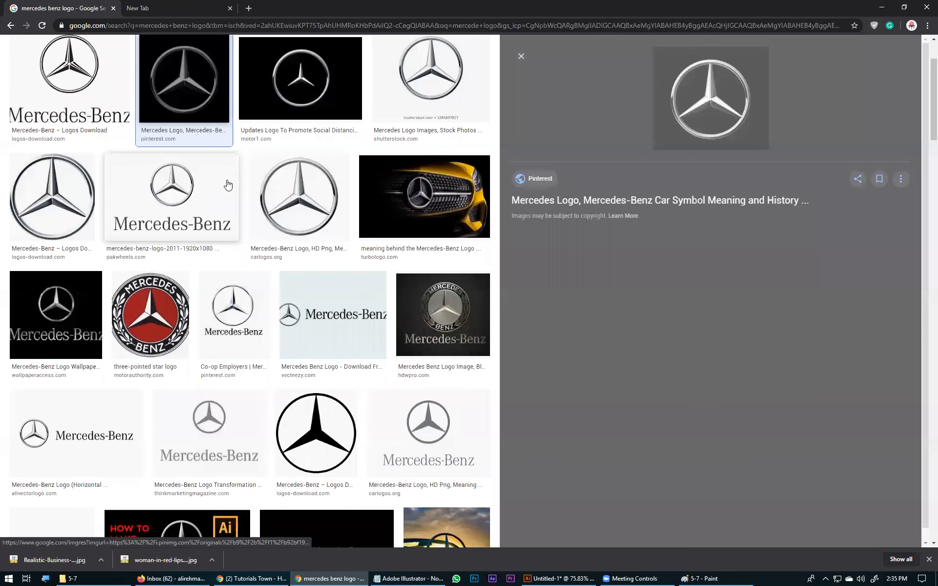
pyautogui.click(543, 366)
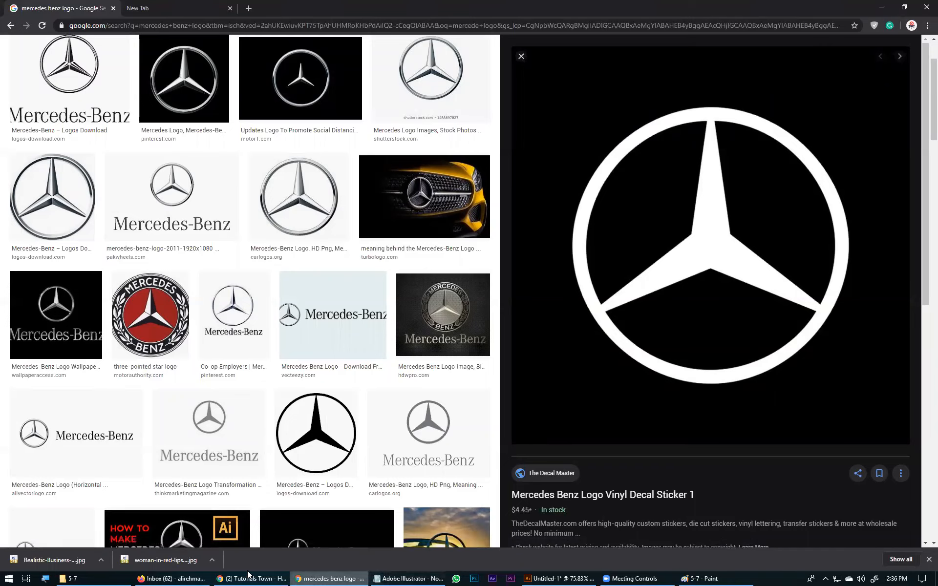
# Switch back to the Notepad notes and select the "- Pepsi" line in the brand list.
pyautogui.click(419, 575)
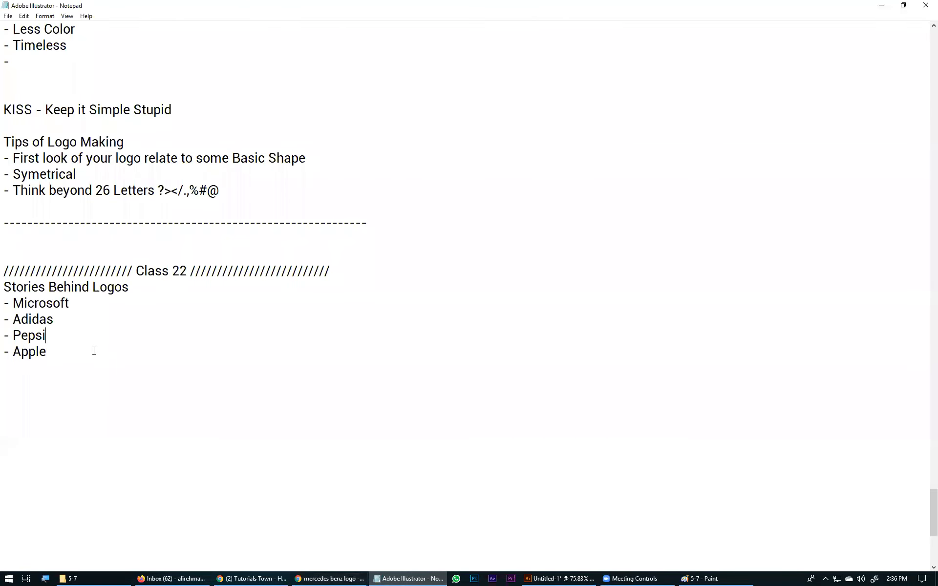
pyautogui.hotkey('ctrl', 'shift', 'Left')
pyautogui.hotkey('ctrl', 'shift', 'Left')
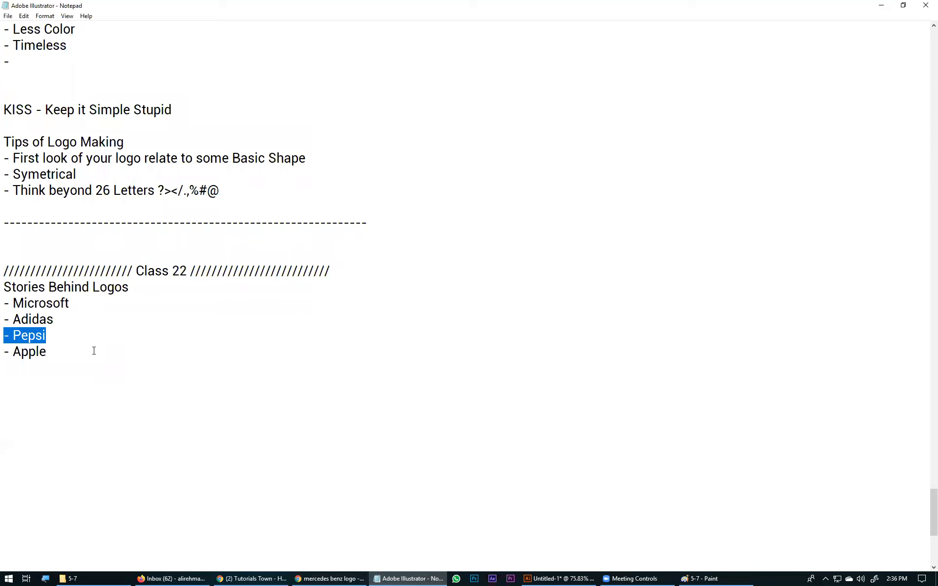
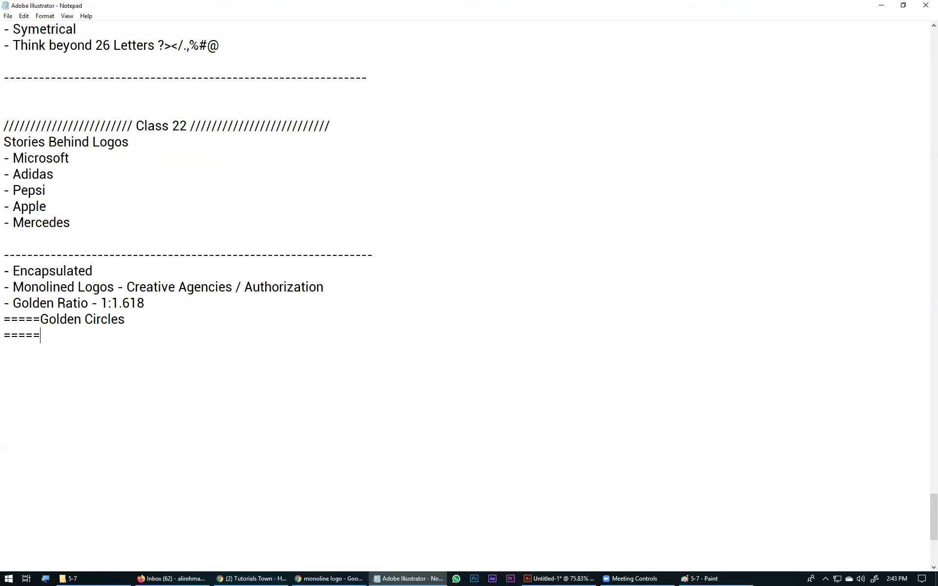
# Complete the line under Golden Circles as "=====Golden Squares" and add "=====Golden Spiral" below it.
pyautogui.write('D')
pyautogui.press('BackSpace')
pyautogui.write('Goloden Squares')
pyautogui.click(92, 335)
pyautogui.click(67, 335)
pyautogui.press('BackSpace')
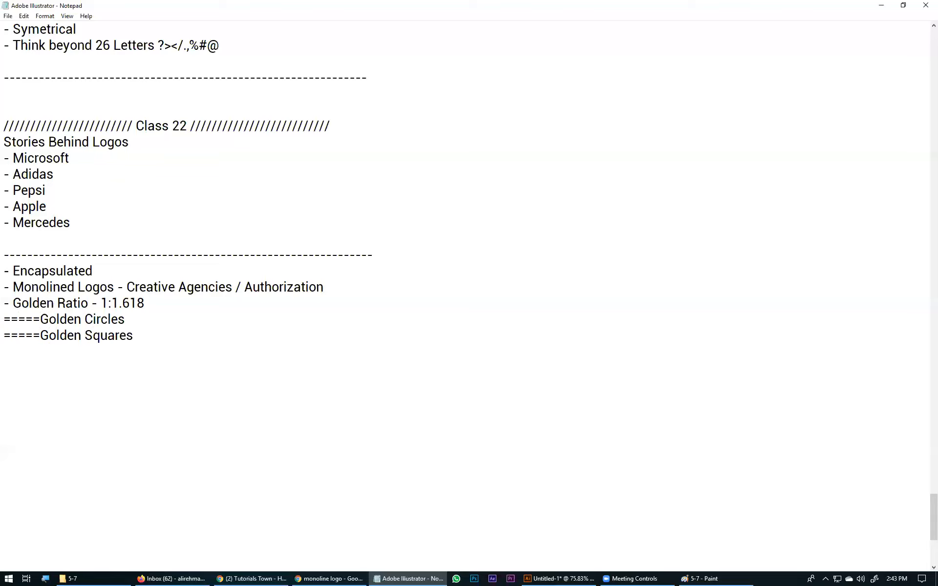
pyautogui.press('Return')
pyautogui.write('=====Golden Spiral')
# Switch to Chrome and search Google Images for "golden ratio logo".
pyautogui.click(336, 575)
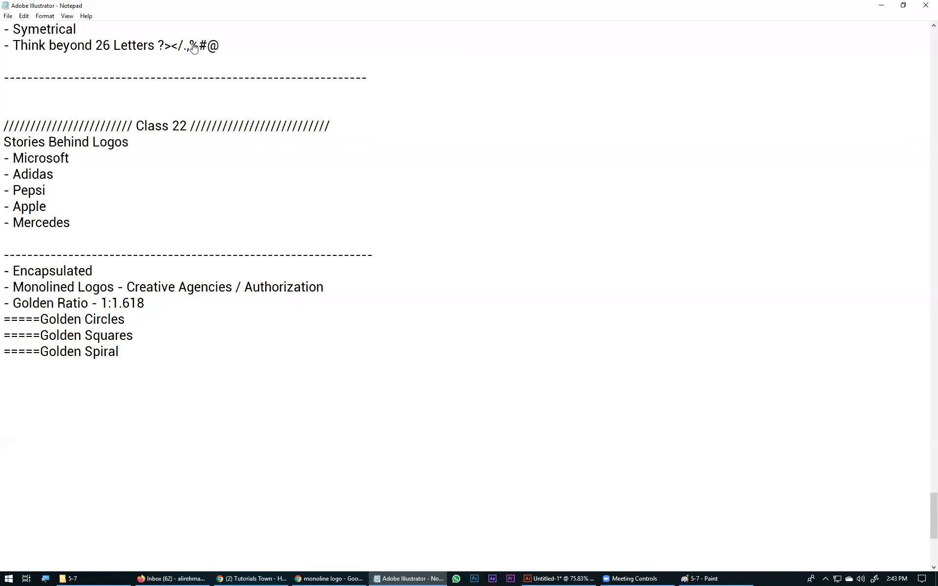
pyautogui.scroll(3, 149, 49)
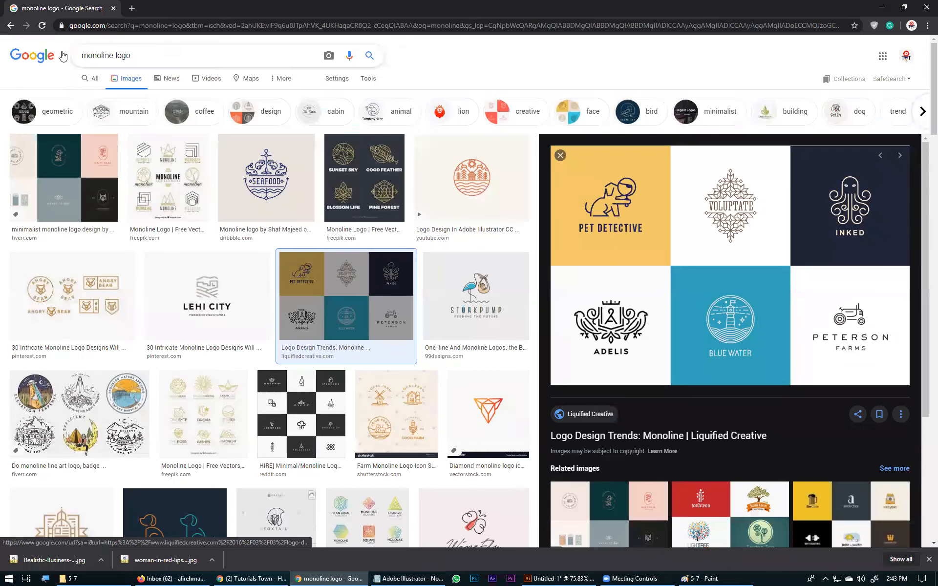
pyautogui.tripleClick(63, 55)
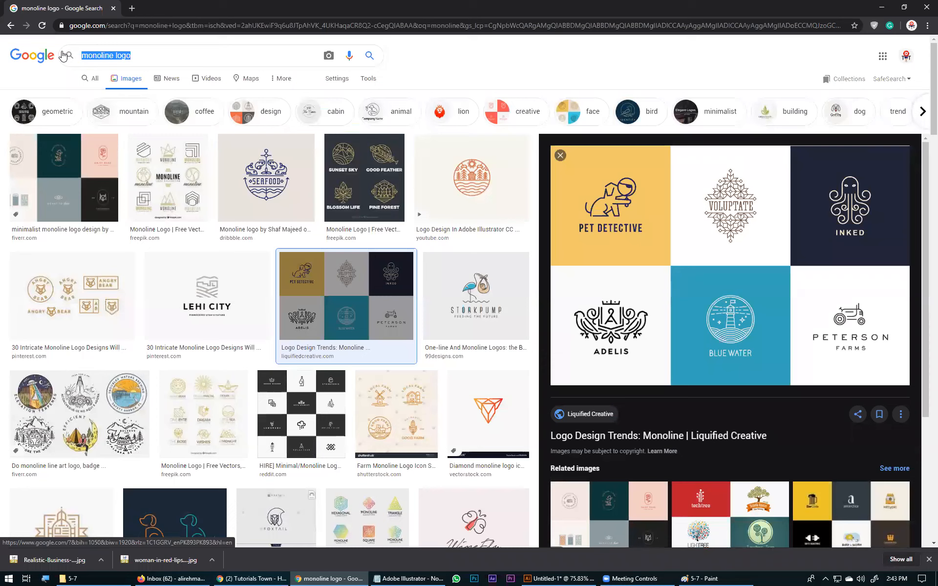
pyautogui.write('Go')
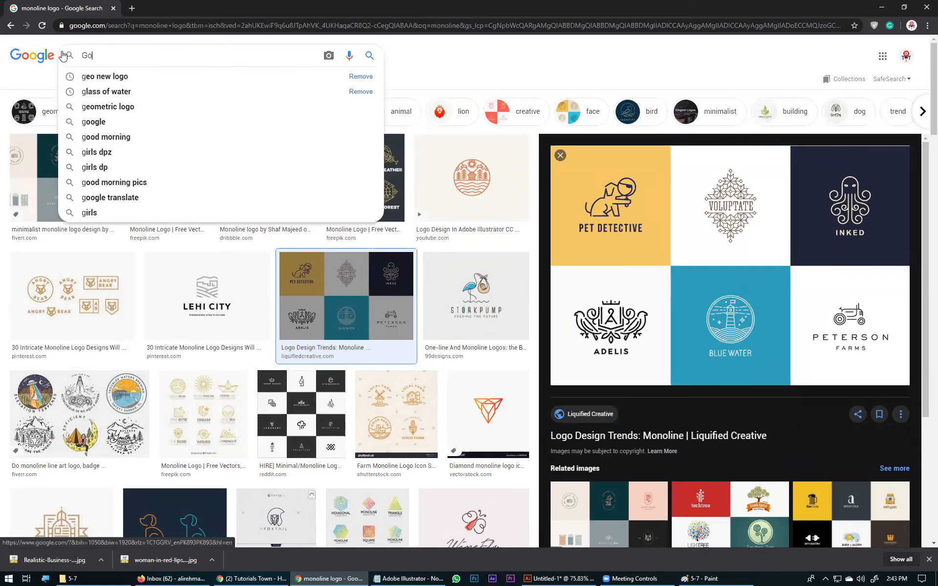
pyautogui.write('lden ')
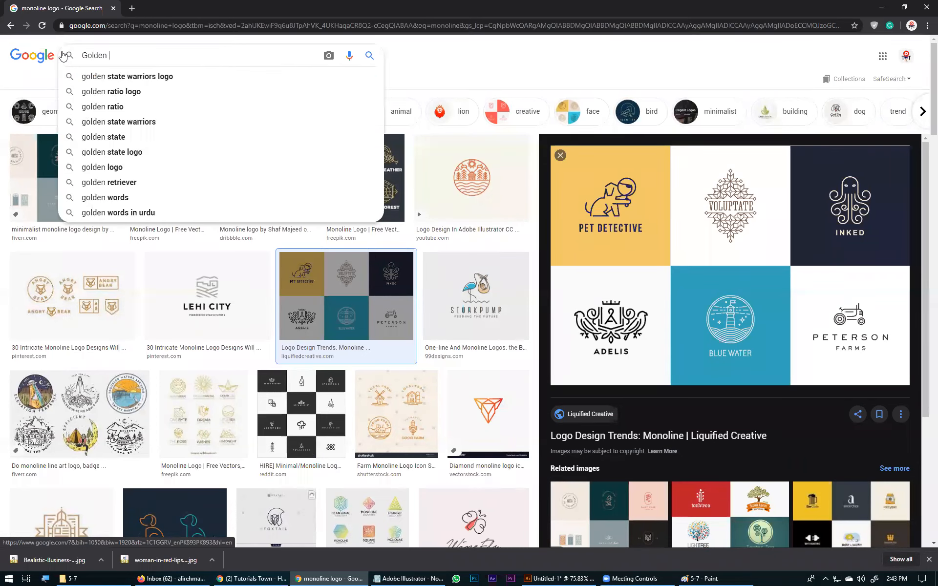
pyautogui.write('ratio')
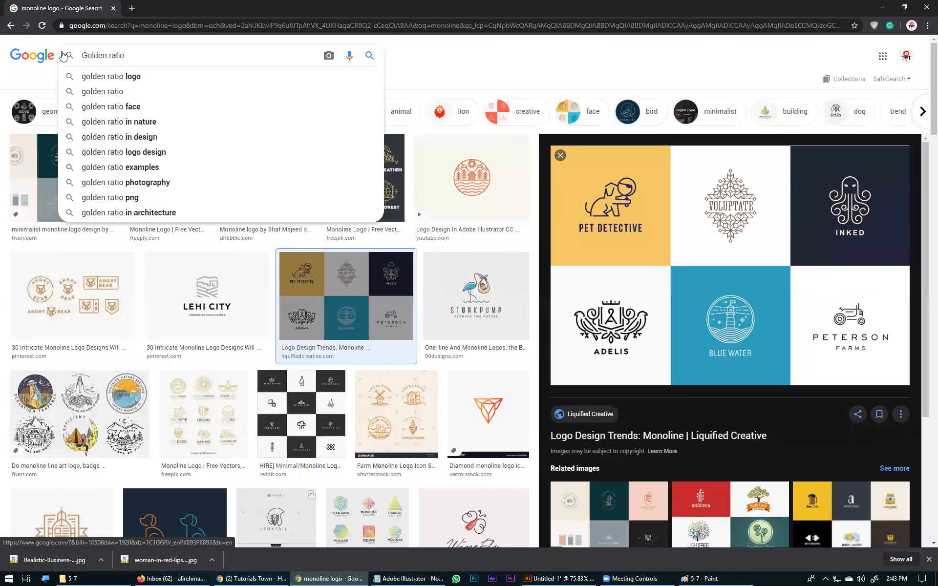
pyautogui.press('Down')
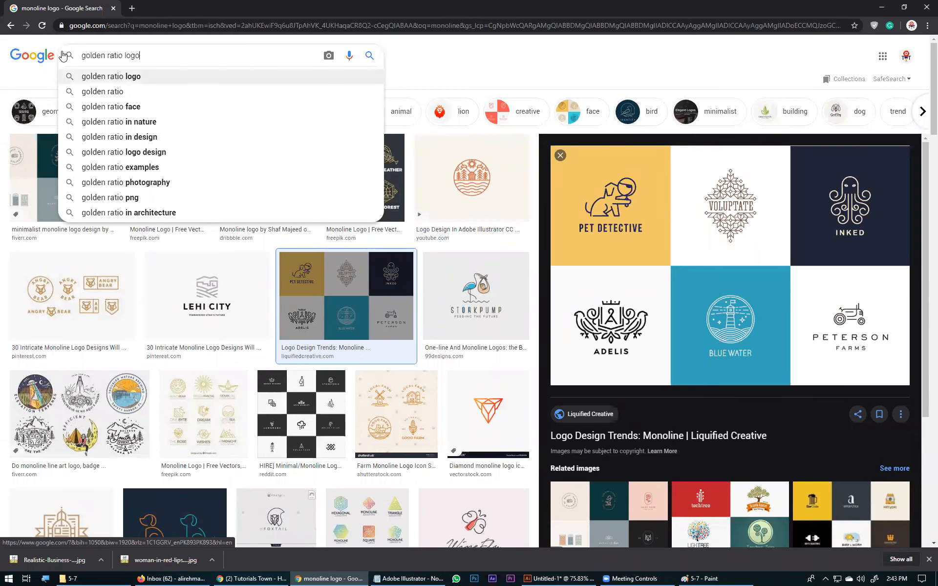
pyautogui.press('Return')
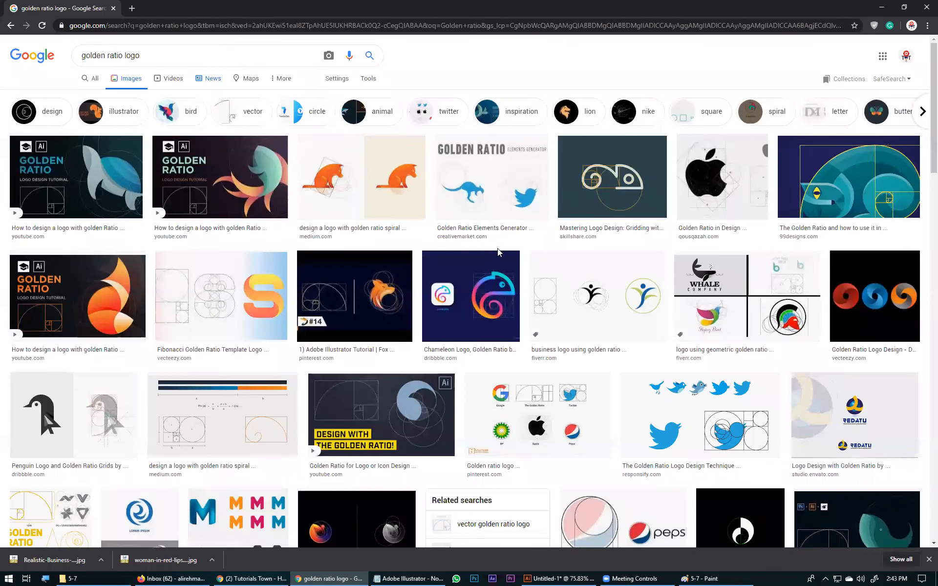
# Browse the golden ratio logo results and enlarge an image analysing well-known brand logos such as Twitter, Chevron, Pepsi and Toyota.
pyautogui.click(442, 349)
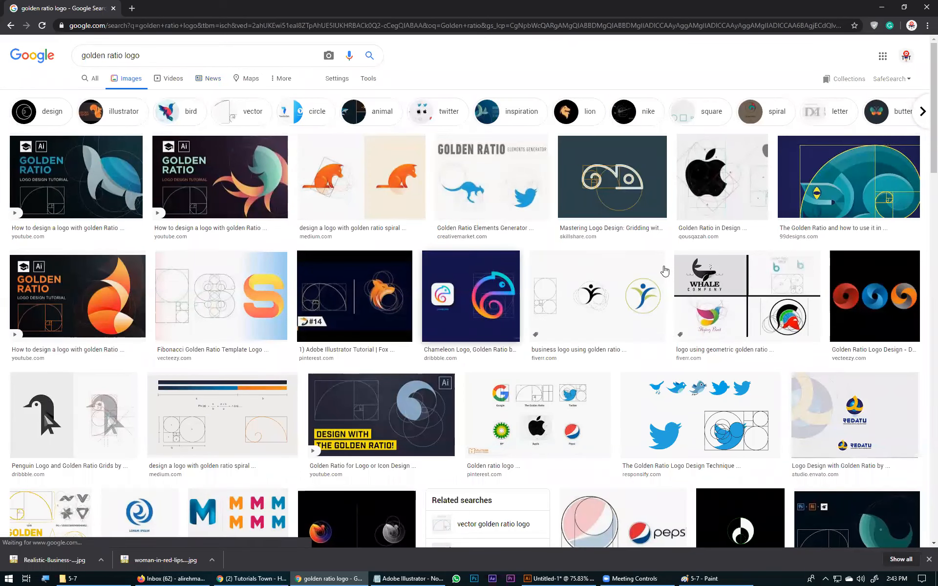
pyautogui.scroll(-3, 665, 270)
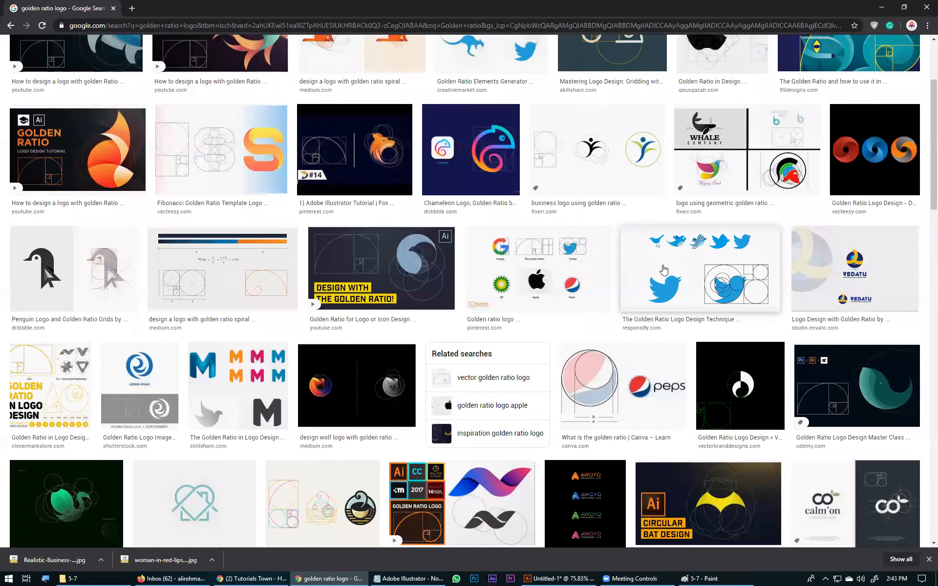
pyautogui.scroll(-1, 664, 271)
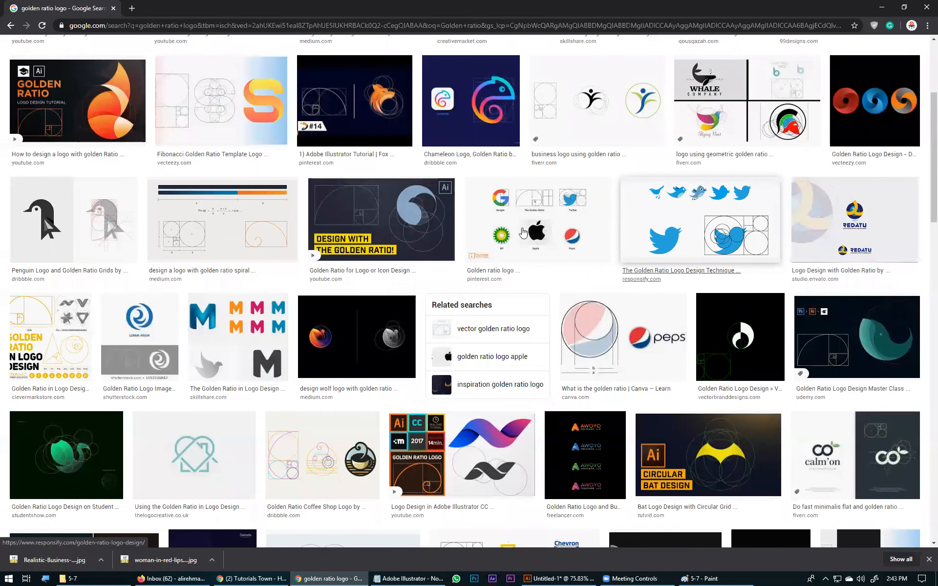
pyautogui.click(537, 232)
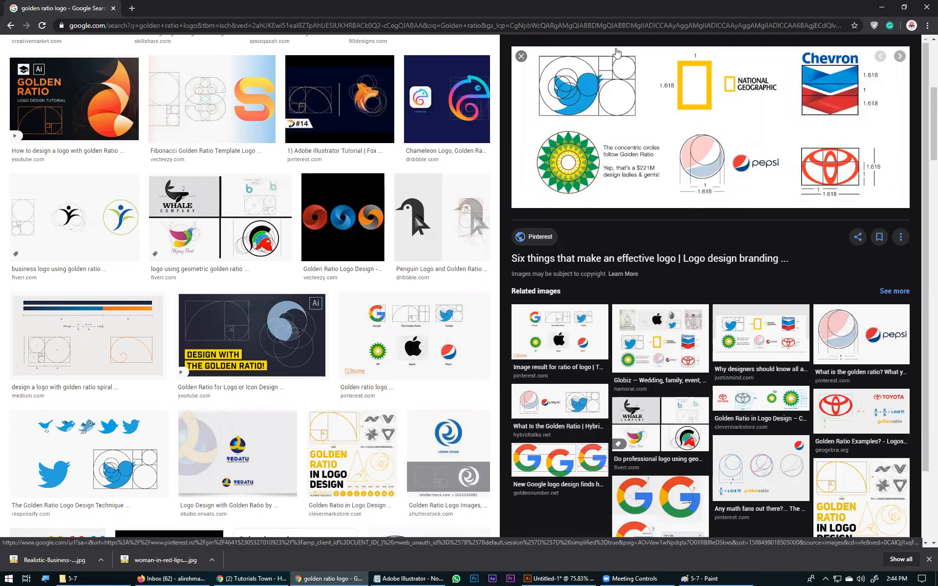
# Preview the four-logo sheet with Whale Company and Flying Bird from the image results and open the image in its own tab.
pyautogui.press('Right')
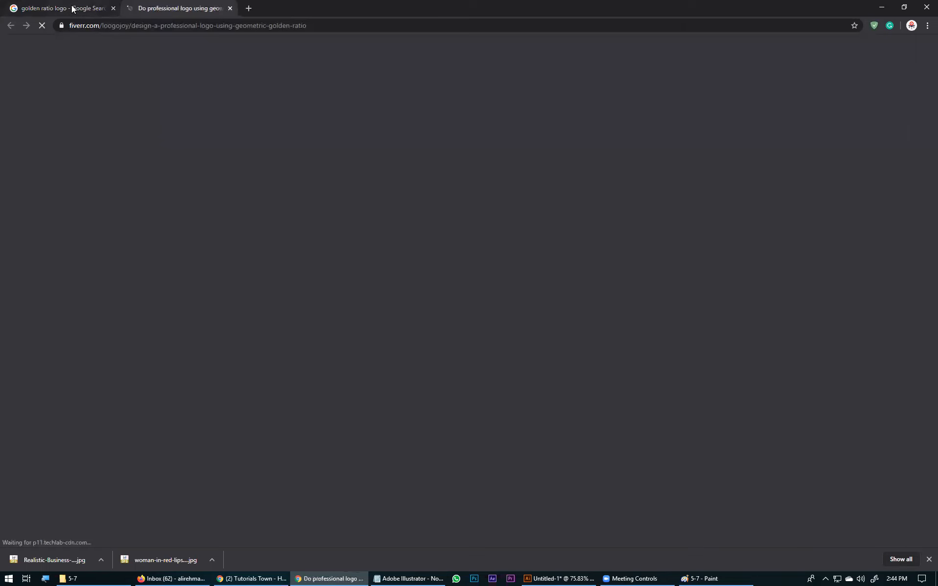
pyautogui.click(72, 9)
pyautogui.hotkey('ctrl', 'Tab')
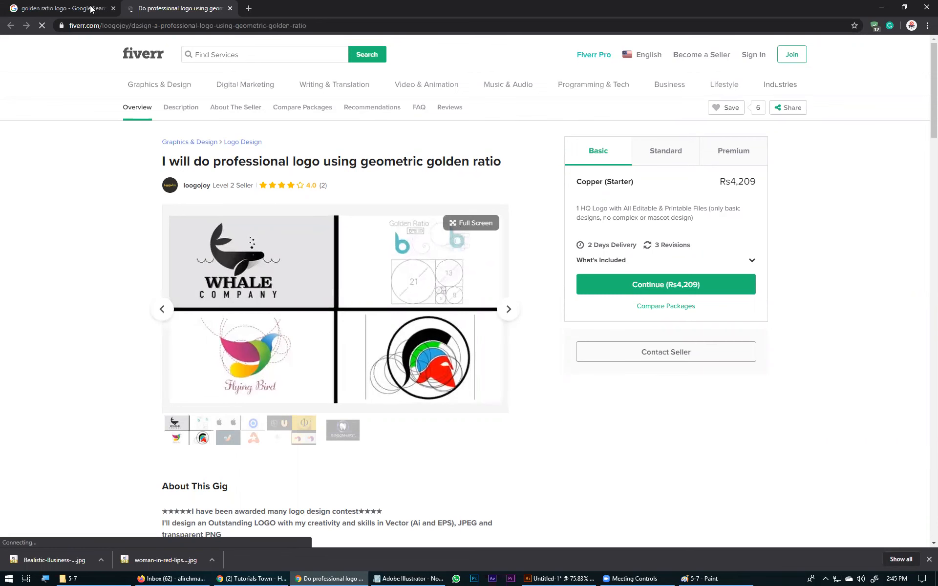
pyautogui.hotkey('ctrl', 'Tab')
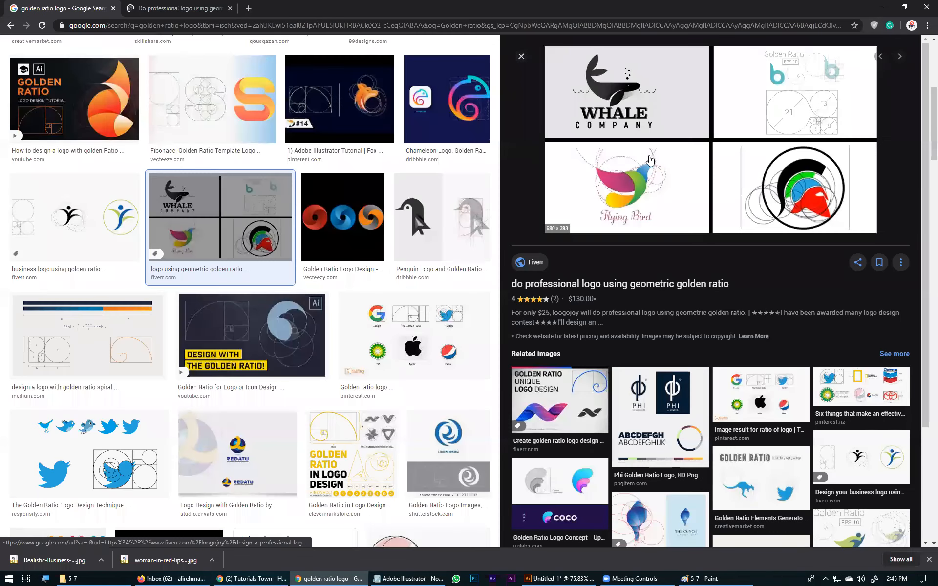
pyautogui.rightClick(679, 241)
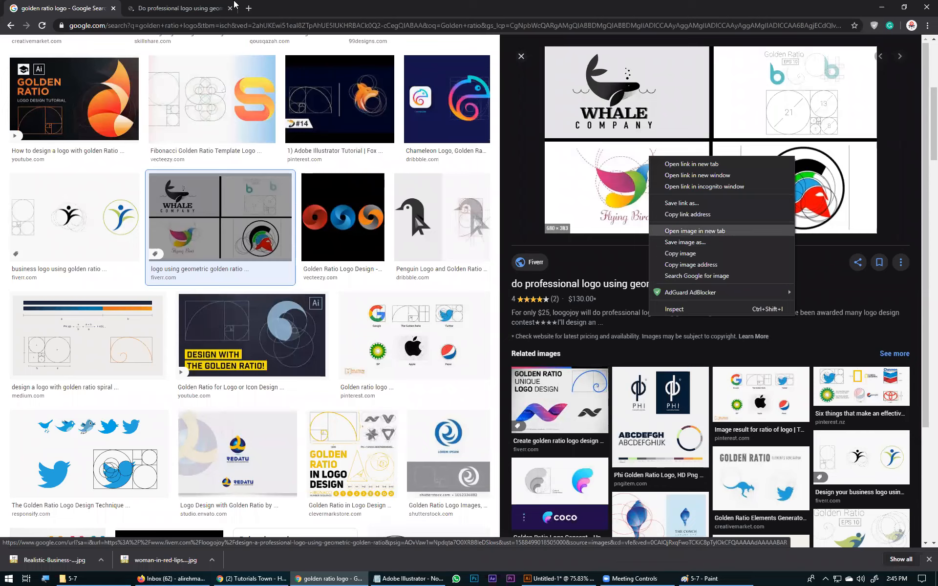
pyautogui.press('Return')
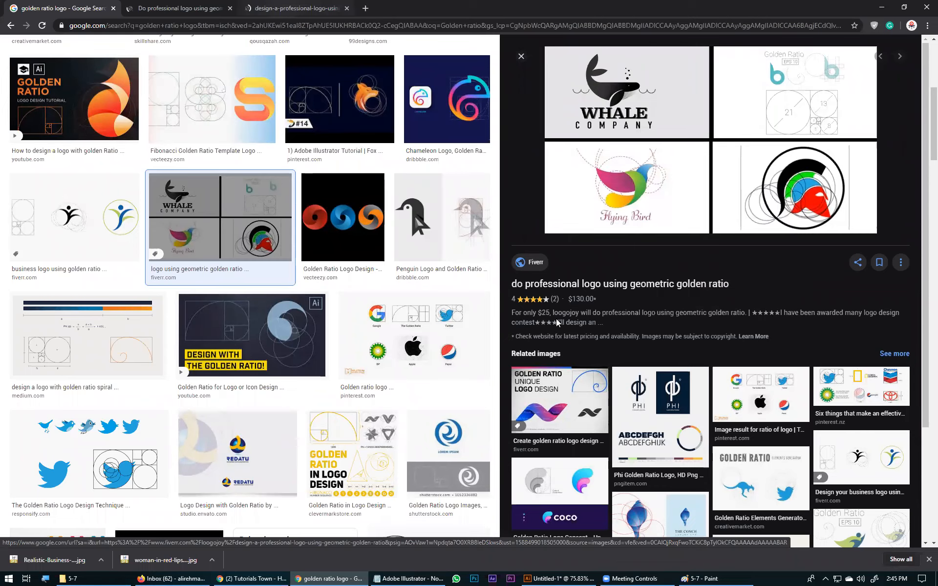
pyautogui.hotkey('ctrl', 'Tab')
pyautogui.hotkey('ctrl', 'Tab')
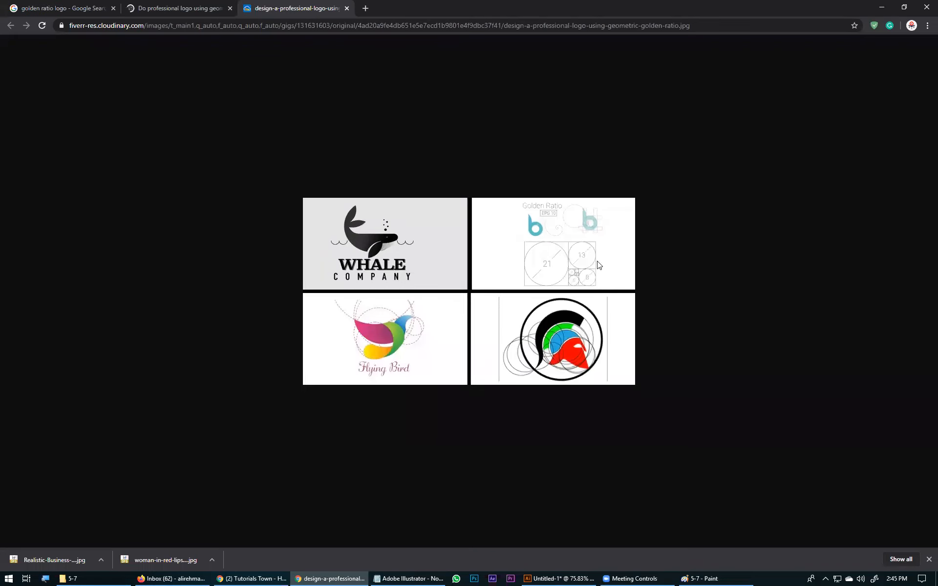
# Enlarge the four-logo sheet to examine its construction circles and the numbered golden ratio diagram, and shrink the view again.
pyautogui.scroll(8, 599, 265)
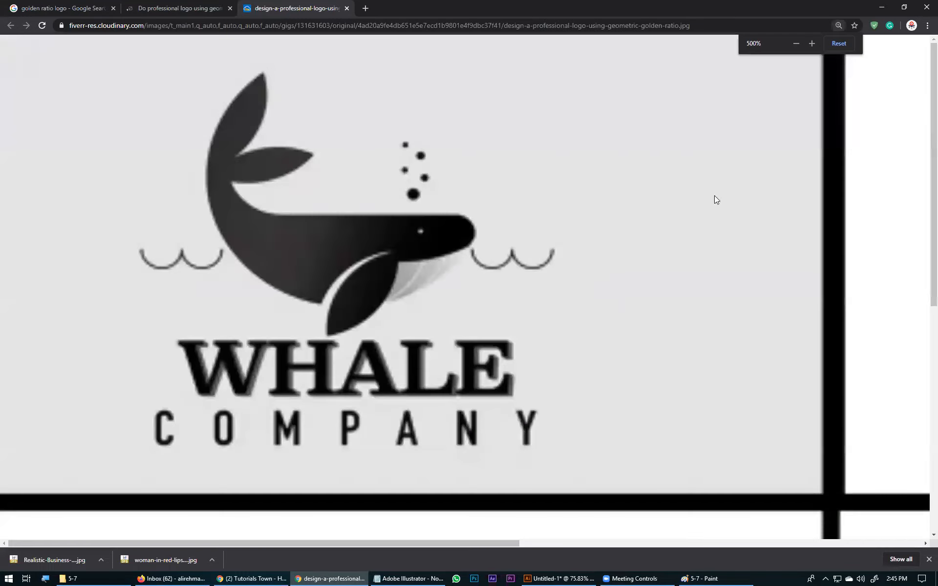
pyautogui.scroll(-3, 714, 201)
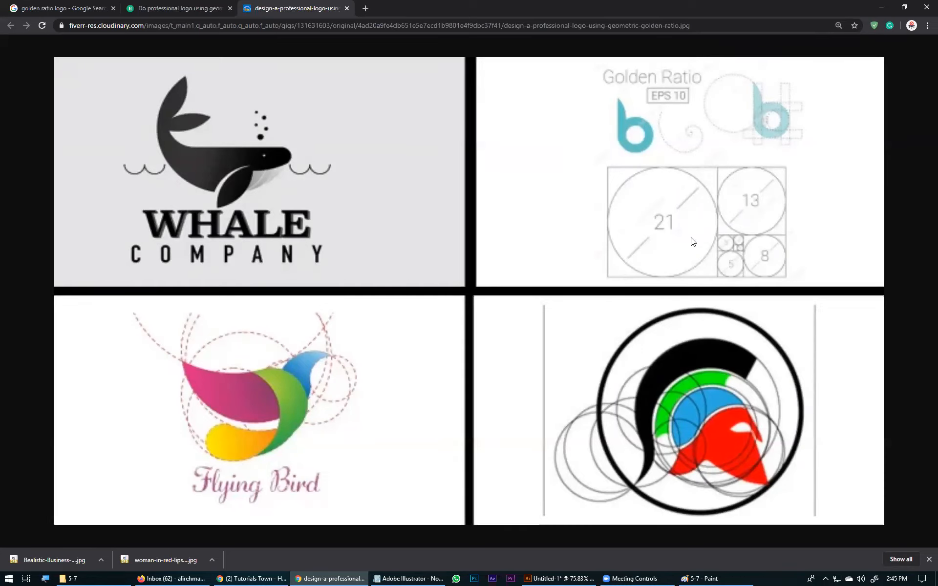
pyautogui.hotkey('ctrl', '0')
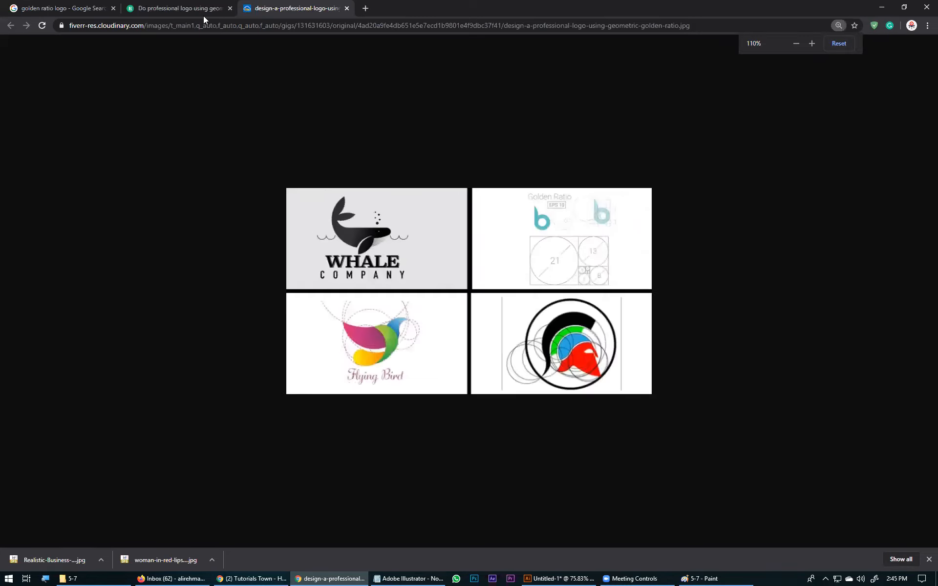
# Return to the golden ratio logo results and search Google Images for "golden ratio nature" instead.
pyautogui.click(76, 10)
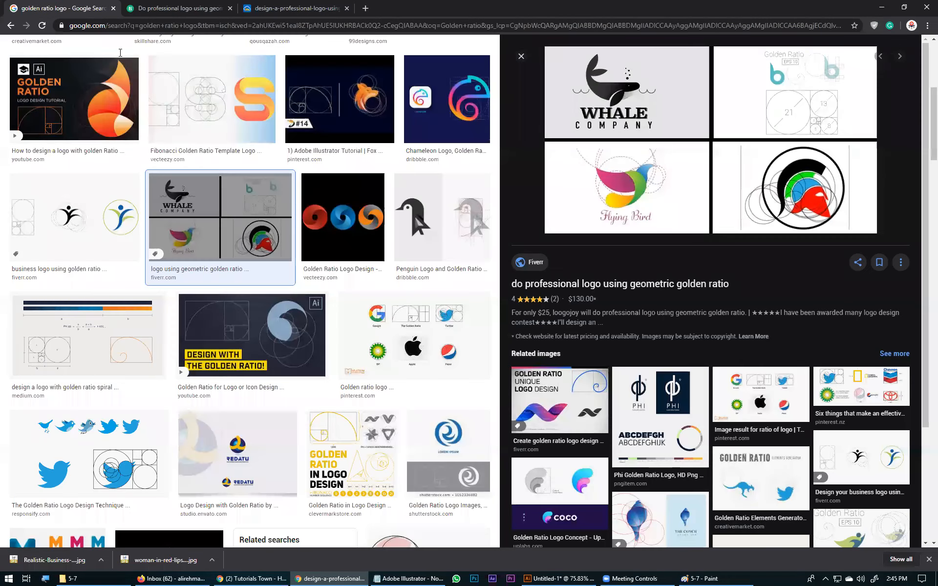
pyautogui.scroll(7, 115, 135)
pyautogui.doubleClick(168, 54)
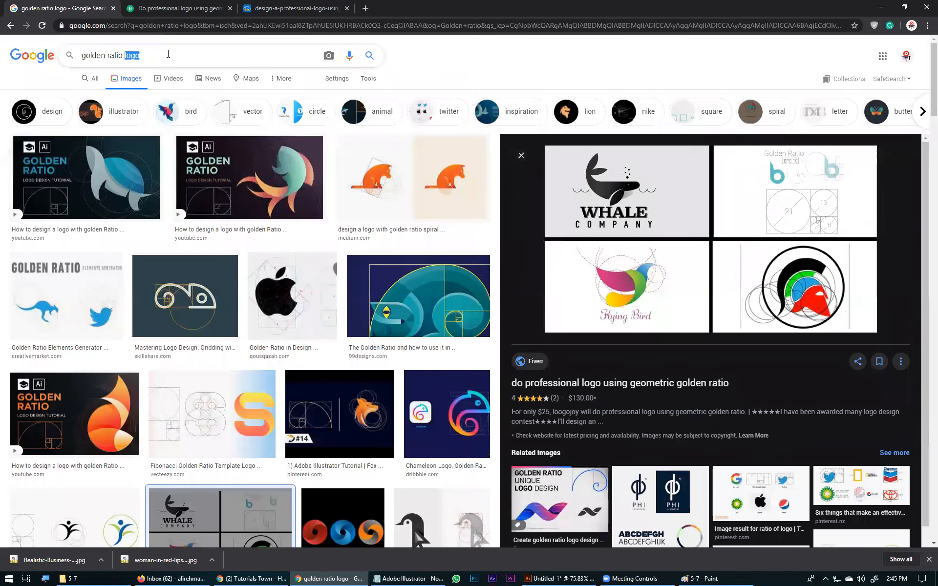
pyautogui.write('nature')
pyautogui.press('Return')
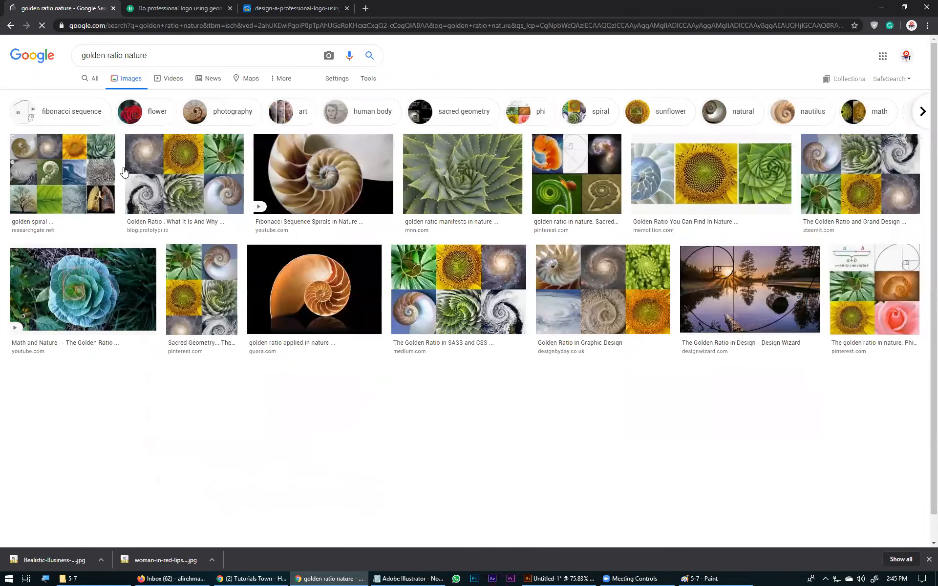
# Preview the six-picture golden ratio nature collage and the spiral succulent image from the results.
pyautogui.click(191, 157)
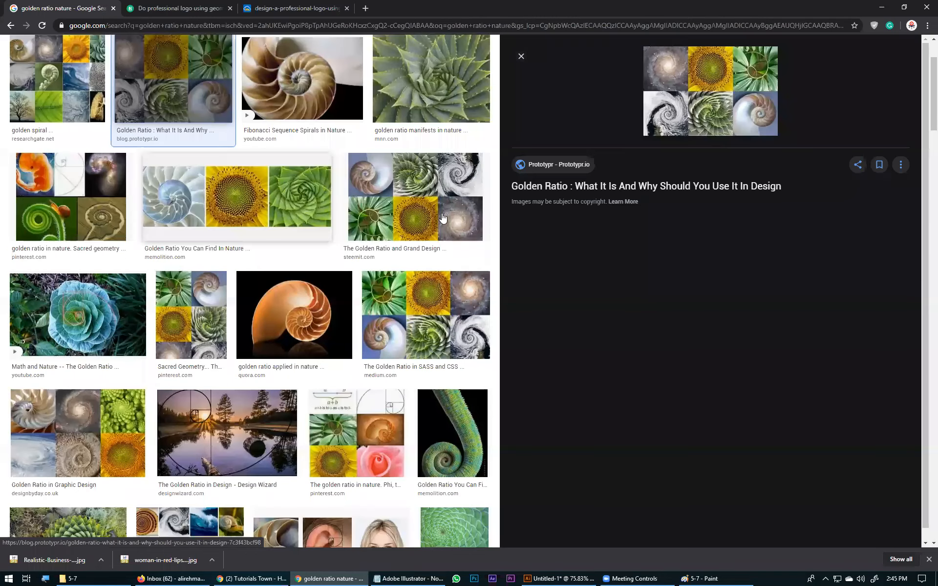
pyautogui.click(401, 100)
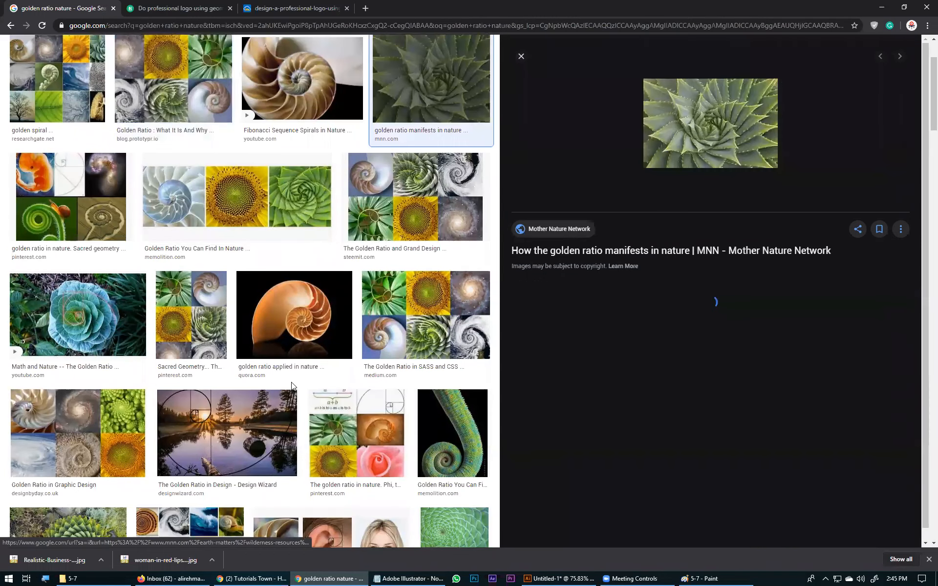
pyautogui.scroll(-2, 327, 354)
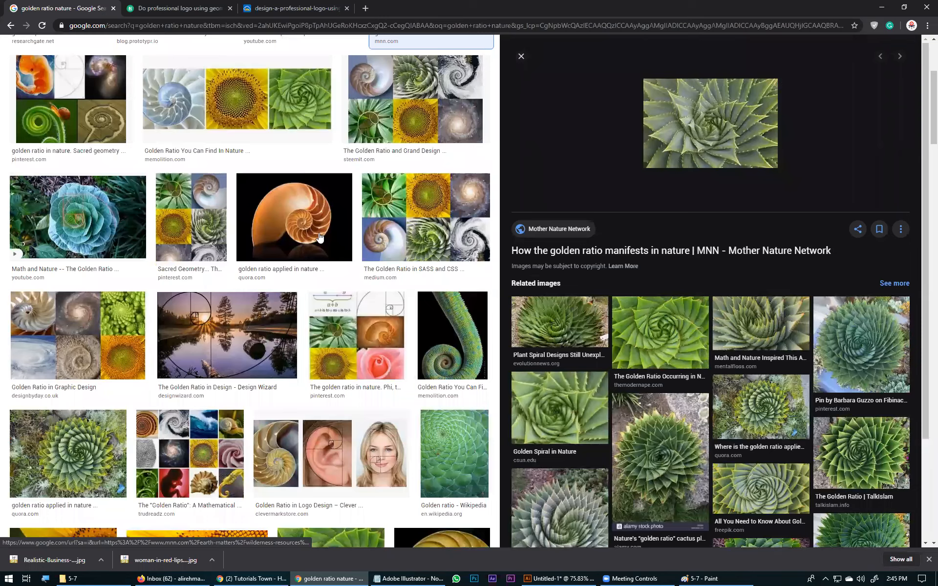
# Enlarge the shell, ear and face golden ratio image and the related picture of a face with proportion lines.
pyautogui.scroll(-4, 354, 251)
pyautogui.click(354, 251)
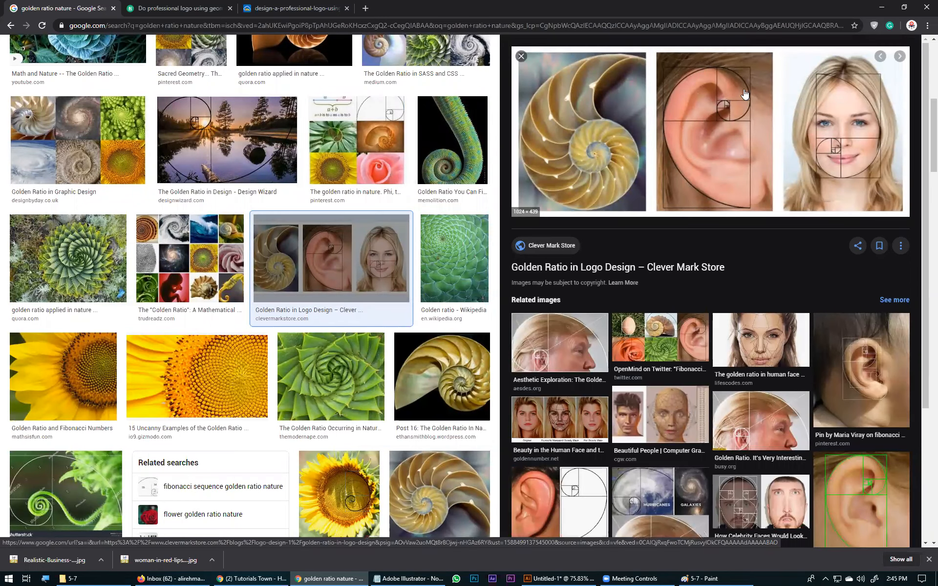
pyautogui.middleClick(838, 154)
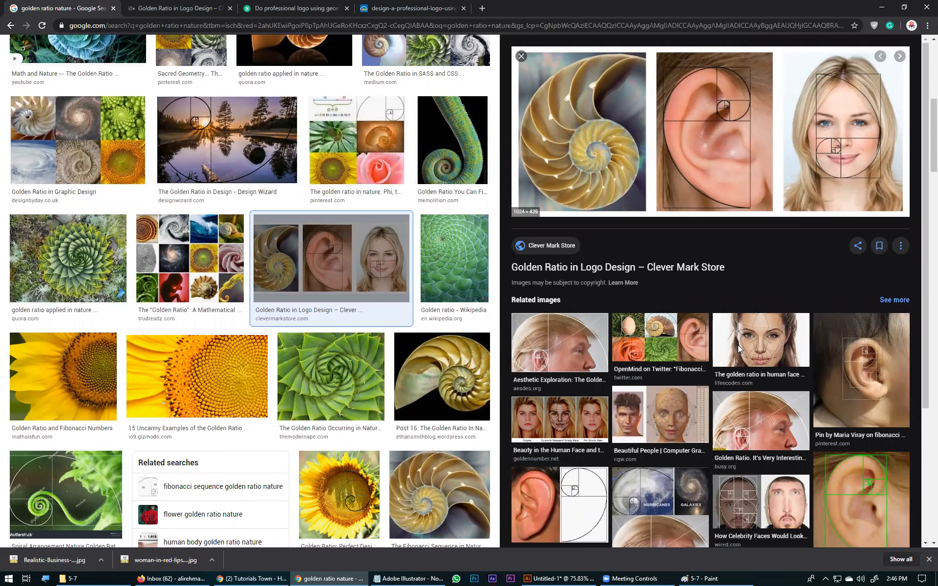
pyautogui.click(760, 342)
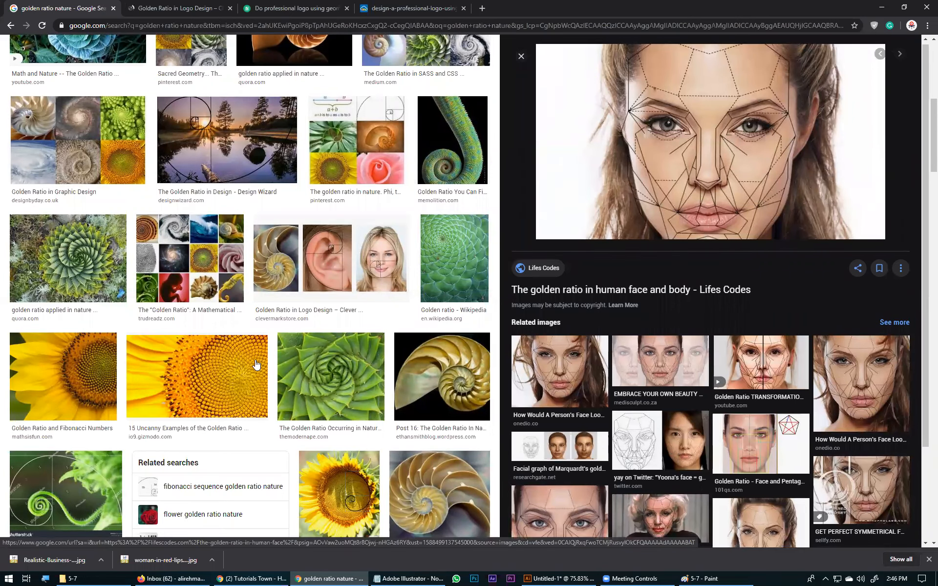
pyautogui.scroll(-3, 256, 365)
pyautogui.scroll(5, 268, 332)
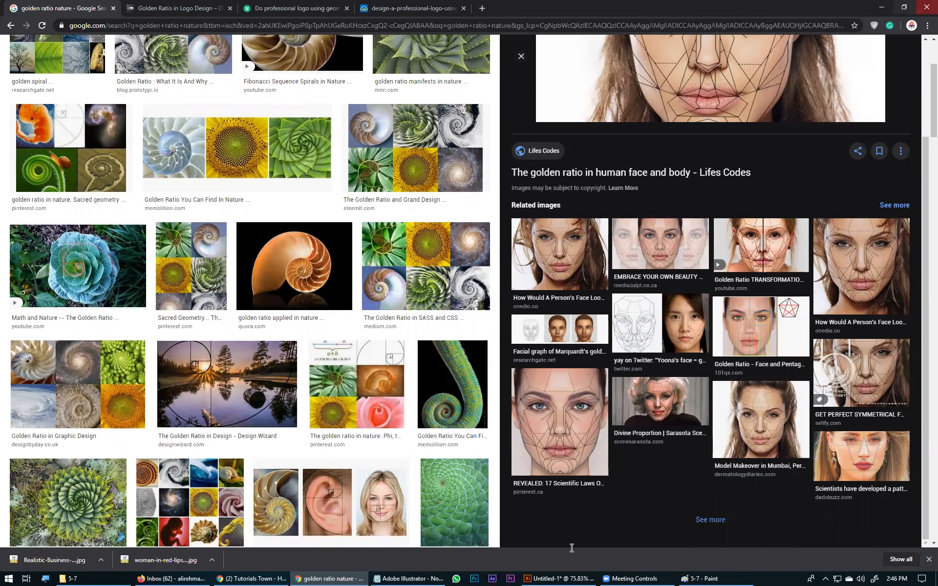
# Switch to Illustrator and draw a large circle with the Ellipse tool on the empty artboard, left of its centre.
pyautogui.click(884, 8)
pyautogui.hotkey('alt', 'Tab')
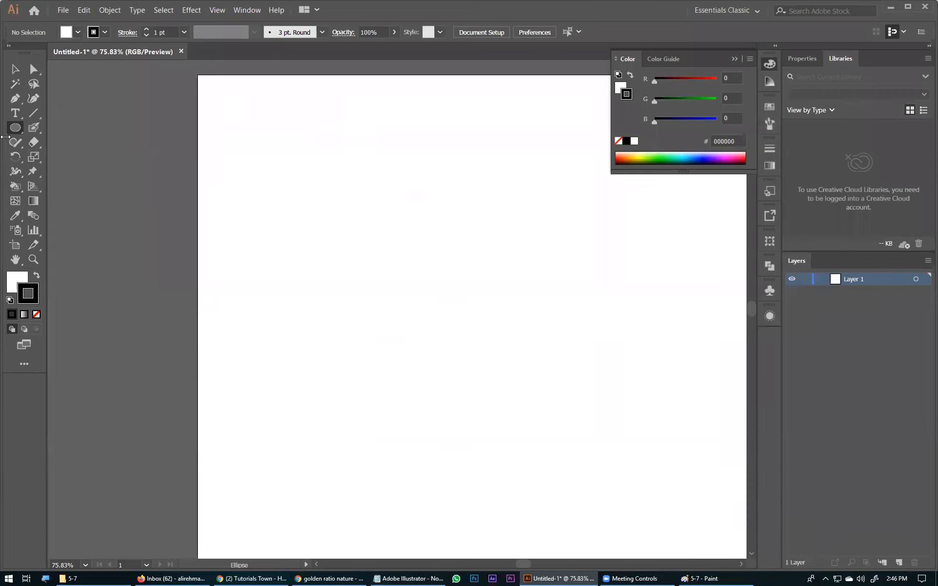
pyautogui.hotkey('ctrl', '0')
pyautogui.click(12, 69)
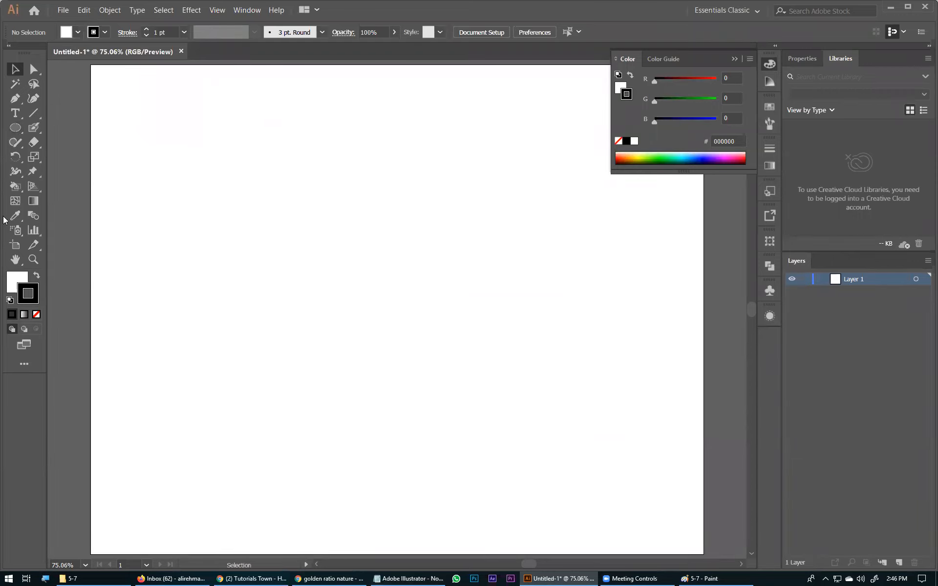
pyautogui.click(17, 130)
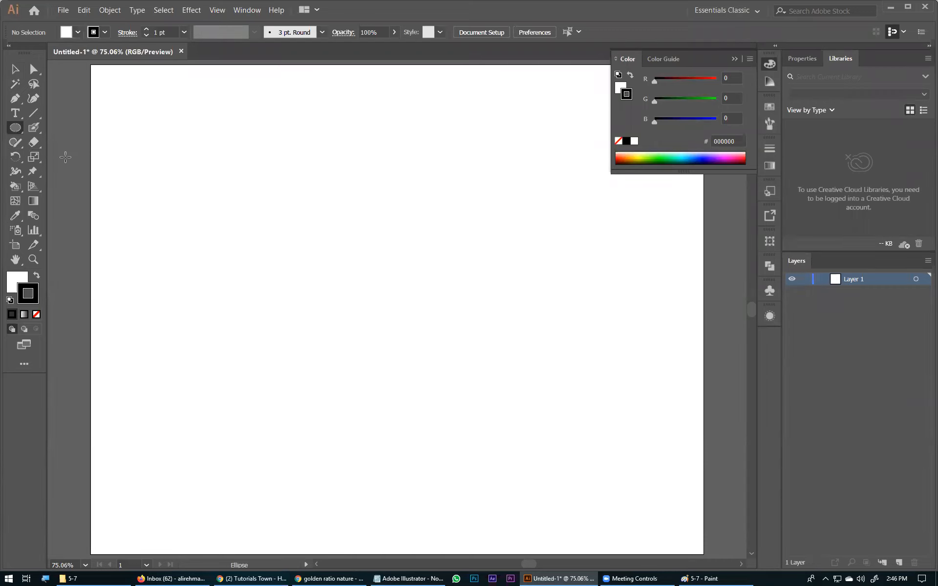
pyautogui.click(15, 128)
pyautogui.click(476, 433)
pyautogui.moveTo(187, 167); pyautogui.dragTo(402, 405)
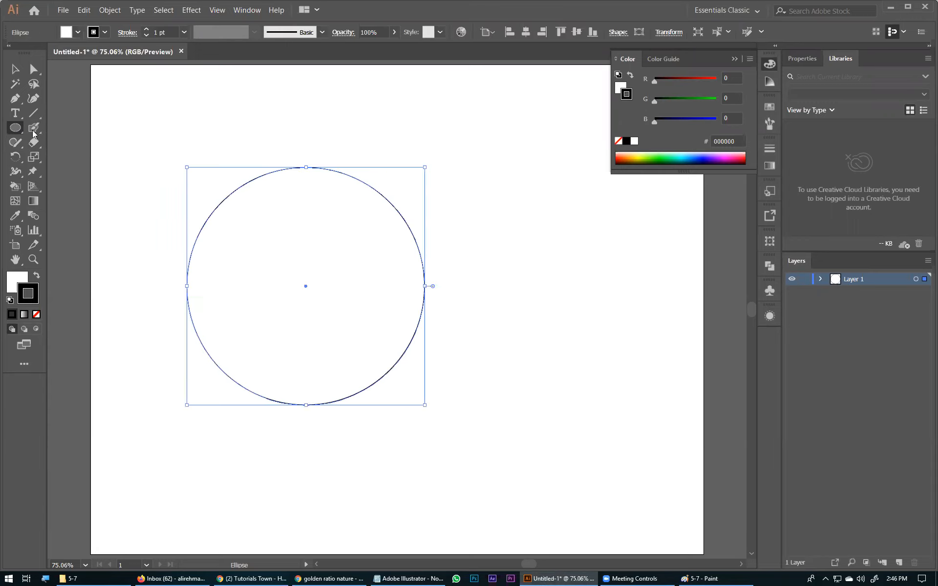
# Draw a square exactly enclosing the circle, with a 3 pt magenta (FF00FF) stroke and no fill.
pyautogui.press('m')
pyautogui.moveTo(182, 166); pyautogui.dragTo(426, 401)
pyautogui.click(78, 33)
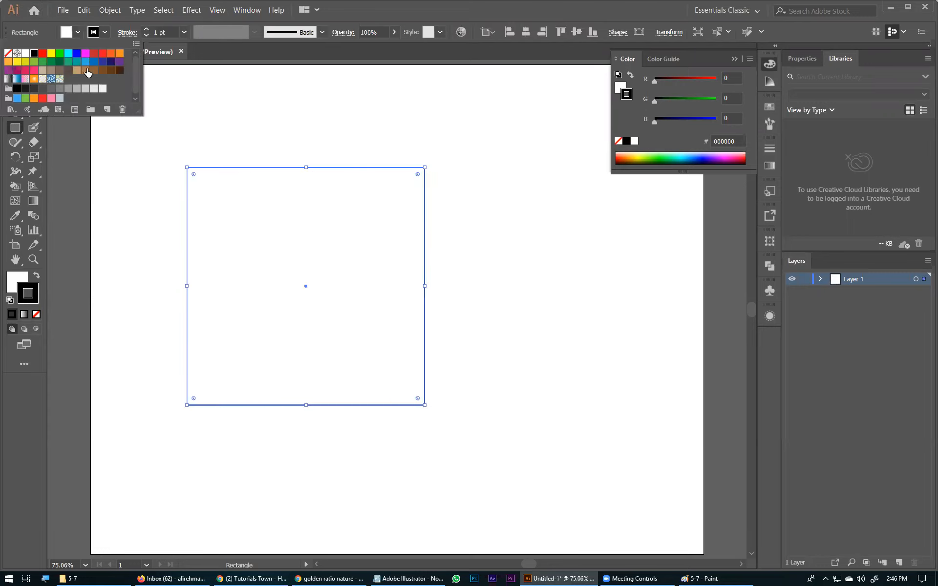
pyautogui.click(85, 53)
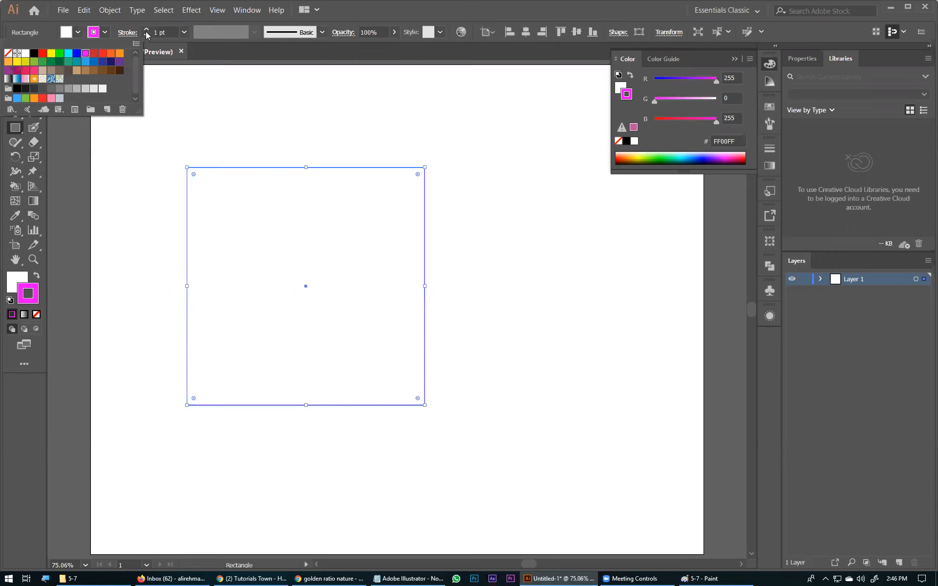
pyautogui.click(146, 29)
pyautogui.click(146, 30)
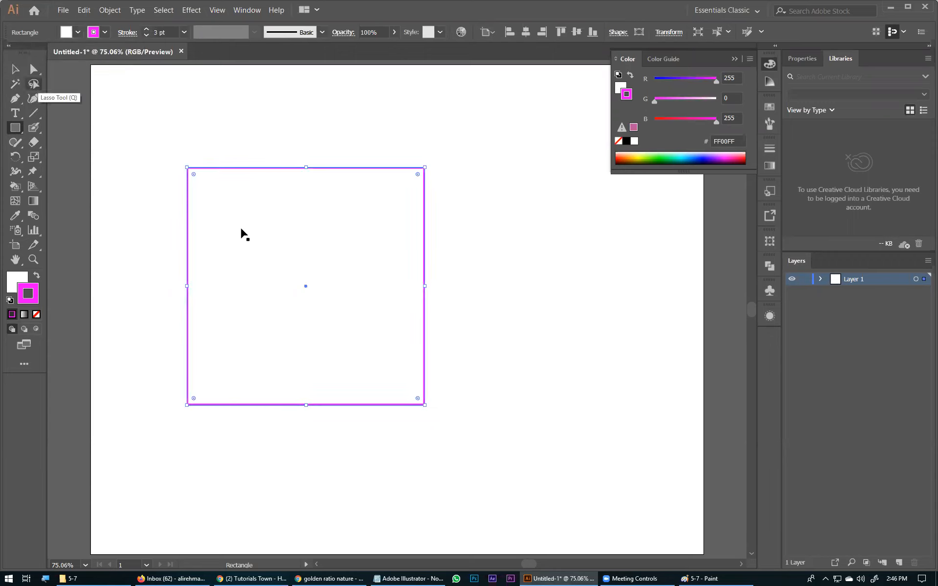
pyautogui.click(78, 32)
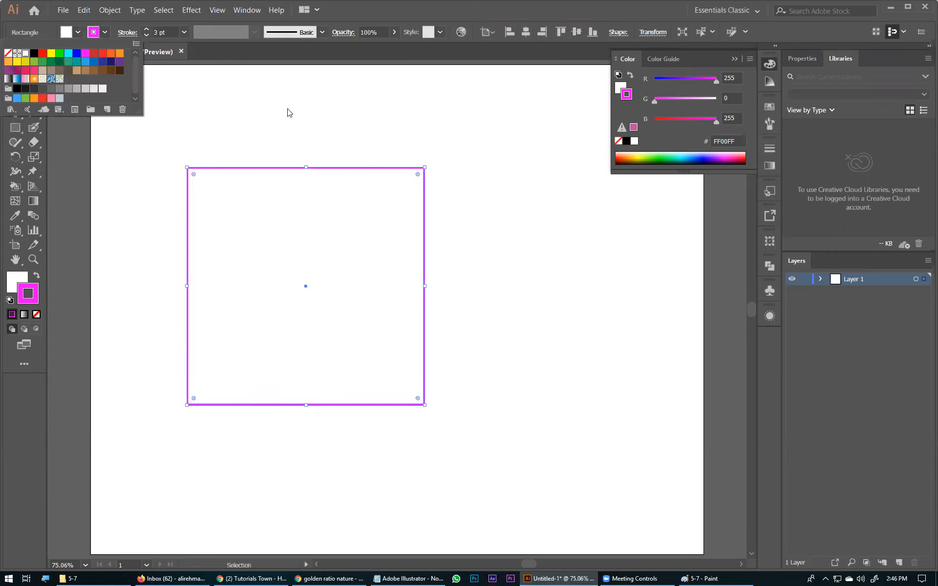
pyautogui.press('/')
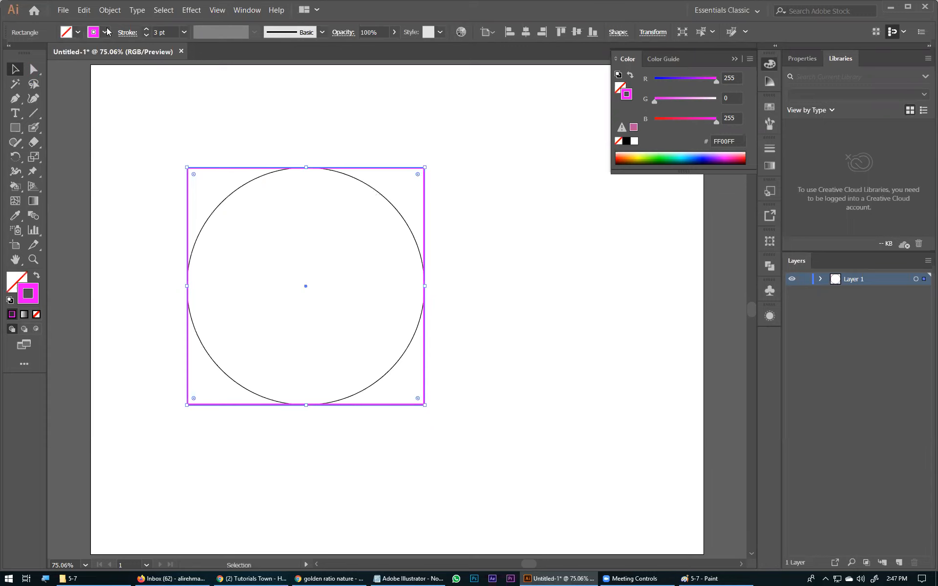
# Select the circle beneath the square and give it a green (00FF00) stroke of 2 pt.
pyautogui.hotkey('ctrl', 'alt', '[')
pyautogui.click(78, 32)
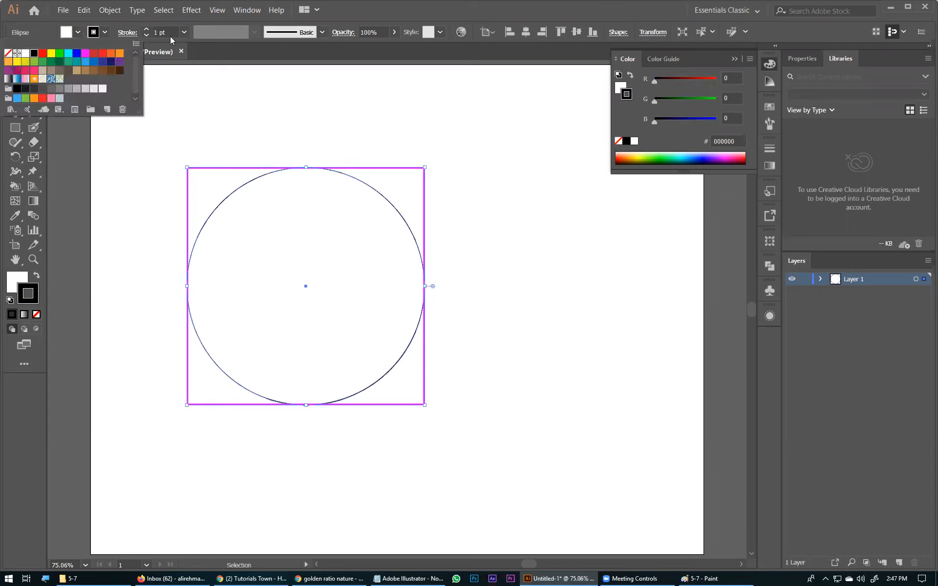
pyautogui.click(59, 52)
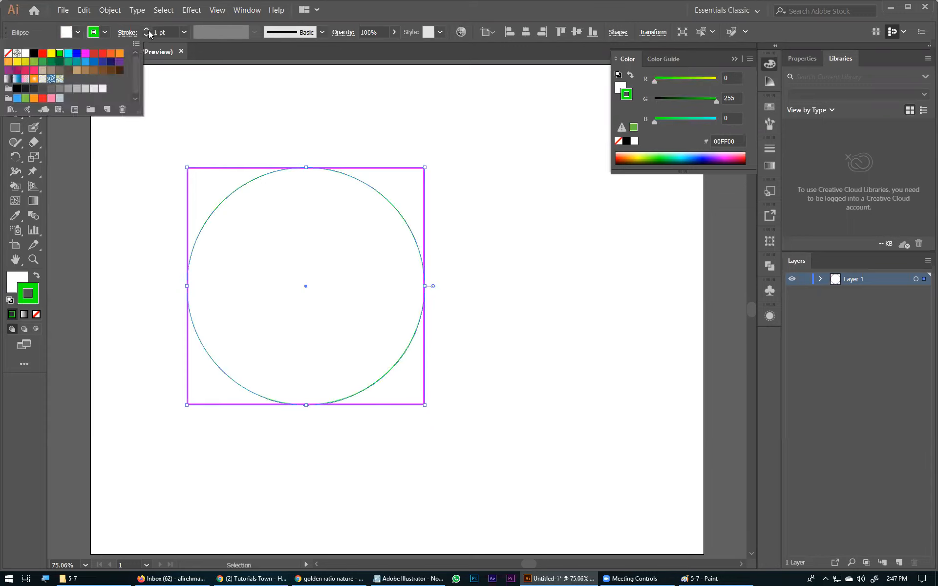
pyautogui.click(146, 29)
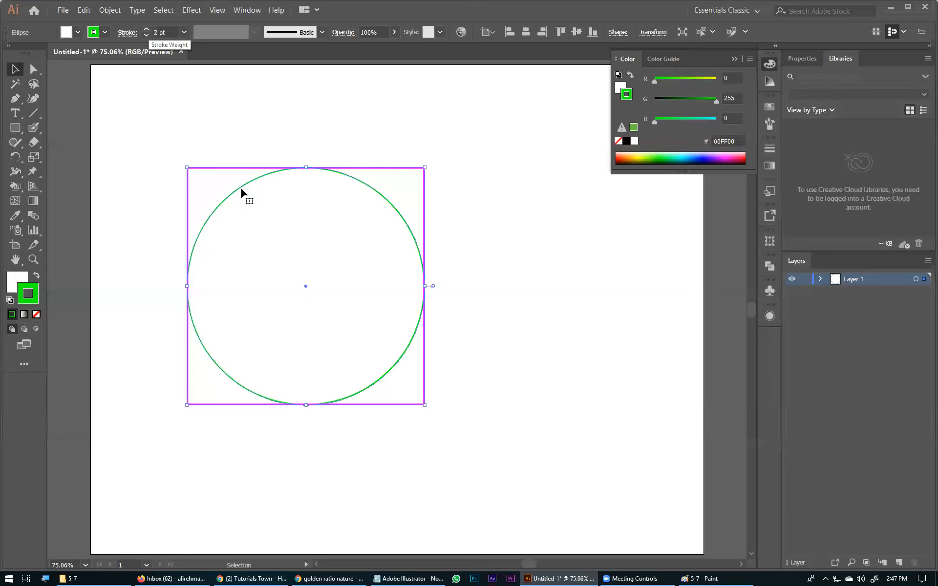
# Select the circle and square together and set a uniform scale of 61.8% for them.
pyautogui.click(444, 260)
pyautogui.hotkey('ctrl', 'a')
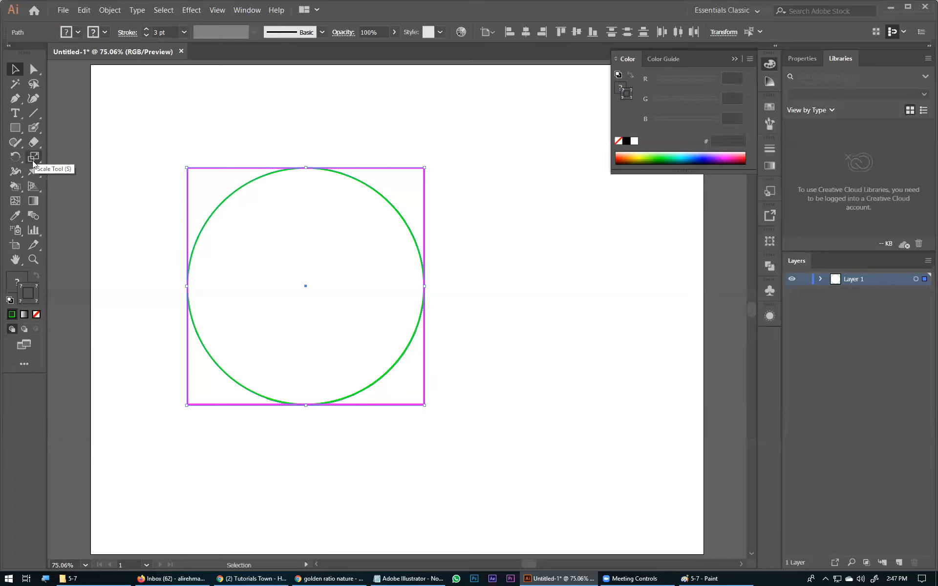
pyautogui.doubleClick(33, 158)
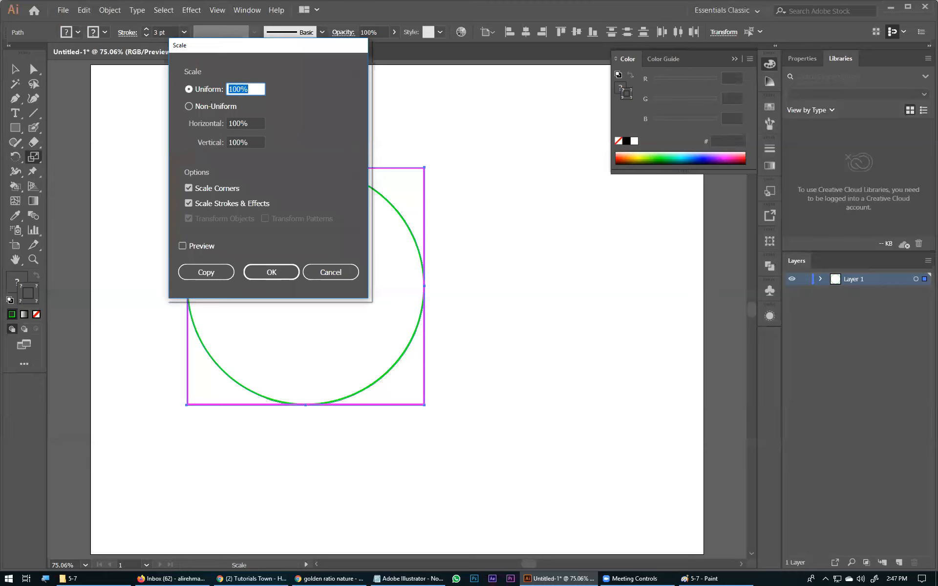
pyautogui.write('61.8')
# Switch to Notepad and try appending x100 to the golden ratio note 1:1.618.
pyautogui.hotkey('alt', 'Tab')
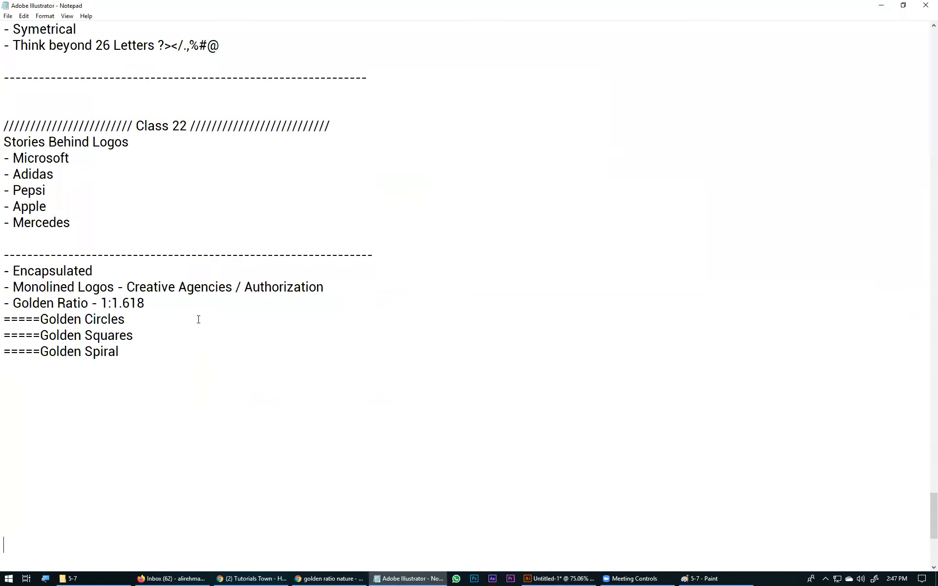
pyautogui.write('x100')
pyautogui.moveTo(112, 303); pyautogui.dragTo(119, 303)
pyautogui.click(137, 303)
pyautogui.moveTo(112, 303); pyautogui.dragTo(120, 304)
pyautogui.moveTo(184, 301); pyautogui.dragTo(145, 304)
pyautogui.press('BackSpace')
pyautogui.hotkey('alt', 'Tab')
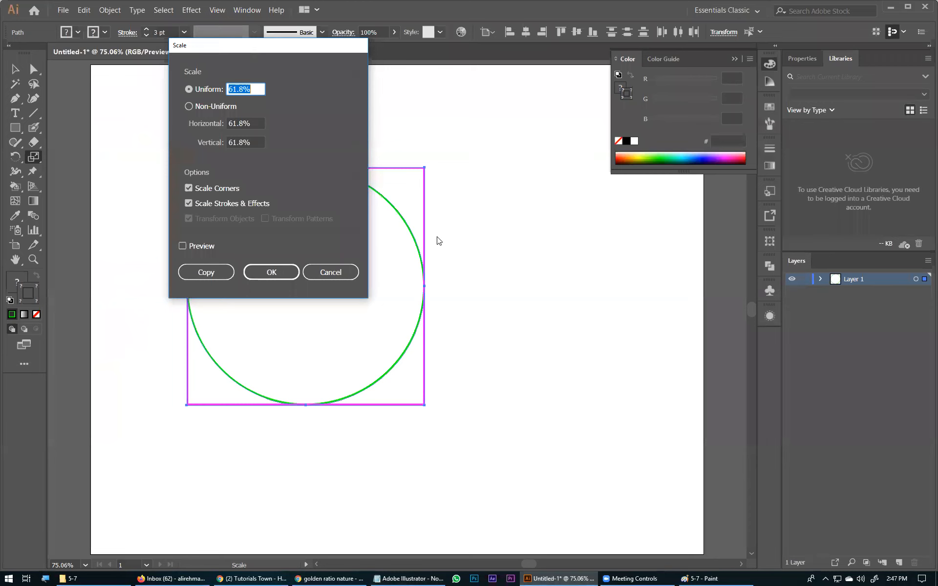
# Create a 61.8% scaled copy of the circle and square, repeat the transformation four more times, and deselect everything.
pyautogui.moveTo(251, 48); pyautogui.dragTo(452, 65)
pyautogui.click(421, 289)
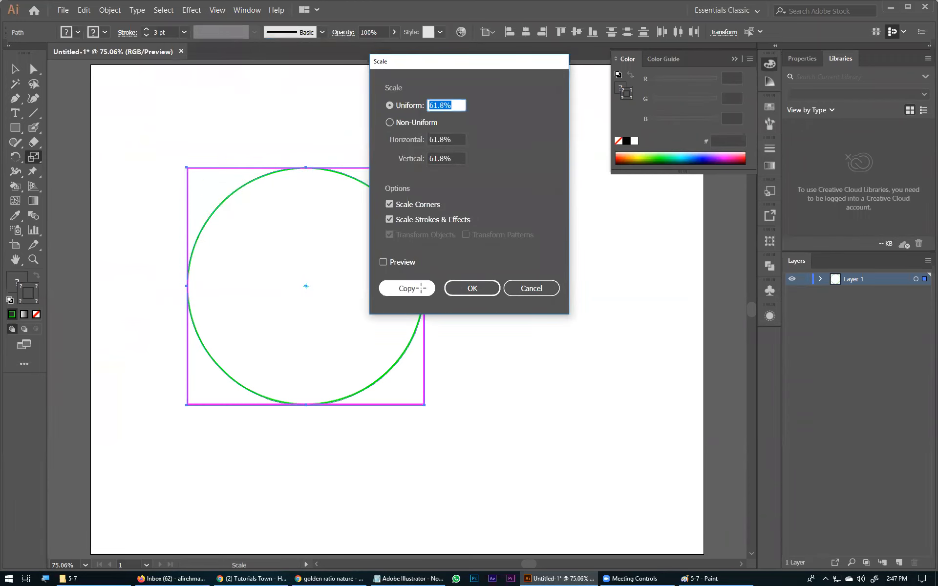
pyautogui.press('v')
pyautogui.hotkey('ctrl', 'd')
pyautogui.hotkey('ctrl', 'd')
pyautogui.hotkey('ctrl', 'd')
pyautogui.hotkey('ctrl', 'd')
pyautogui.press('s')
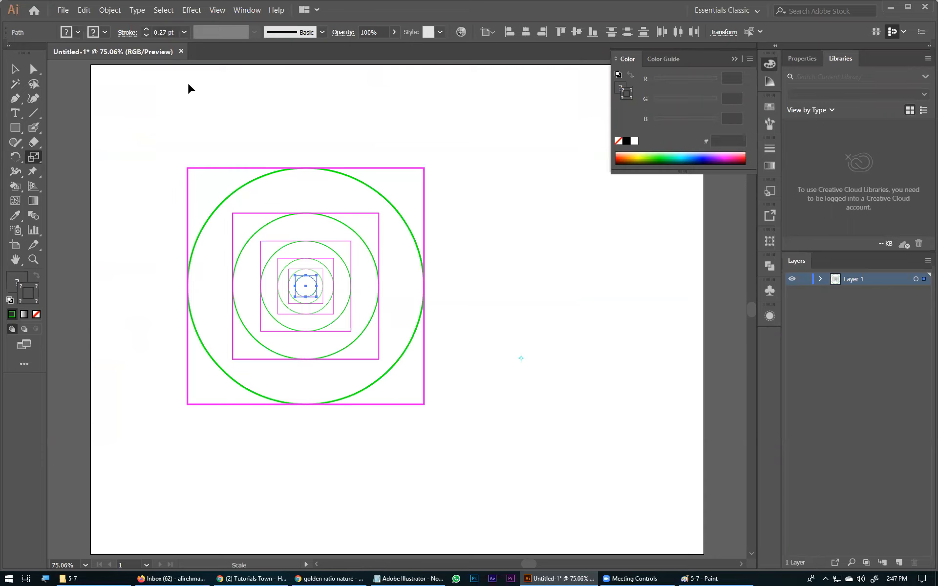
pyautogui.press('v')
pyautogui.hotkey('ctrl', 'shift', 'a')
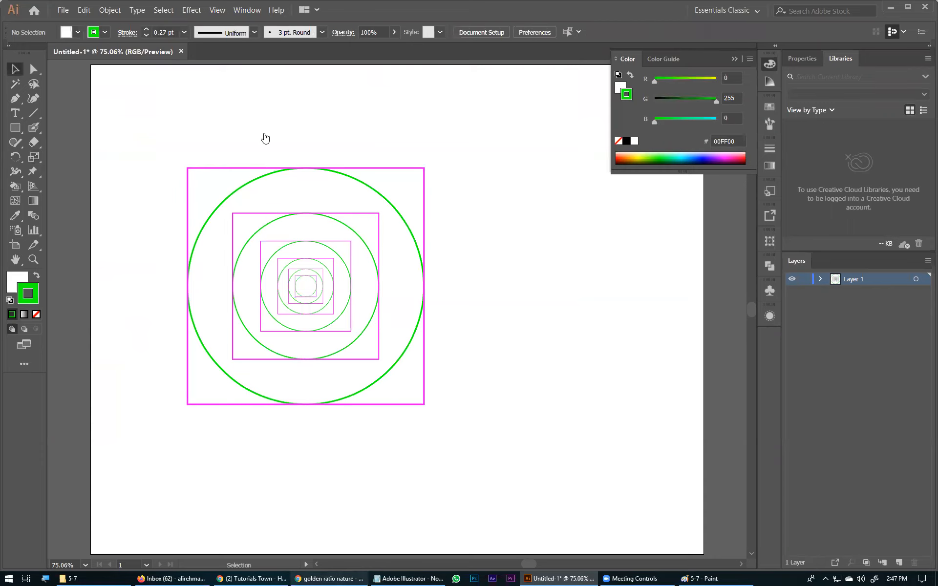
# Switch to the browser, search Google for fibonacci series and show all web results.
pyautogui.hotkey('alt', 'Tab')
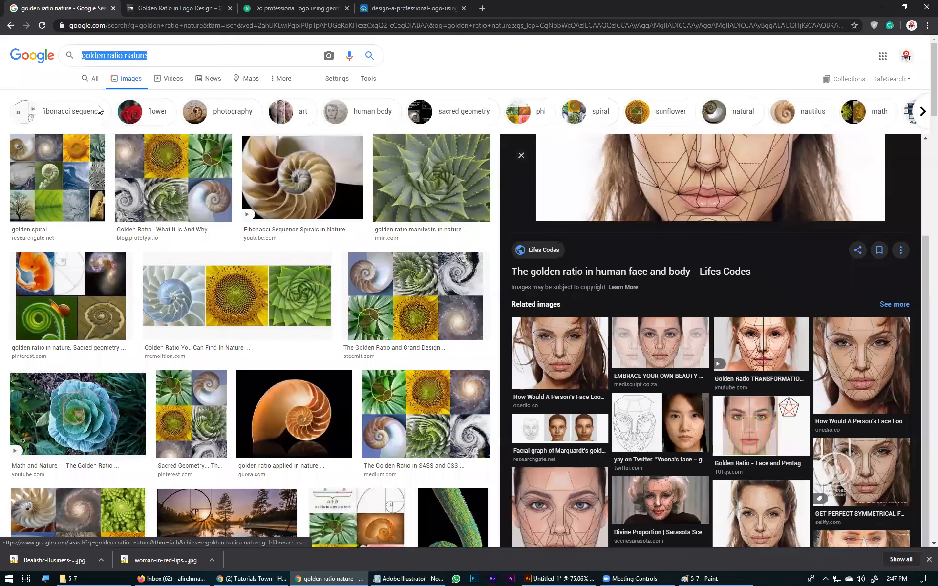
pyautogui.write('Fabonic')
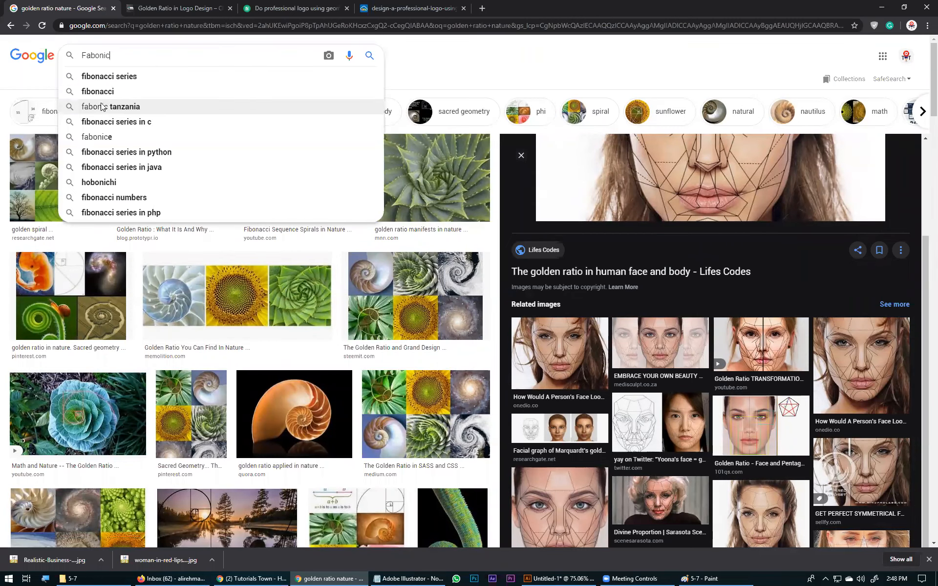
pyautogui.press('Down')
pyautogui.press('Return')
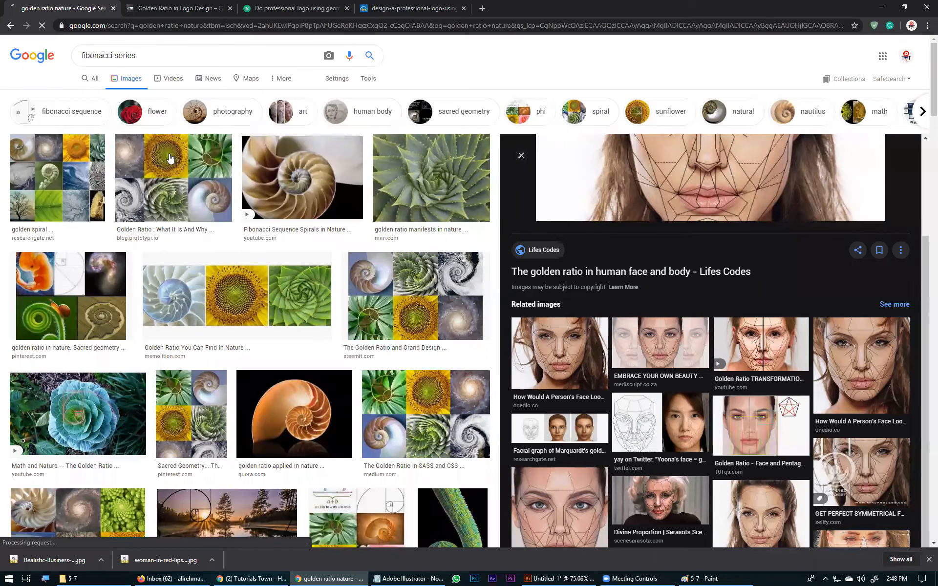
pyautogui.click(122, 87)
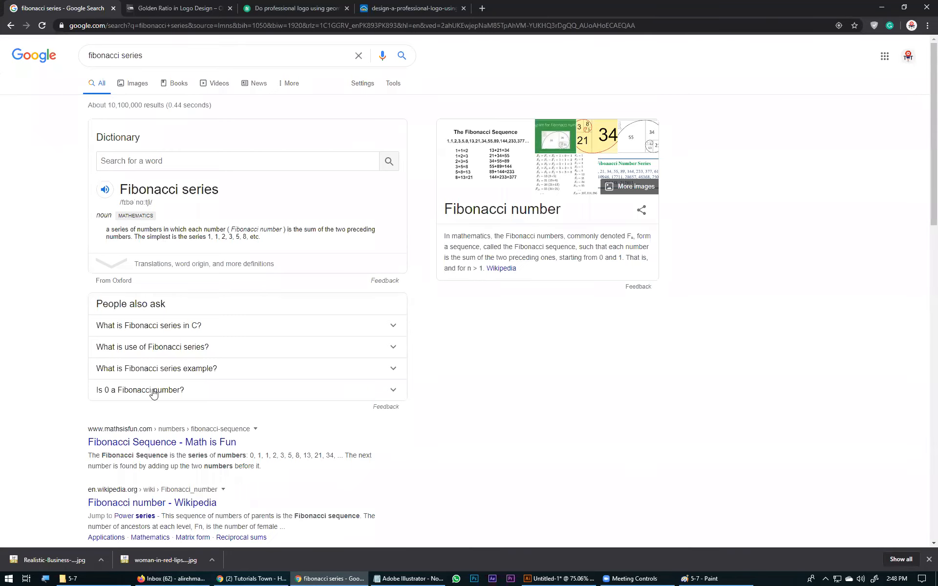
# Open the Math is Fun Fibonacci Sequence page and examine the number series, the spiral diagram and the rule.
pyautogui.click(175, 445)
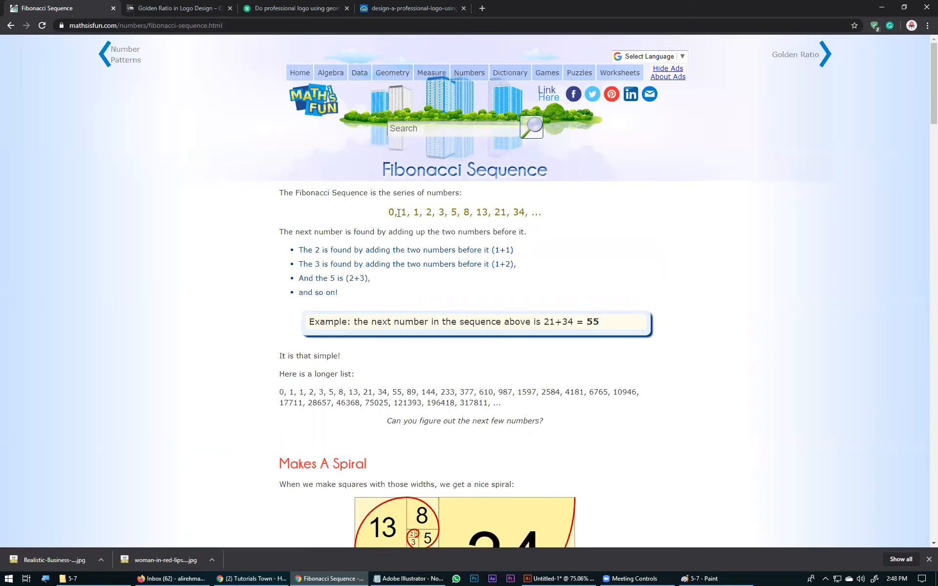
pyautogui.doubleClick(404, 211)
pyautogui.click(399, 213)
pyautogui.doubleClick(415, 212)
pyautogui.click(415, 212)
pyautogui.scroll(-6, 627, 371)
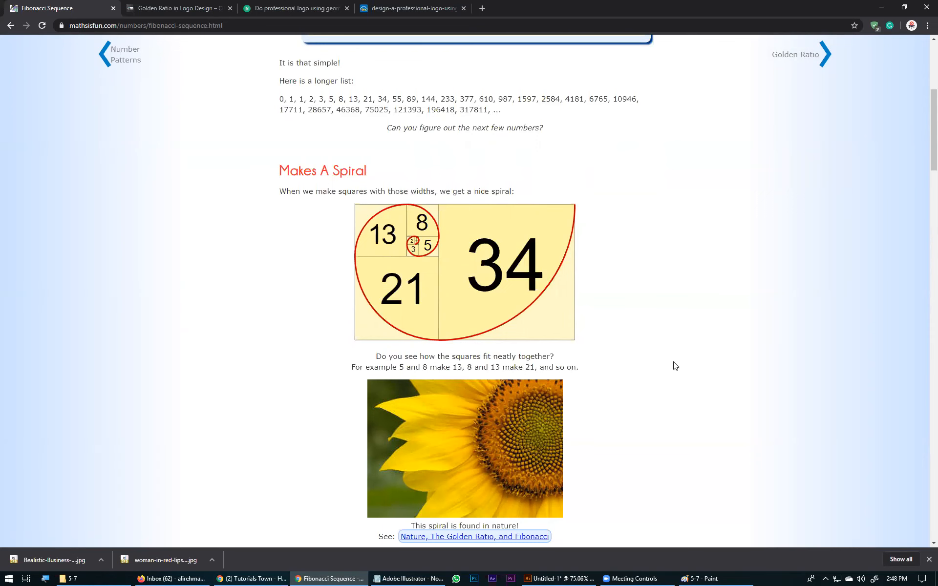
pyautogui.scroll(-7, 674, 364)
pyautogui.scroll(-3, 372, 264)
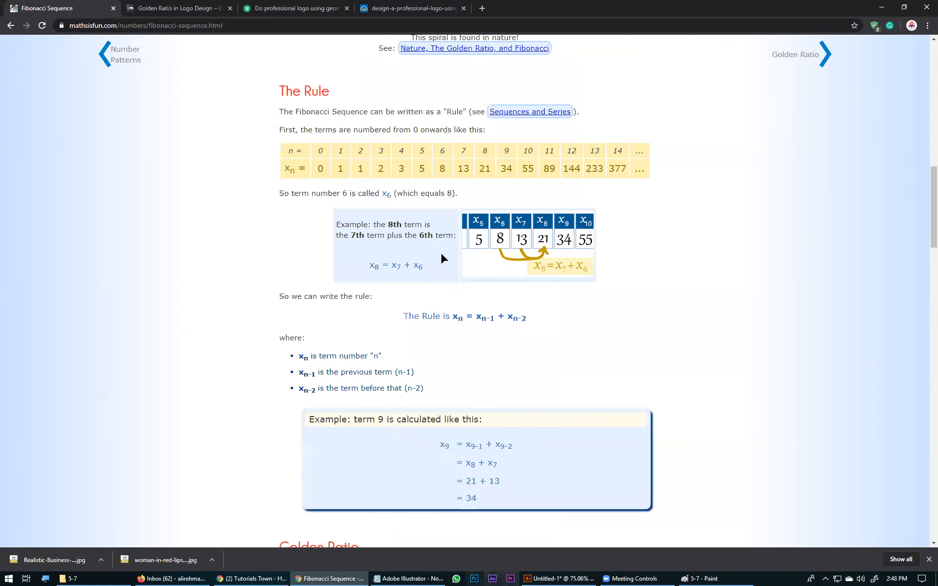
# Switch to Illustrator, delete all the nested circles and squares, and draw a small square about 44 px wide.
pyautogui.hotkey('alt', 'Tab')
pyautogui.moveTo(242, 418); pyautogui.dragTo(483, 139)
pyautogui.press('Delete')
pyautogui.press('m')
pyautogui.moveTo(356, 357)
pyautogui.mouseDown()
pyautogui.moveTo(277, 313)
pyautogui.moveTo(225, 261)
pyautogui.moveTo(235, 250)
pyautogui.mouseUp()
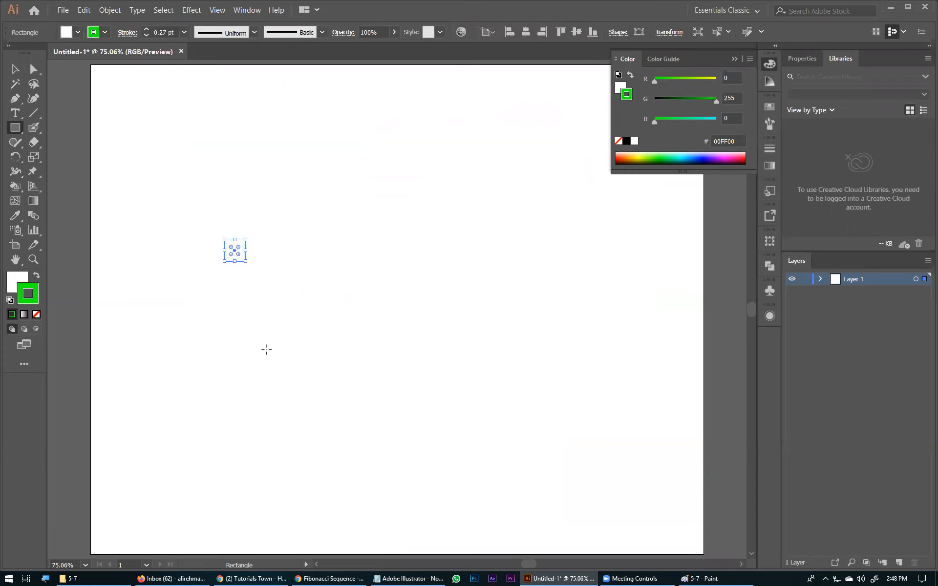
# Draw a circle exactly inscribed in the square and give it a cyan (00FFFF) stroke.
pyautogui.hotkey('ctrl', '=')
pyautogui.hotkey('ctrl', '=')
pyautogui.hotkey('ctrl', '=')
pyautogui.moveTo(16, 128); pyautogui.dragTo(374, 313)
pyautogui.press('l')
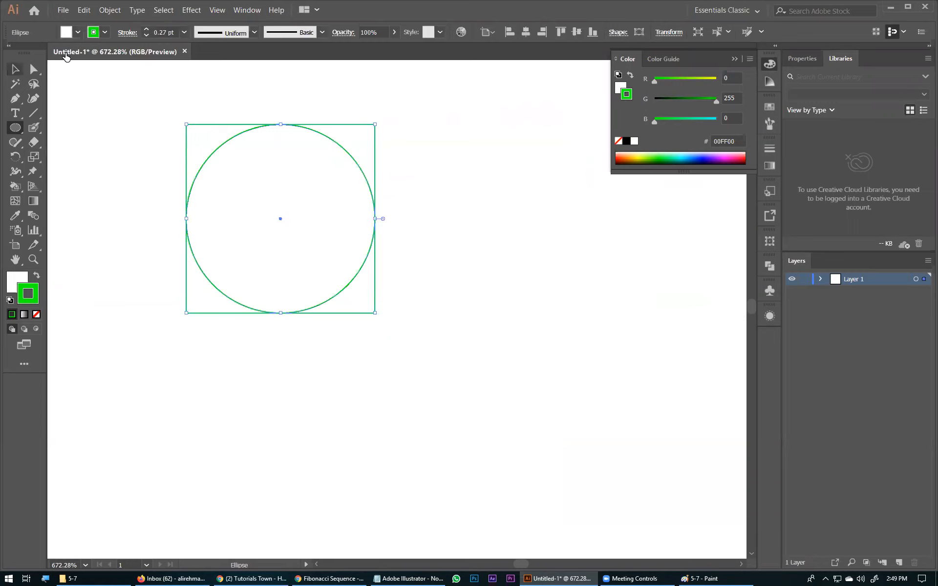
pyautogui.click(66, 32)
pyautogui.press('Right')
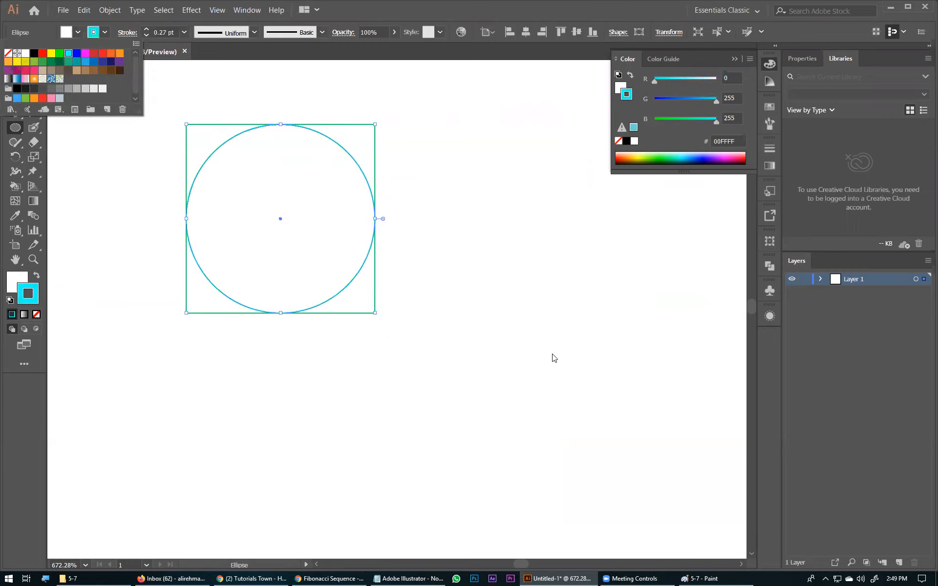
pyautogui.click(552, 356)
pyautogui.press('Escape')
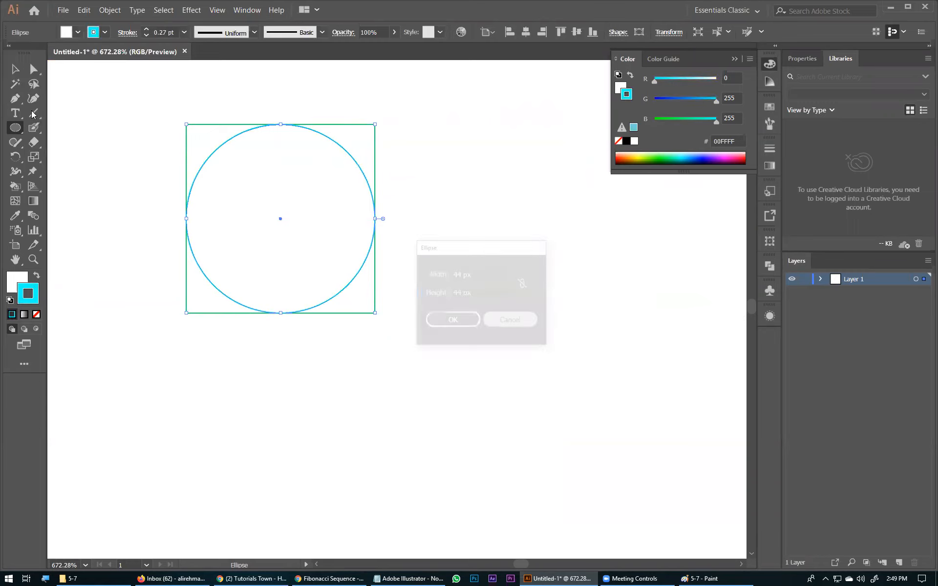
# Draw an arc from the square's upper-left corner to its lower-right corner with the Arc tool and give it a magenta (FF00FF) stroke.
pyautogui.moveTo(34, 113); pyautogui.dragTo(79, 125)
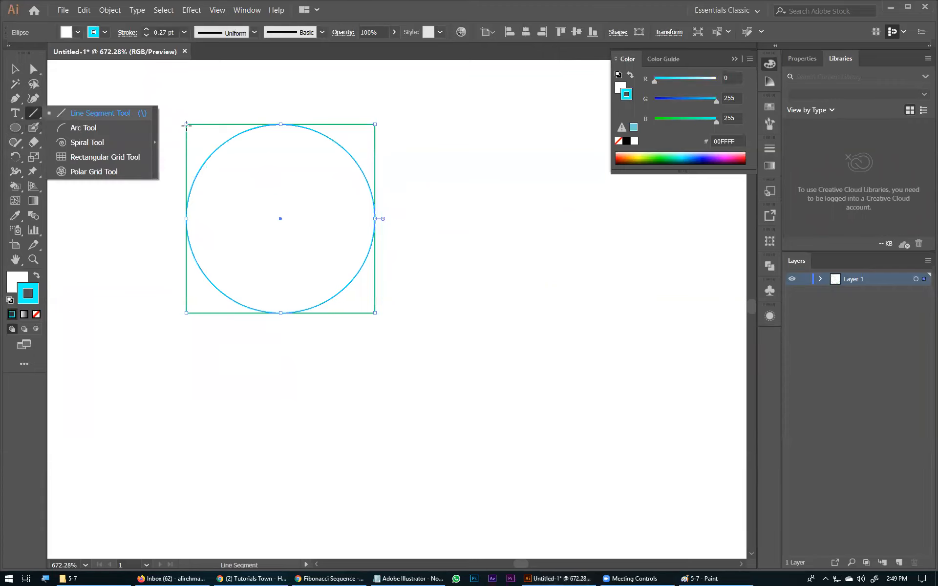
pyautogui.moveTo(186, 124); pyautogui.dragTo(374, 314)
pyautogui.moveTo(309, 330); pyautogui.dragTo(309, 330)
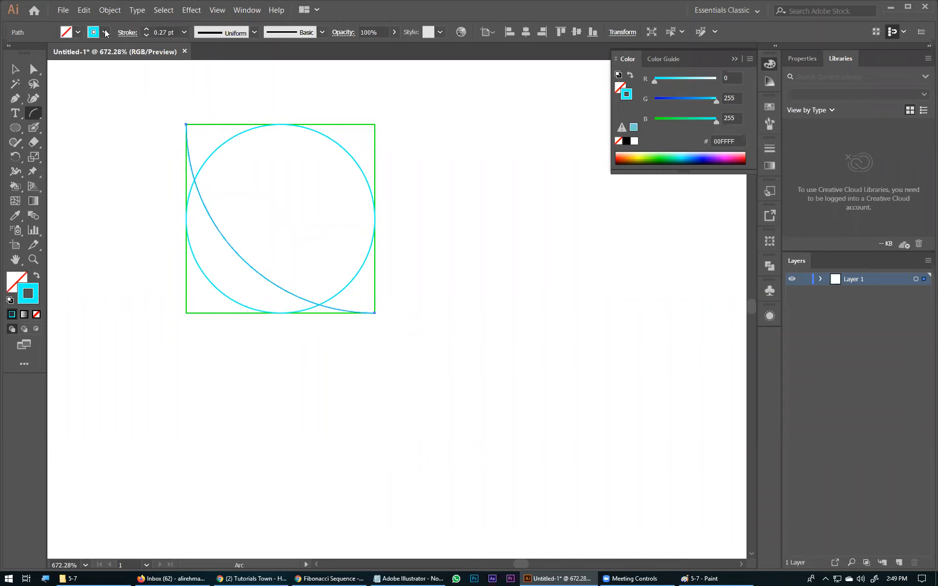
pyautogui.click(105, 32)
pyautogui.click(85, 53)
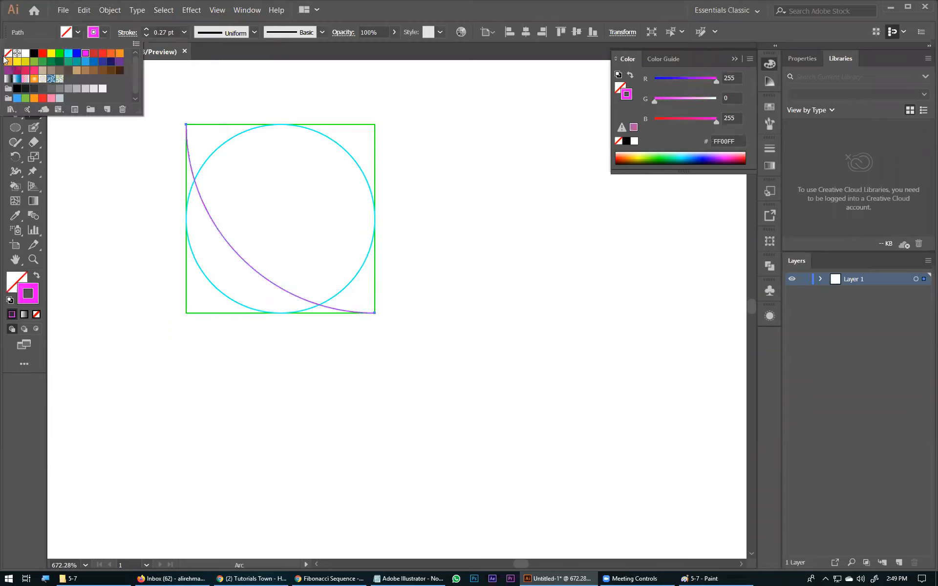
pyautogui.click(208, 115)
pyautogui.press('v')
pyautogui.click(288, 269)
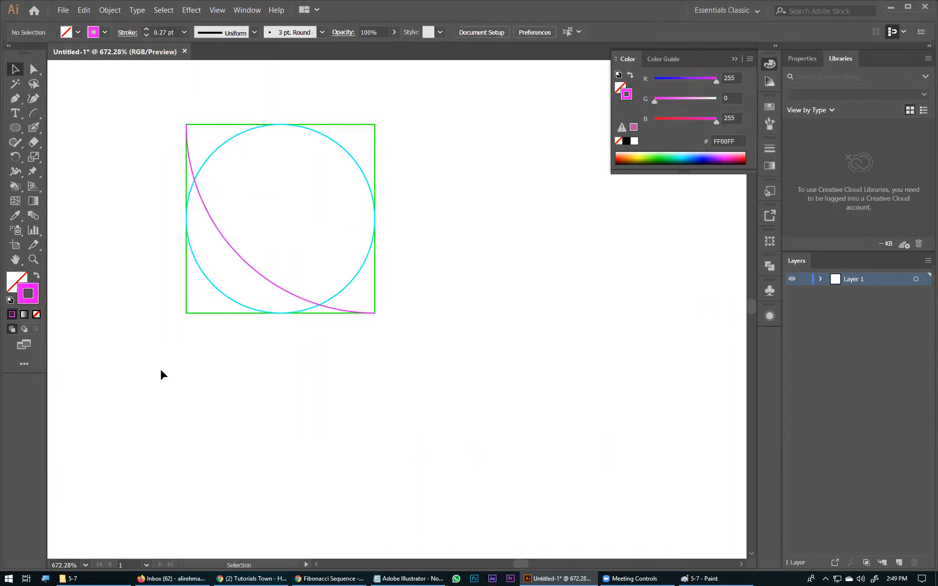
# Add the number 1 as 12 pt text inside the circle and nudge it to the centre.
pyautogui.click(273, 218)
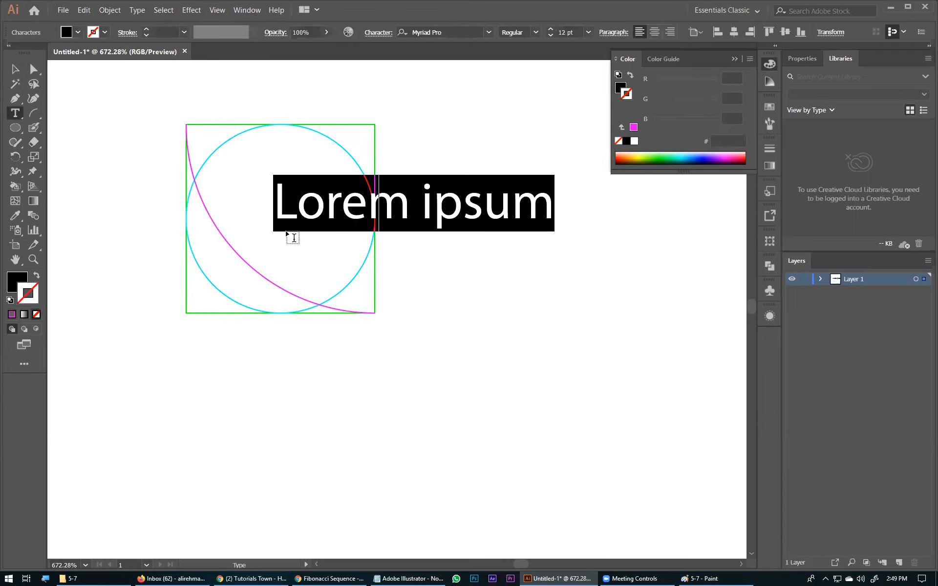
pyautogui.write('1')
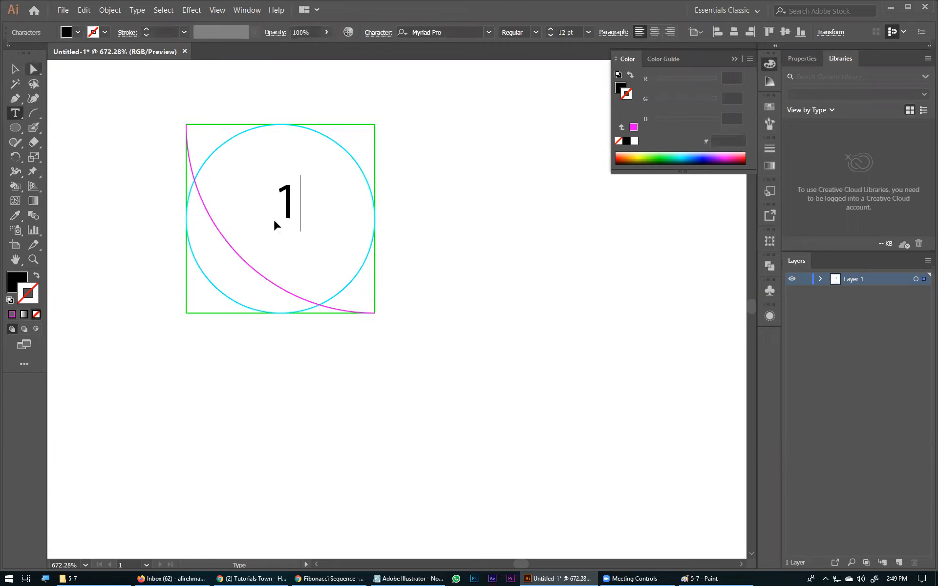
pyautogui.press('Escape')
pyautogui.press('Left')
pyautogui.press('Left')
pyautogui.press('Left')
pyautogui.press('Left')
pyautogui.press('Down')
pyautogui.press('Down')
pyautogui.press('Down')
pyautogui.press('Down')
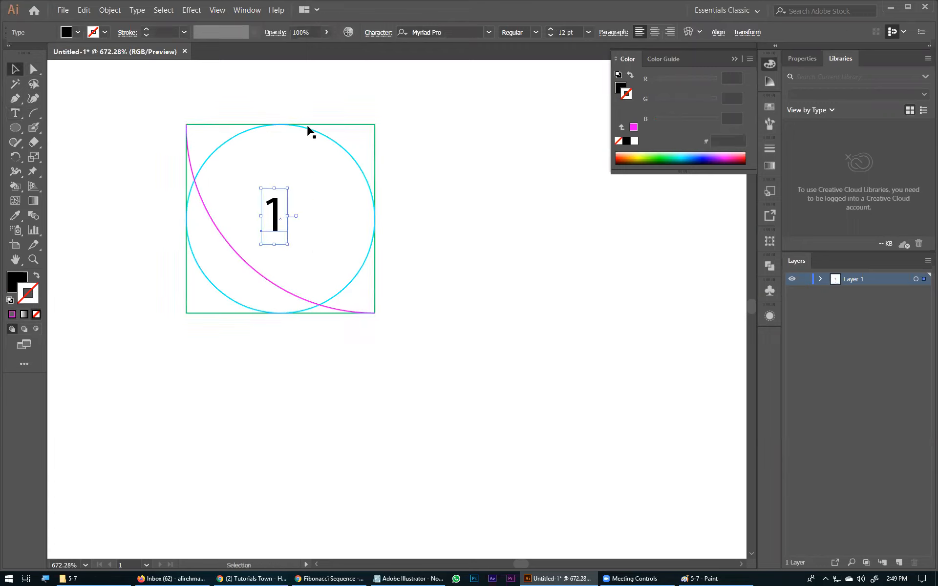
# Duplicate the square, circle, arc and number so the copy adjoins the original's right side.
pyautogui.click(429, 295)
pyautogui.moveTo(273, 307); pyautogui.dragTo(356, 464)
pyautogui.hotkey('ctrl', 'a')
pyautogui.moveTo(481, 488)
pyautogui.mouseDown()
pyautogui.moveTo(473, 490)
pyautogui.moveTo(488, 474)
pyautogui.mouseUp()
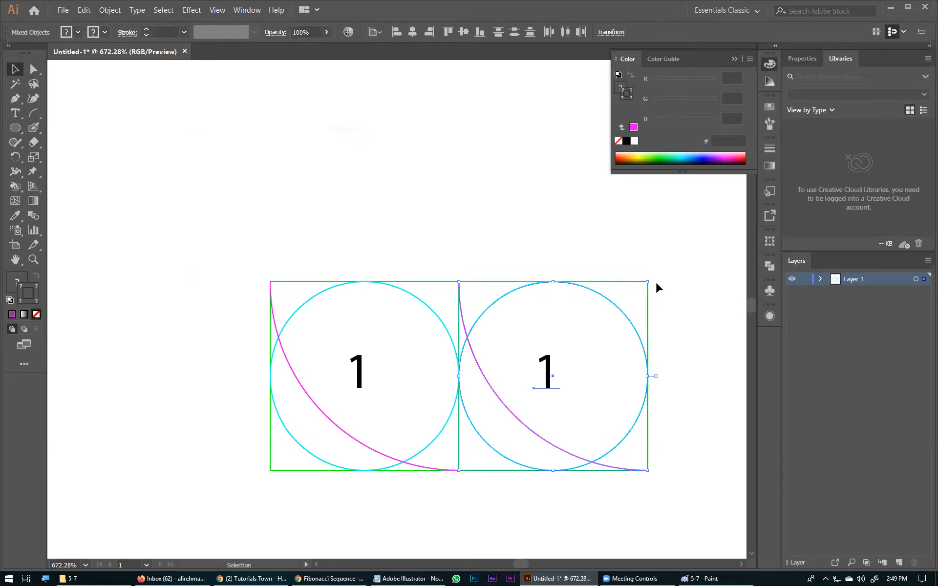
# Rotate the copied unit 90° counterclockwise so its arc continues the first one, and turn its number upright again.
pyautogui.moveTo(650, 277); pyautogui.dragTo(559, 387)
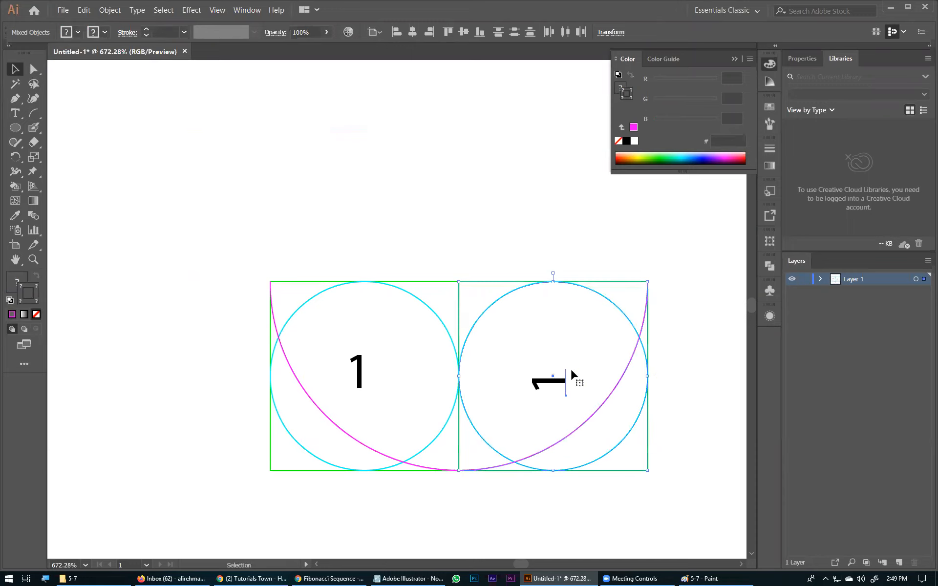
pyautogui.click(571, 370)
pyautogui.moveTo(574, 416); pyautogui.dragTo(563, 466)
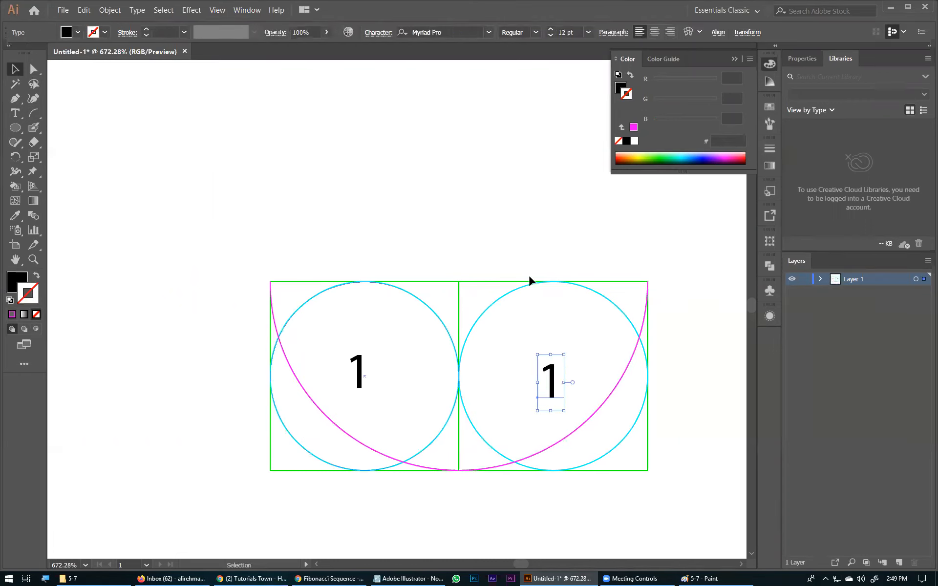
# Duplicate the second square unit with its circle, arc and number directly above itself.
pyautogui.moveTo(664, 251); pyautogui.dragTo(543, 469)
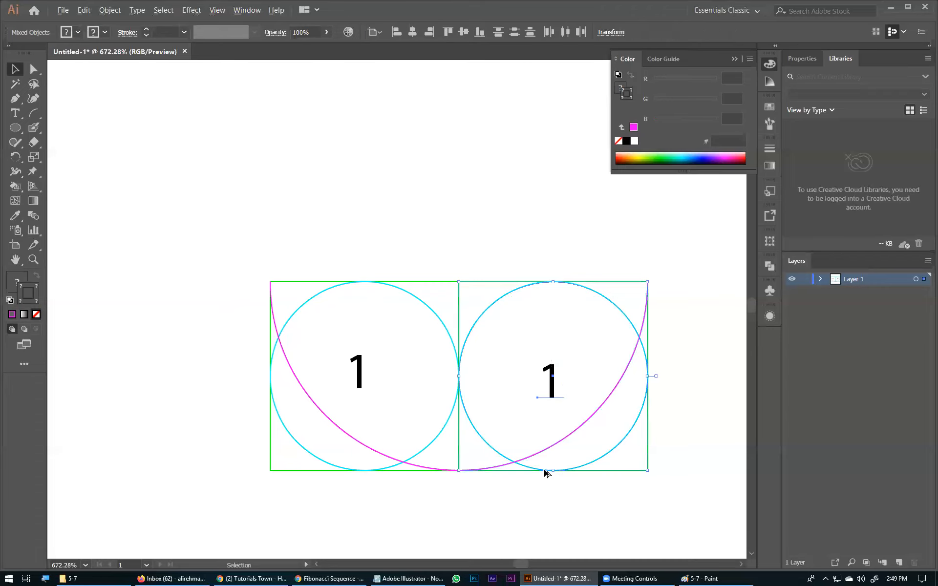
pyautogui.moveTo(538, 278); pyautogui.dragTo(569, 298)
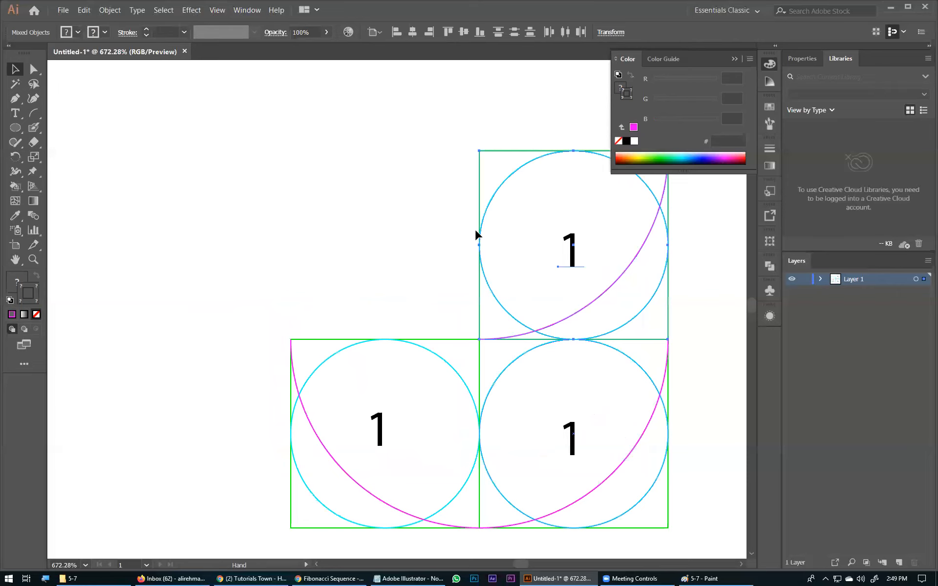
pyautogui.moveTo(475, 234); pyautogui.dragTo(481, 286)
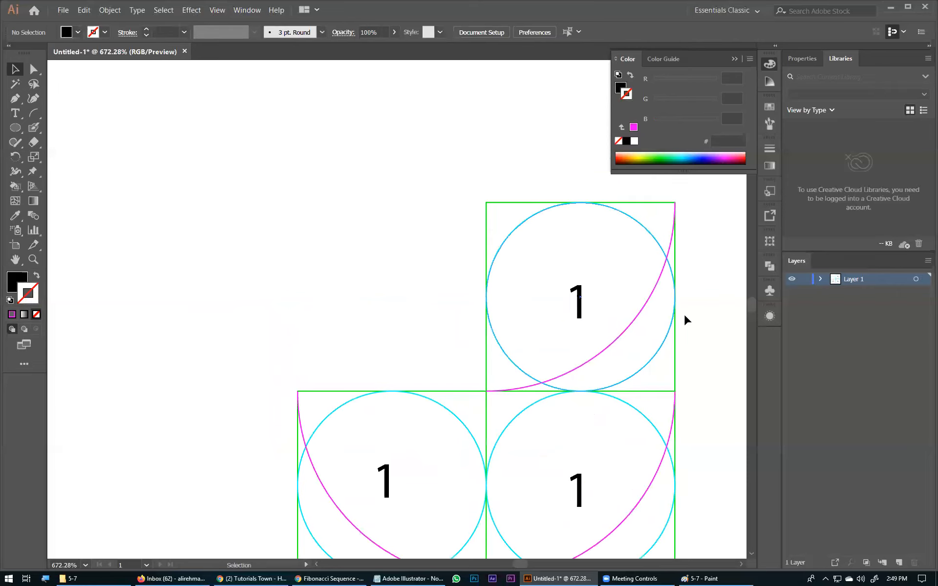
# Rotate the upper copy's square, circle and arc 90° counterclockwise, leaving its number out of the rotation.
pyautogui.click(604, 322)
pyautogui.click(674, 208)
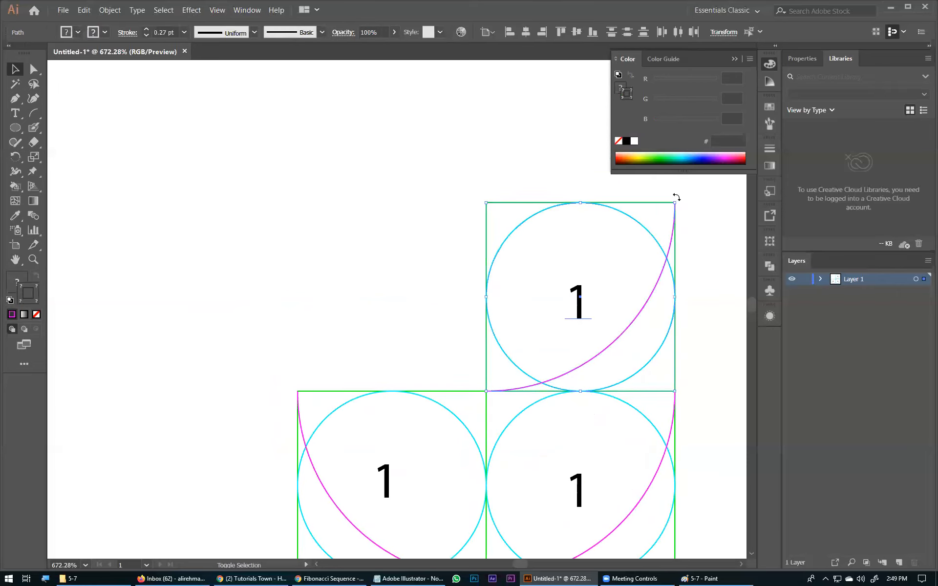
pyautogui.moveTo(534, 202); pyautogui.dragTo(450, 462)
pyautogui.scroll(-3, 429, 391)
pyautogui.hscroll(1, 430, 391)
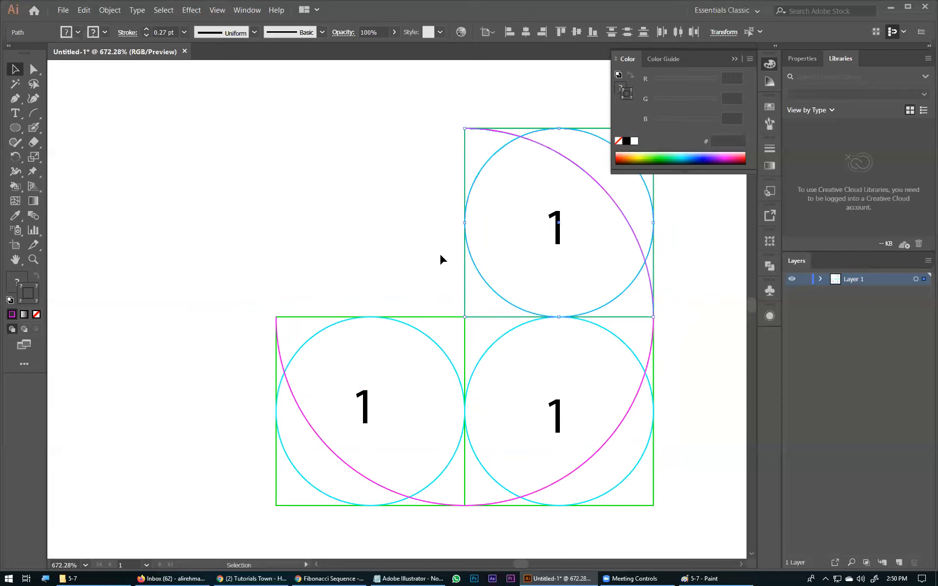
# Enlarge the upper square, circle and arc proportionally to 88 px and place them on top of the two lower squares.
pyautogui.moveTo(465, 223); pyautogui.dragTo(277, 269)
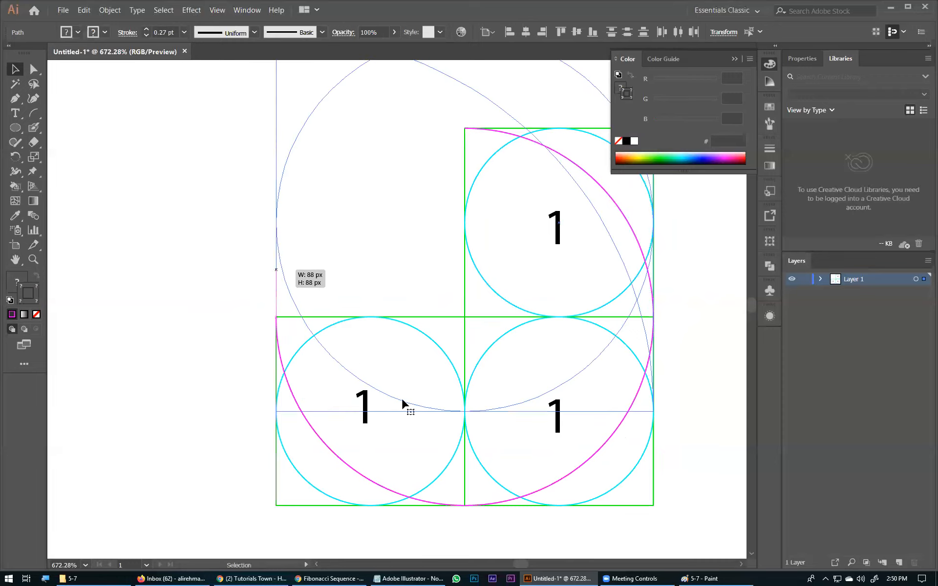
pyautogui.moveTo(392, 328); pyautogui.dragTo(372, 317)
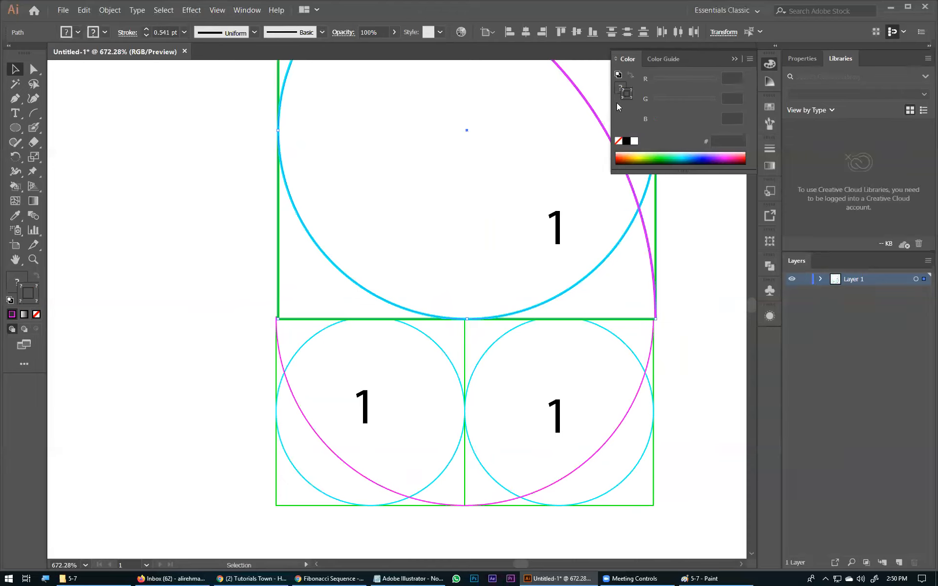
# Align the 88 px square, circle and arc exactly with the outer edges of the two squares below.
pyautogui.hotkey('shift', 'F8')
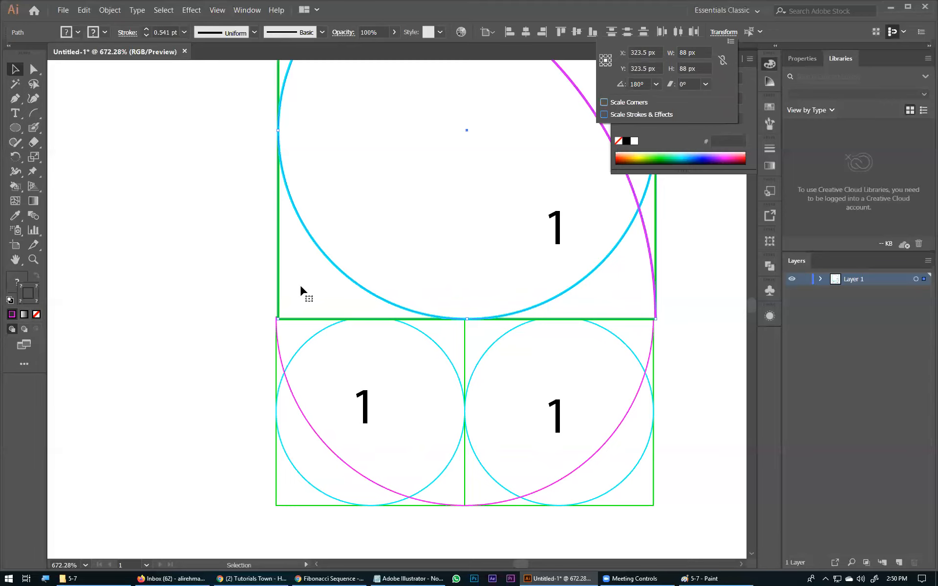
pyautogui.moveTo(380, 292); pyautogui.dragTo(683, 235)
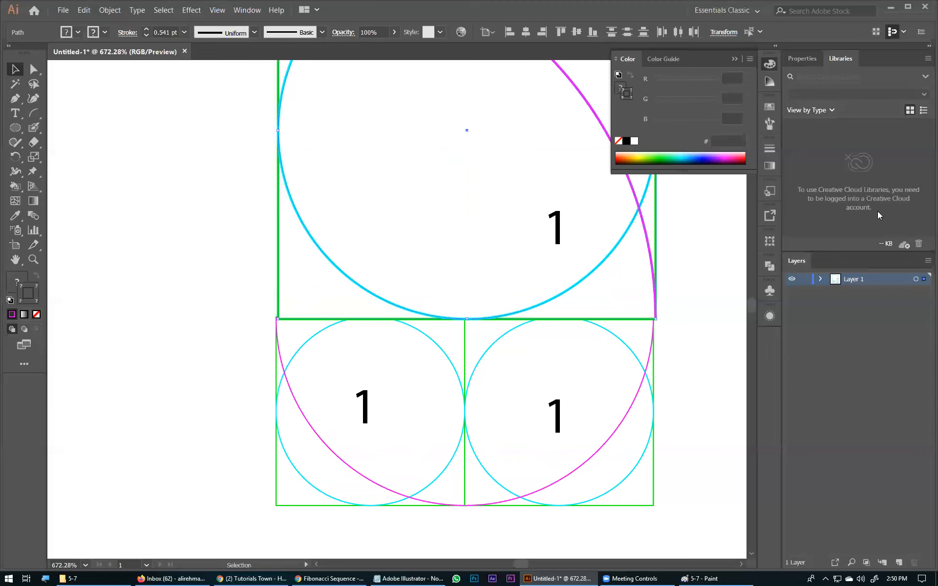
pyautogui.hotkey('ctrl', 'shift', 'a')
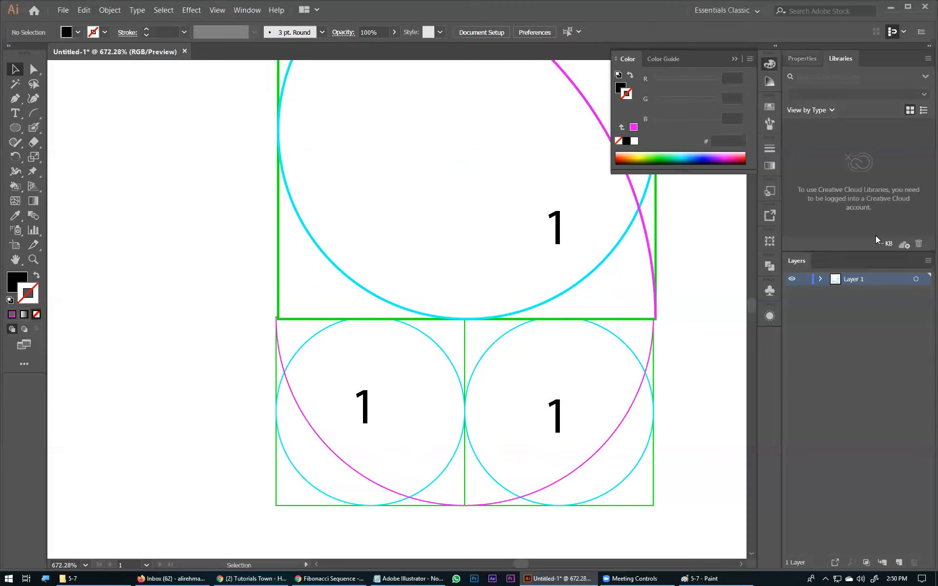
pyautogui.moveTo(635, 267); pyautogui.dragTo(601, 248)
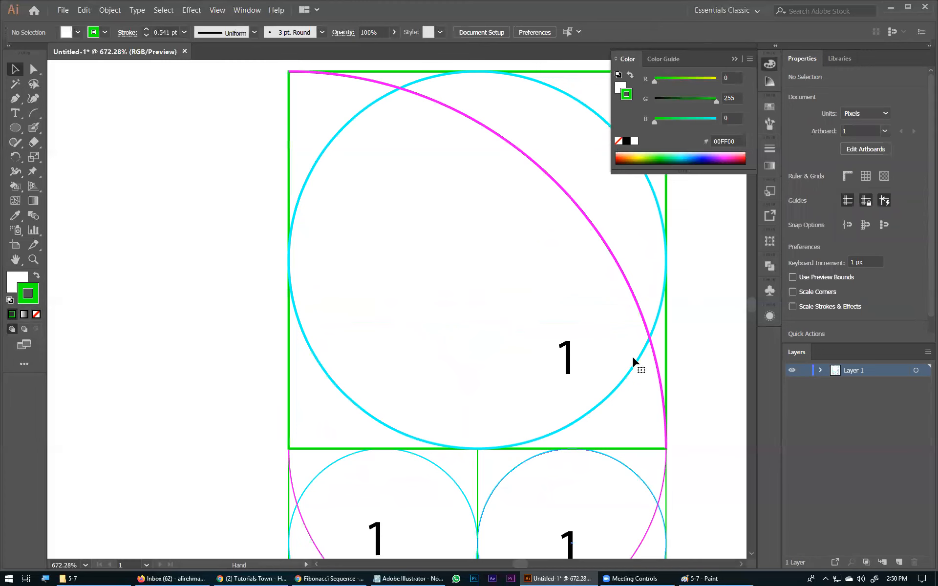
pyautogui.click(634, 360)
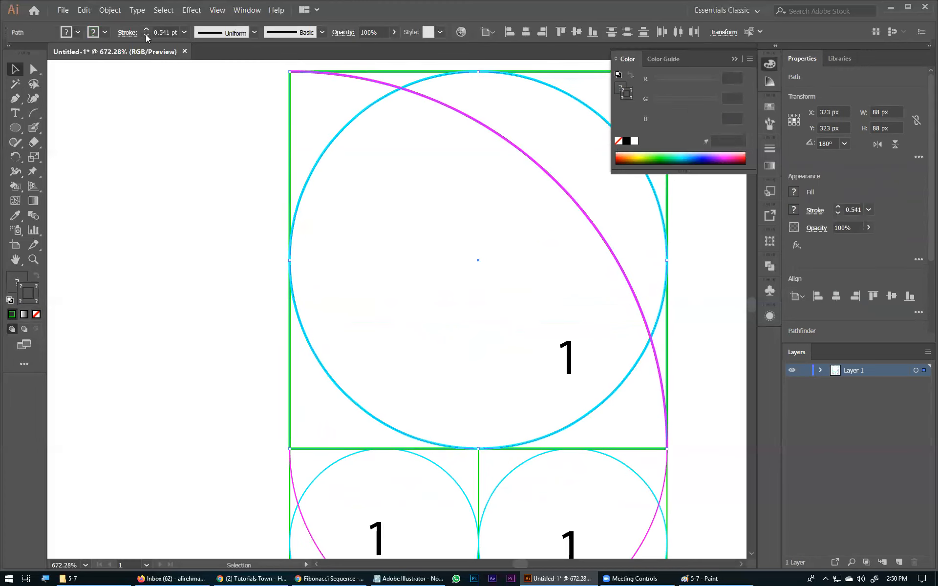
pyautogui.click(164, 32)
pyautogui.write('0')
pyautogui.press('Return')
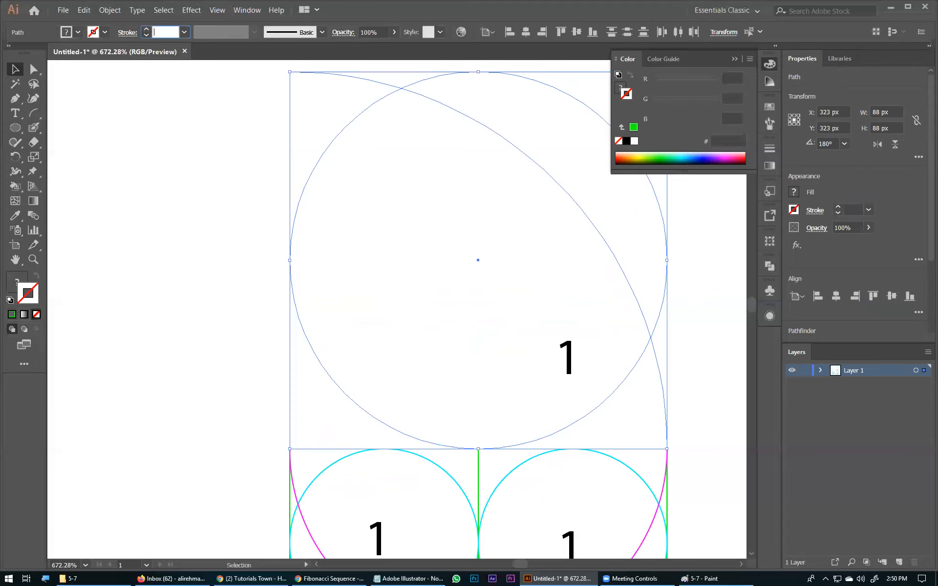
pyautogui.write('0.5')
pyautogui.press('Return')
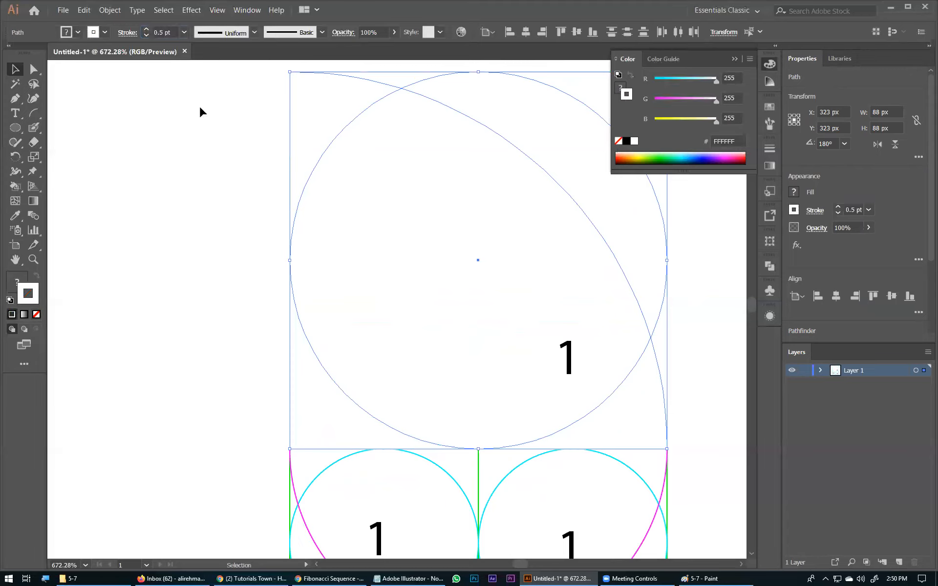
pyautogui.hotkey('ctrl', 'z')
pyautogui.hotkey('ctrl', 'z')
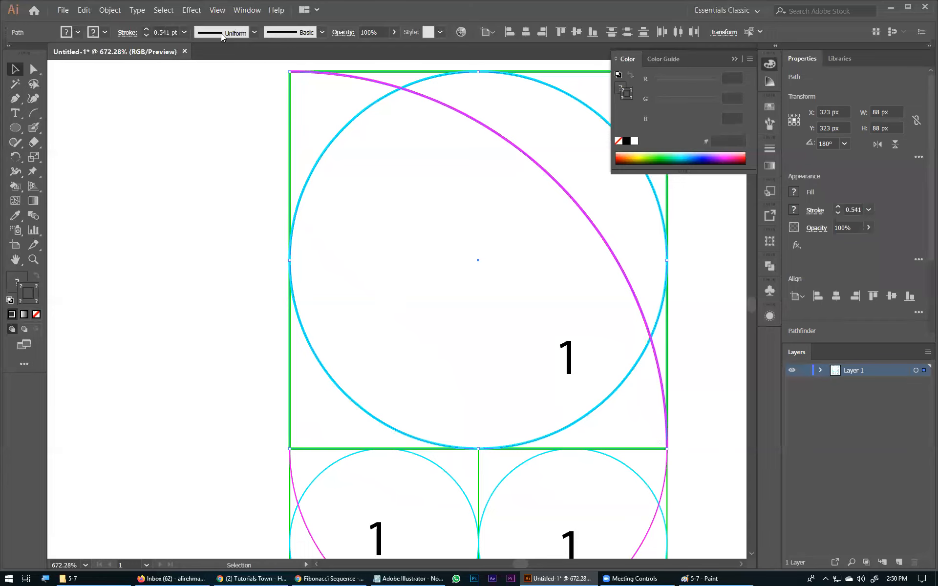
# Set the stroke weight to 0.5 pt for the large square, circle and arc and for both lower units.
pyautogui.press('BackSpace')
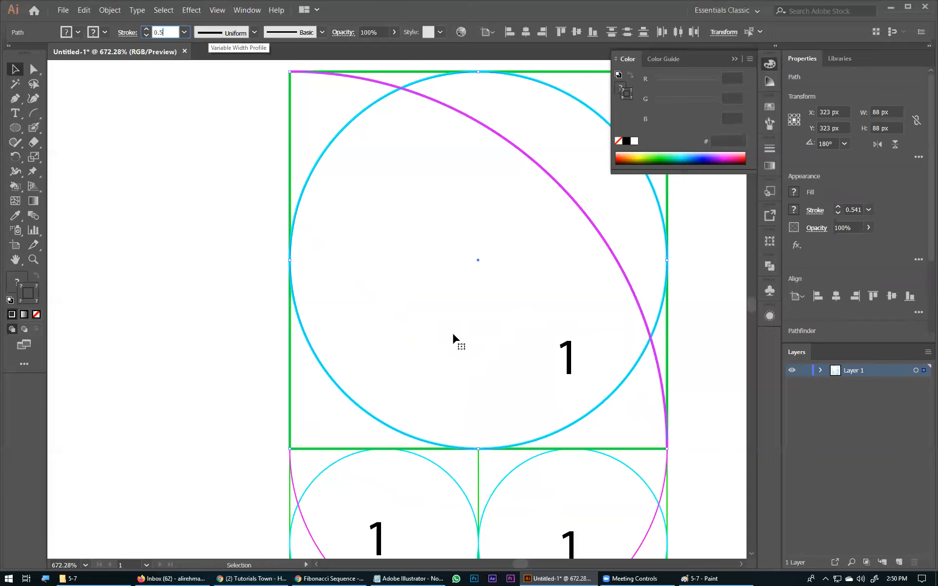
pyautogui.press('Return')
pyautogui.scroll(-2, 548, 432)
pyautogui.moveTo(299, 443); pyautogui.dragTo(694, 430)
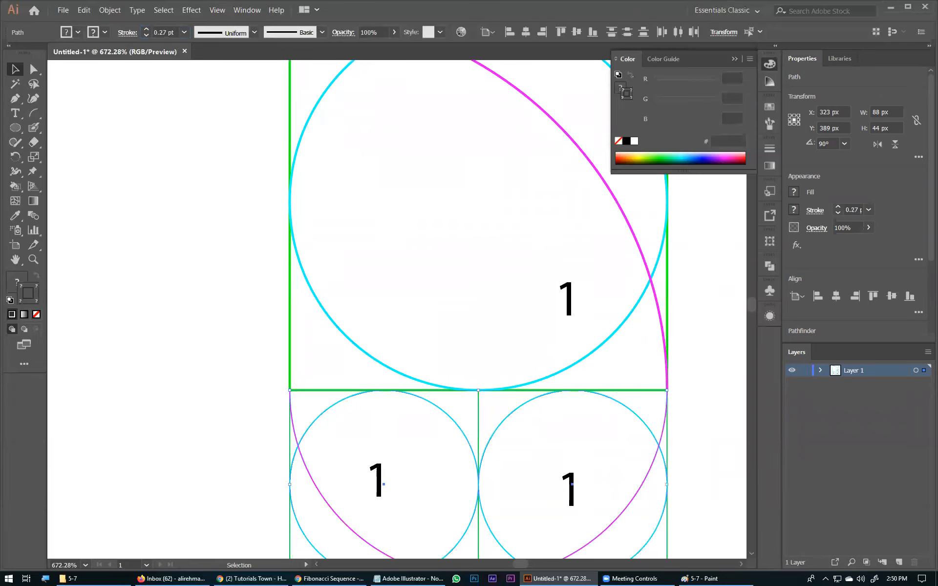
pyautogui.write('0.5')
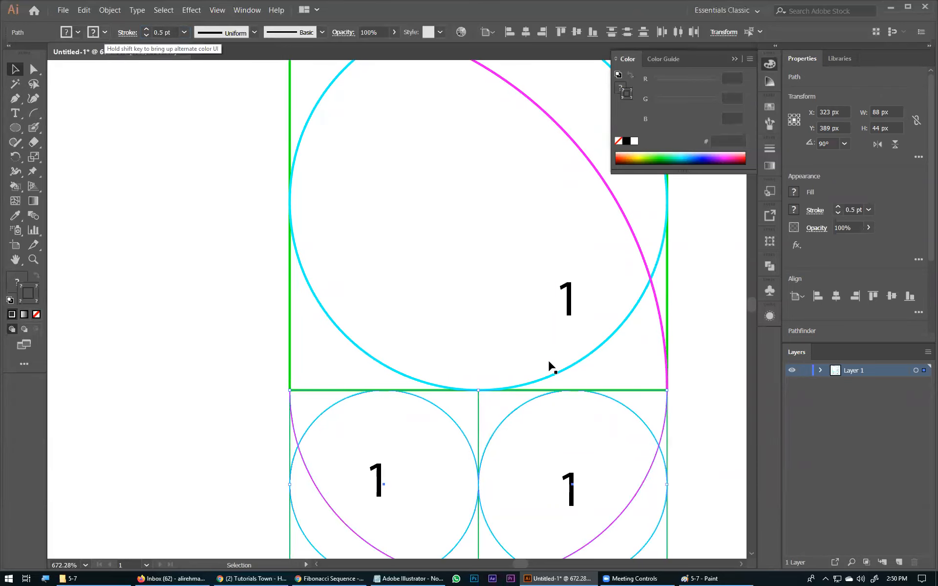
pyautogui.press('Return')
# Examine in outline view how the large square and arc meet the lower units at their shared corner.
pyautogui.moveTo(696, 359); pyautogui.dragTo(641, 413)
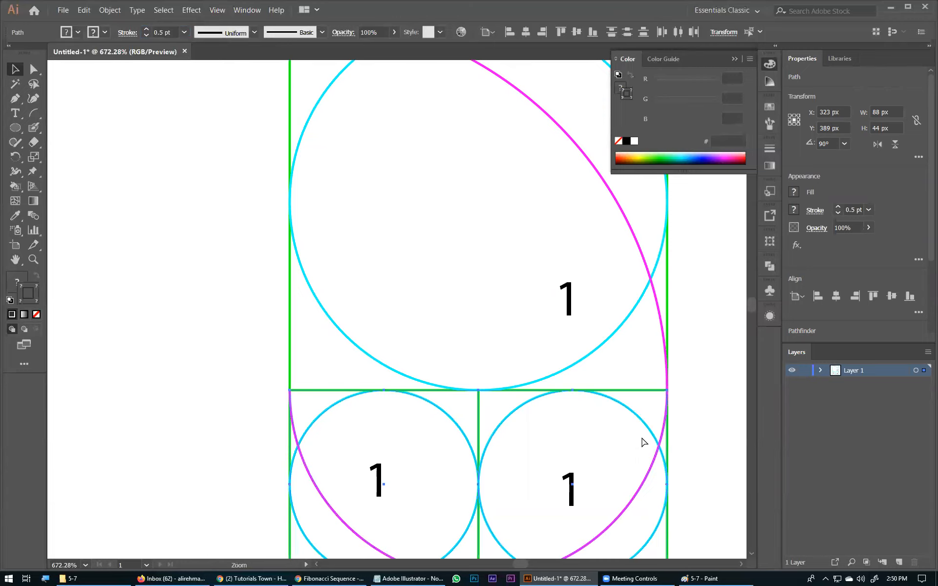
pyautogui.hotkey('ctrl', 'y')
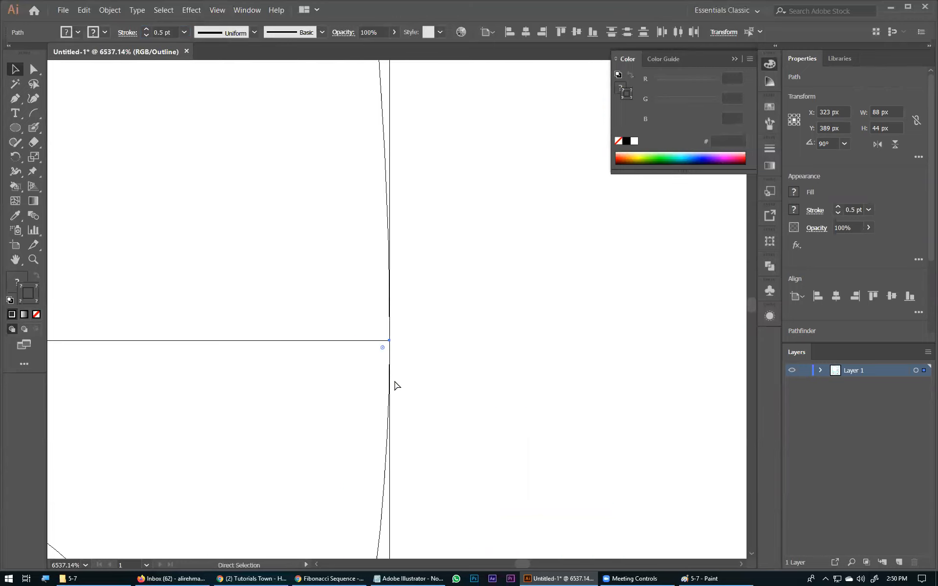
pyautogui.hotkey('ctrl', 'y')
pyautogui.scroll(-5, 395, 385)
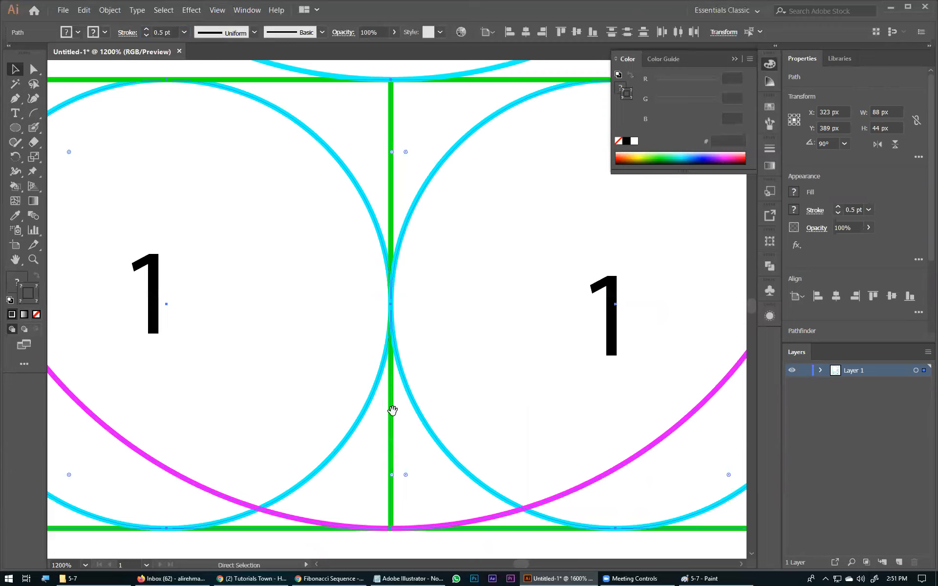
pyautogui.scroll(-3, 391, 408)
# Move the upper number to the middle of the large circle and change it to 2.
pyautogui.moveTo(465, 326); pyautogui.dragTo(432, 294)
pyautogui.doubleClick(429, 295)
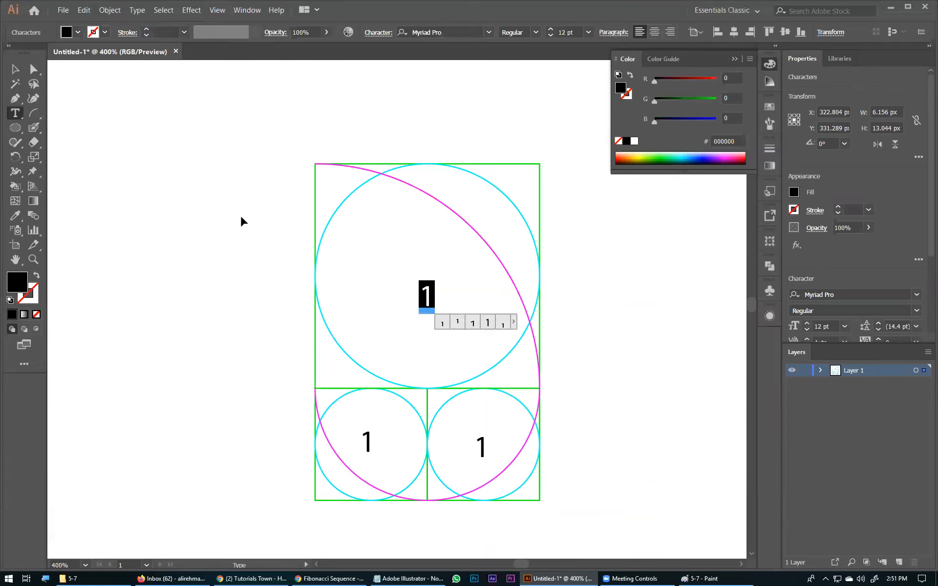
pyautogui.write('2')
pyautogui.press('Escape')
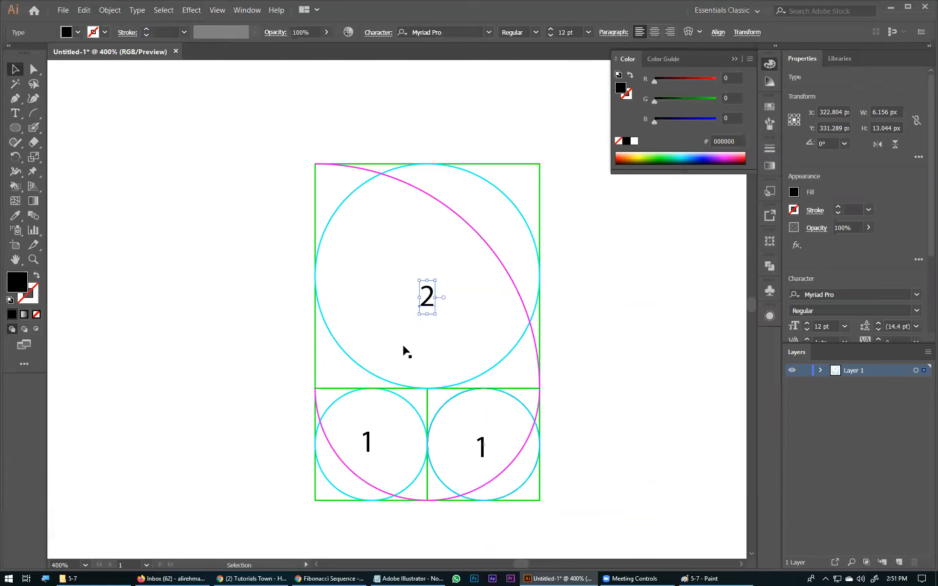
pyautogui.click(366, 442)
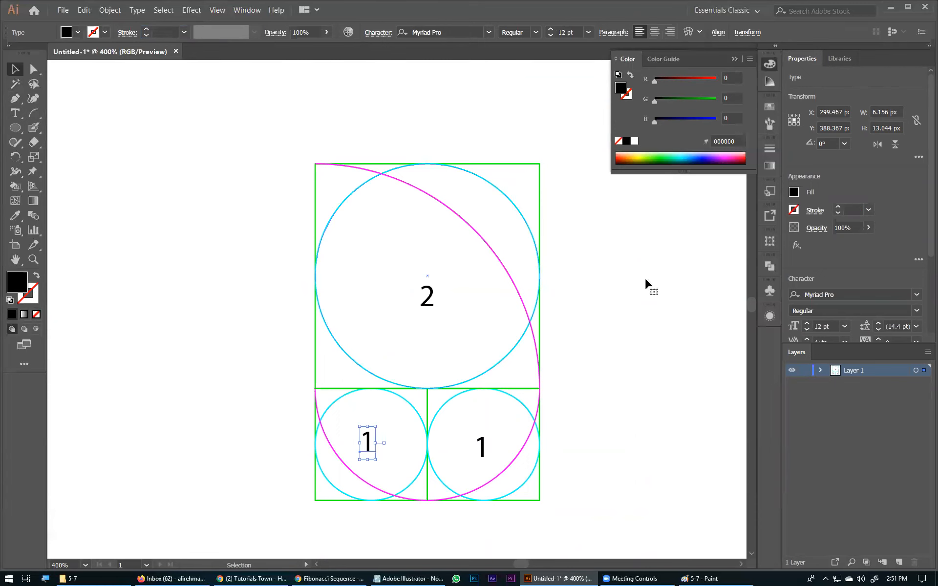
# Duplicate the large square with its circle, arc and number 2 directly to its left.
pyautogui.hscroll(-3, 645, 283)
pyautogui.click(582, 318)
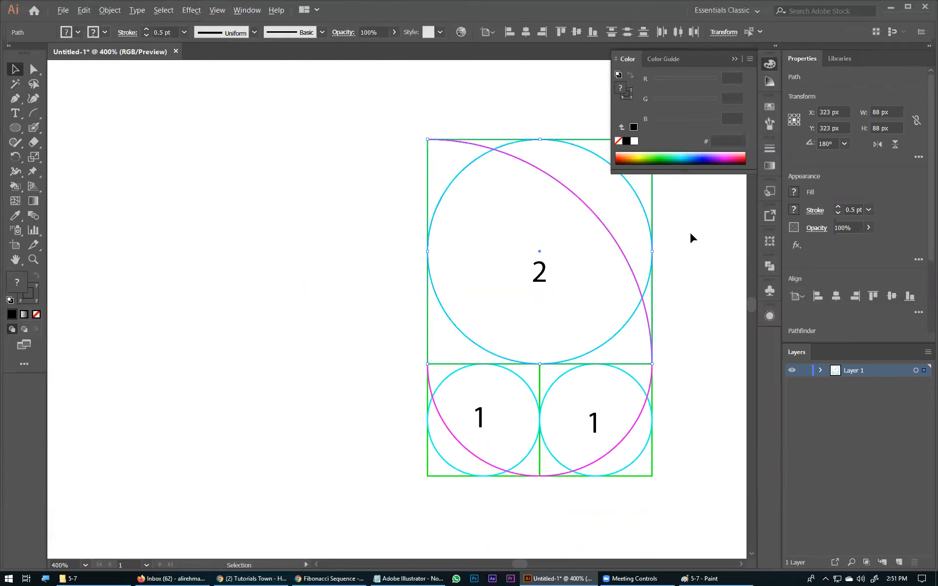
pyautogui.keyDown('shift'); pyautogui.click(639, 280); pyautogui.keyUp('shift')
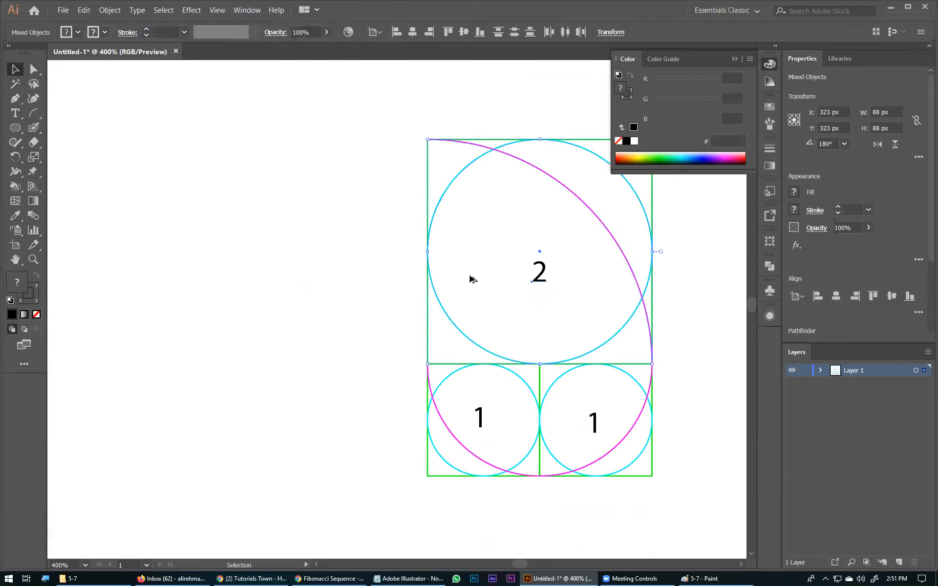
pyautogui.moveTo(403, 282); pyautogui.dragTo(312, 290)
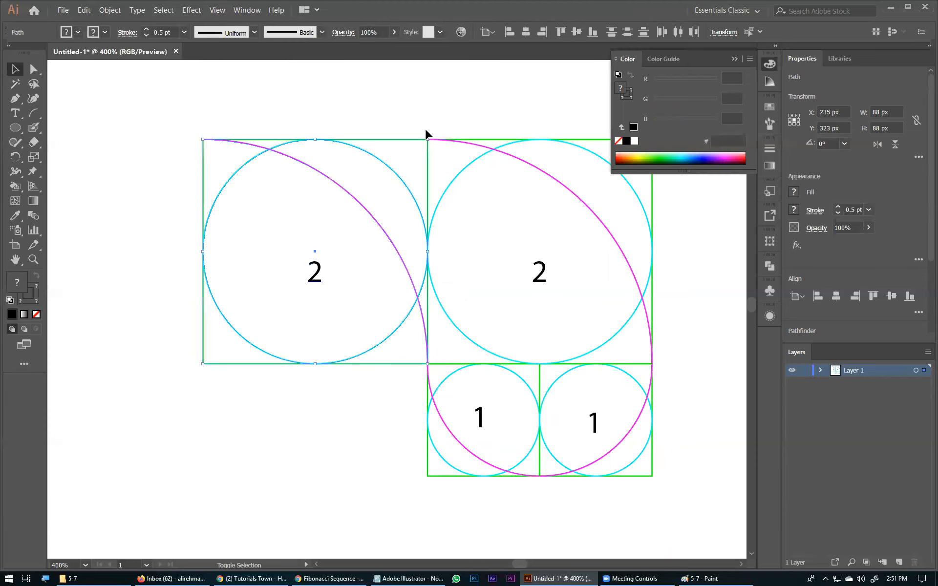
# Rotate the left copy's square, circle and arc 90° counterclockwise and enlarge them proportionally to 132 px, reaching the small squares' lower edge.
pyautogui.moveTo(428, 130)
pyautogui.mouseDown()
pyautogui.moveTo(304, 141)
pyautogui.moveTo(235, 184)
pyautogui.moveTo(253, 438)
pyautogui.moveTo(378, 376)
pyautogui.mouseUp()
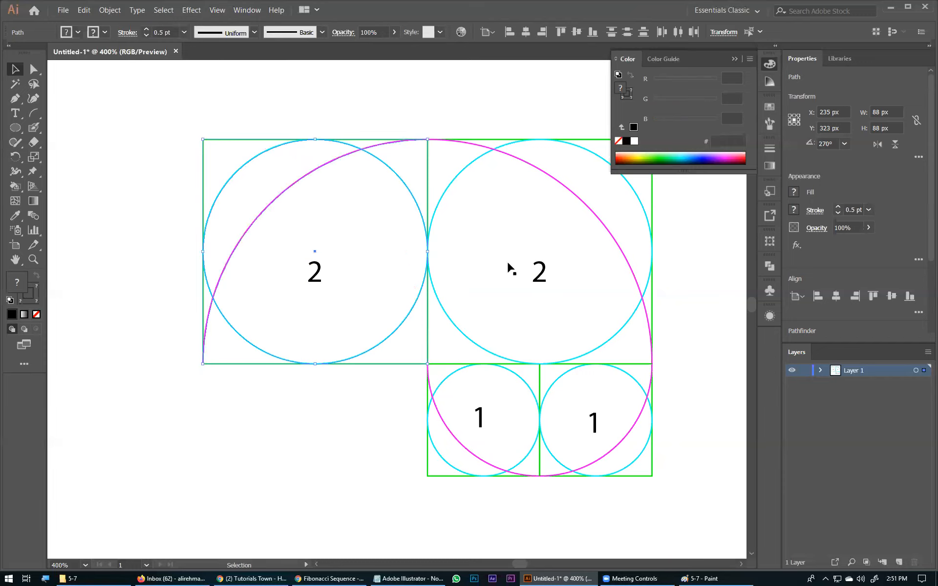
pyautogui.moveTo(317, 364); pyautogui.dragTo(554, 219)
pyautogui.moveTo(240, 335); pyautogui.dragTo(499, 266)
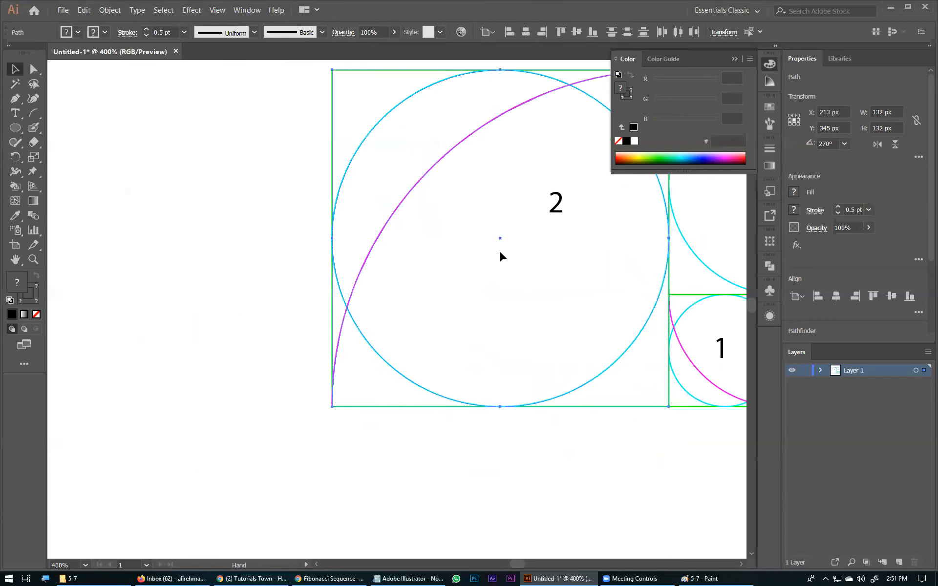
# Move the copied number to the middle of the 132 px circle and change it to 3.
pyautogui.press('t')
pyautogui.click(492, 255)
pyautogui.write('2')
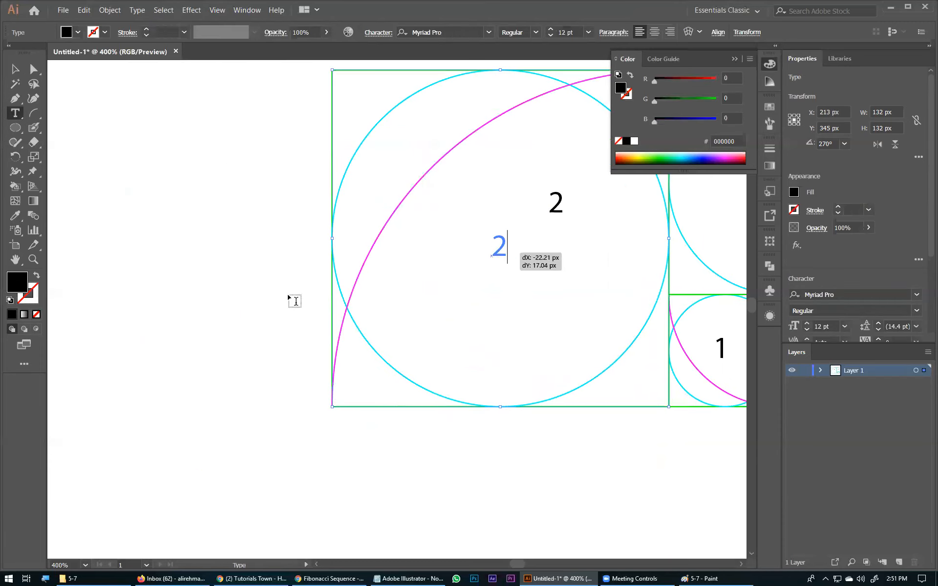
pyautogui.hotkey('ctrl', 'a')
pyautogui.write('3')
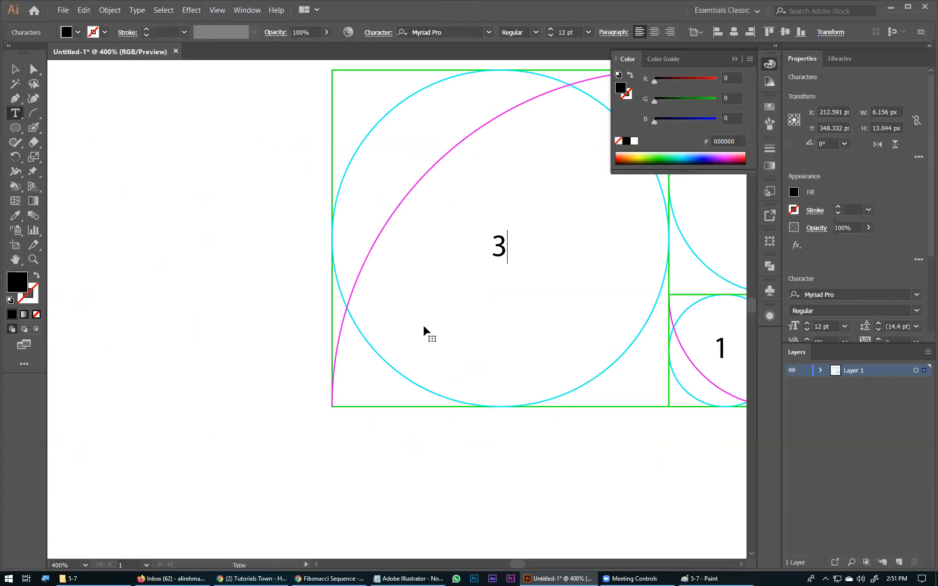
pyautogui.press('Escape')
# Duplicate the 132 px square with its circle, arc and number 3 directly below itself.
pyautogui.click(491, 356)
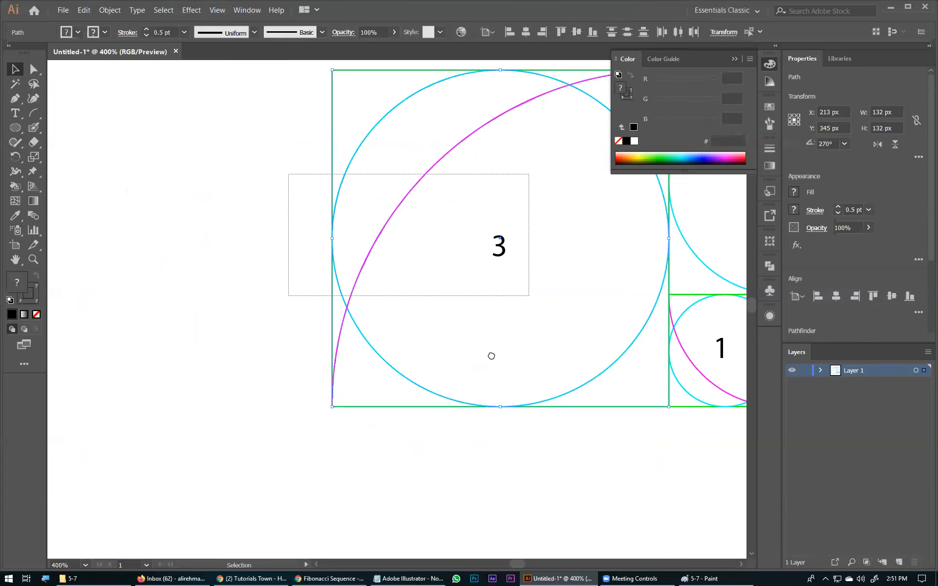
pyautogui.keyDown('shift'); pyautogui.click(420, 220); pyautogui.keyUp('shift')
pyautogui.scroll(-3, 420, 219)
pyautogui.hscroll(2, 421, 220)
pyautogui.moveTo(474, 161); pyautogui.dragTo(388, 445)
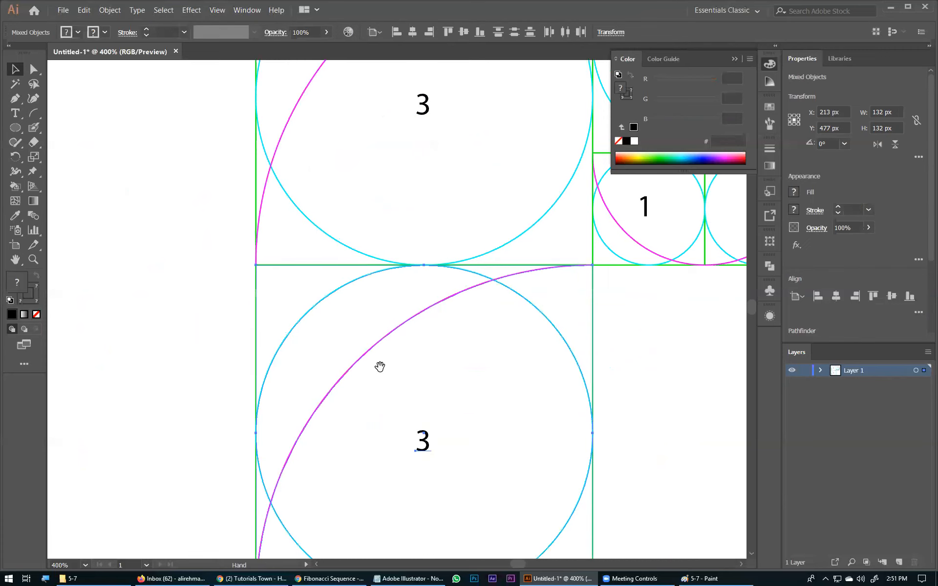
# Rotate the lower copy's square, circle and arc 90° counterclockwise and enlarge them proportionally to 220 px, spanning the full width above.
pyautogui.scroll(-5, 403, 301)
pyautogui.hscroll(1, 404, 300)
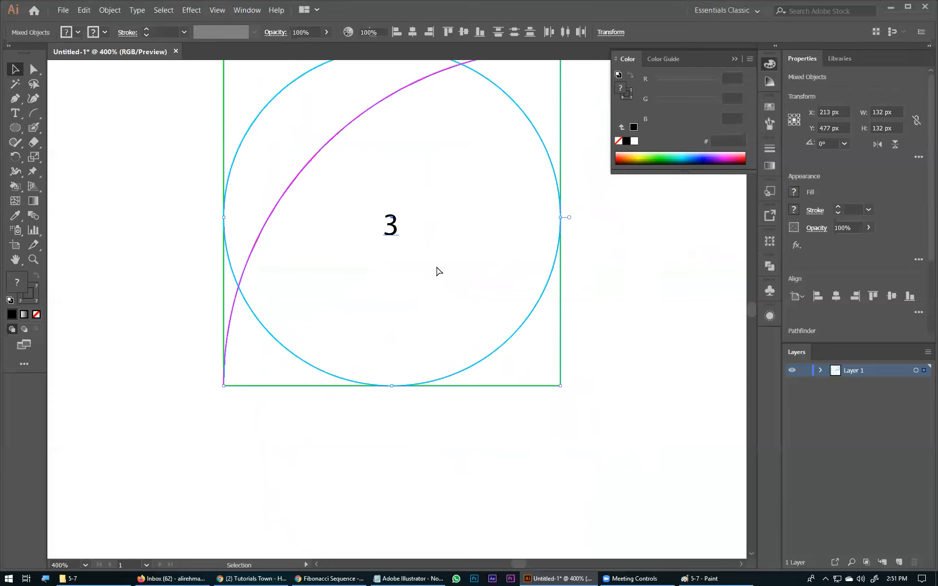
pyautogui.hotkey('ctrl', '-')
pyautogui.hotkey('ctrl', '-')
pyautogui.hotkey('ctrl', '-')
pyautogui.moveTo(462, 373); pyautogui.dragTo(545, 308)
pyautogui.moveTo(474, 298); pyautogui.dragTo(462, 348)
# Move the copied number to the middle of the 220 px circle and change it to 5.
pyautogui.moveTo(463, 299); pyautogui.dragTo(445, 352)
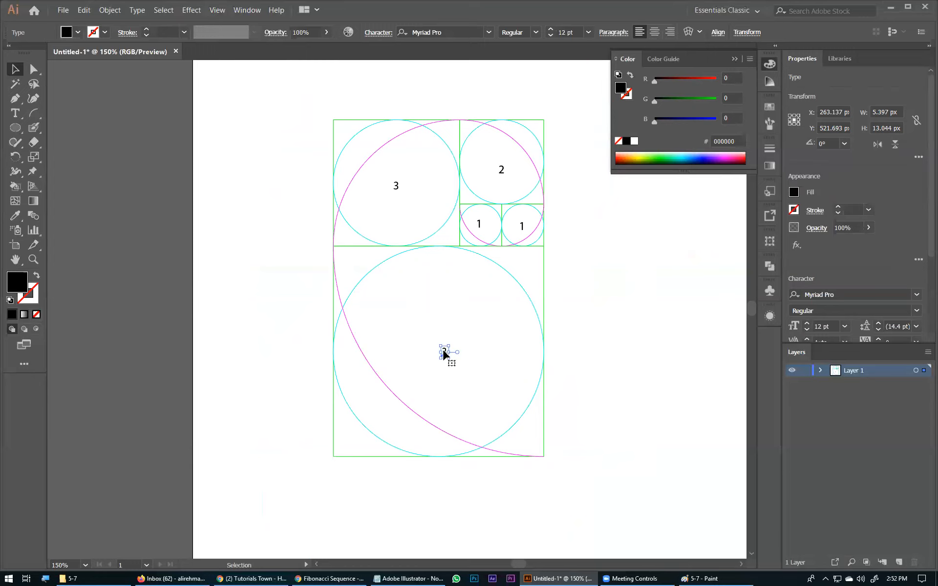
pyautogui.press('Return')
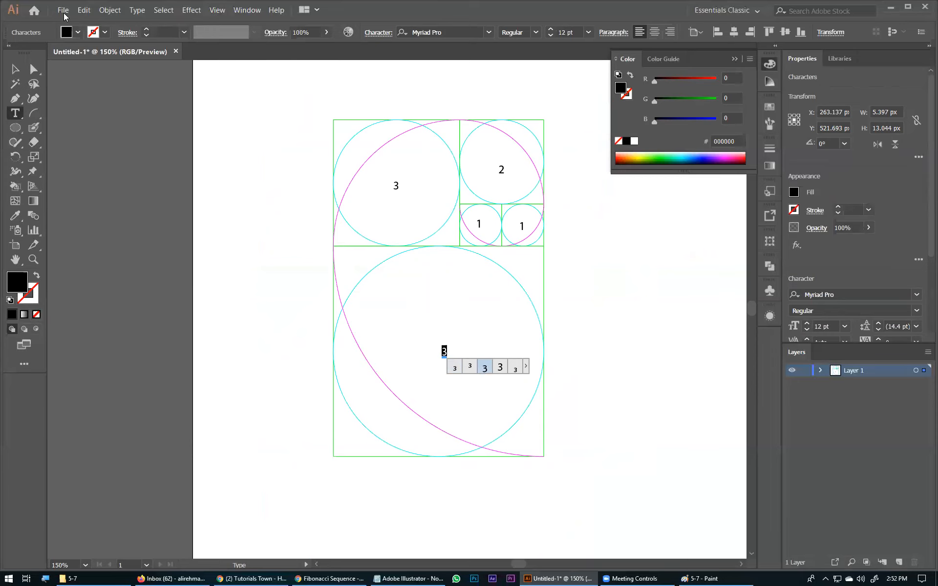
pyautogui.write('5')
pyautogui.press('Escape')
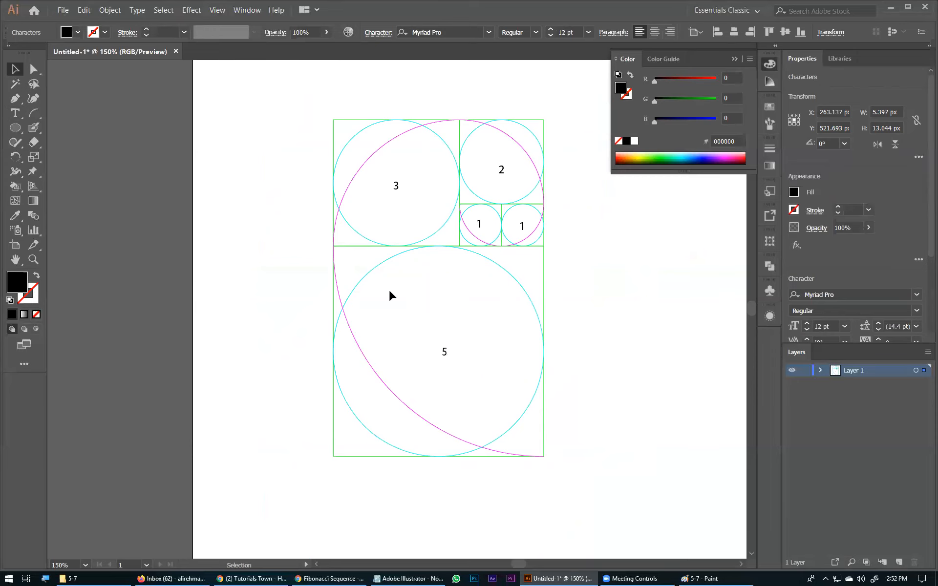
# Duplicate the 220 px square, circle and arc to the right, leaving out the number 5.
pyautogui.hscroll(5, 392, 295)
pyautogui.scroll(-1, 391, 295)
pyautogui.click(284, 415)
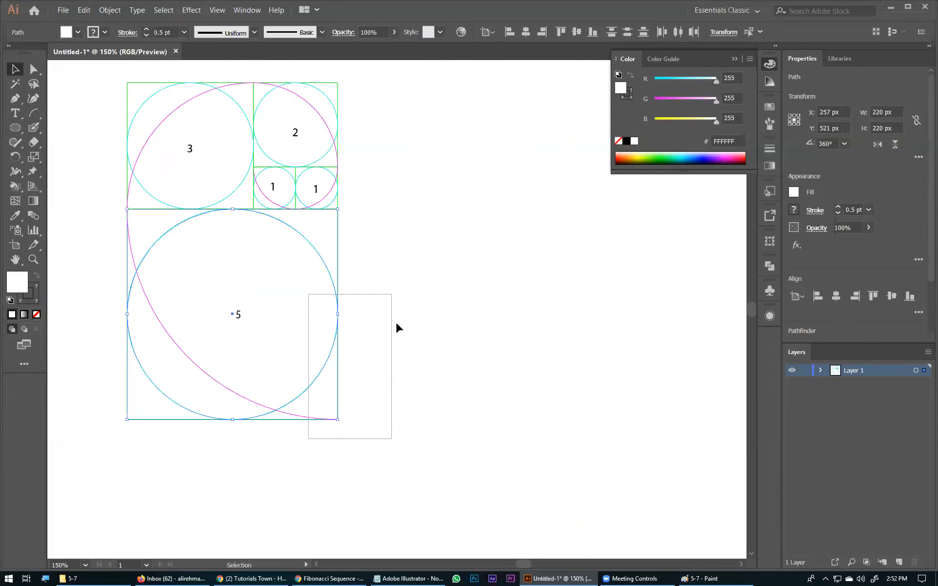
pyautogui.click(398, 320)
pyautogui.click(282, 409)
pyautogui.keyDown('shift'); pyautogui.click(274, 411); pyautogui.keyUp('shift')
pyautogui.moveTo(274, 410)
pyautogui.mouseDown()
pyautogui.moveTo(483, 410)
pyautogui.moveTo(570, 211)
pyautogui.moveTo(551, 204)
pyautogui.mouseUp()
# Rotate the right copy 90° counterclockwise and enlarge it proportionally to about 352 px, matching the full height of the existing squares.
pyautogui.moveTo(314, 215); pyautogui.dragTo(465, 222)
pyautogui.moveTo(422, 95); pyautogui.dragTo(421, 83)
pyautogui.moveTo(402, 332); pyautogui.dragTo(249, 358)
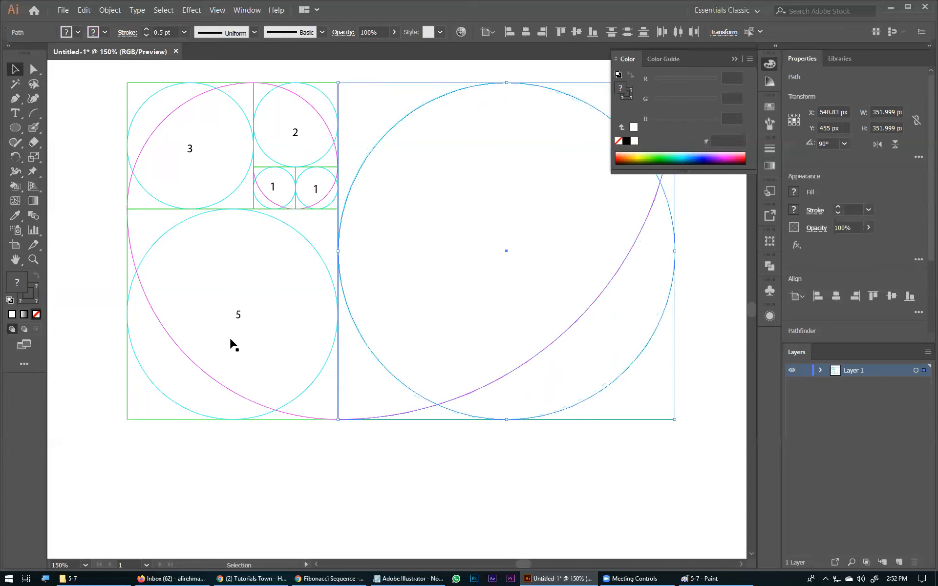
# Copy the number 5 to the middle of the 352 px circle and change the copy to 8.
pyautogui.click(232, 343)
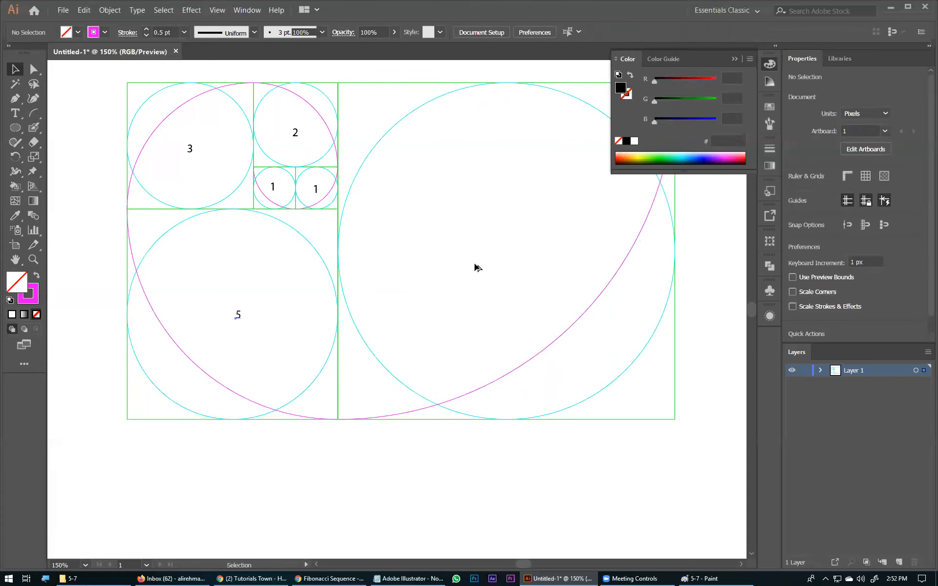
pyautogui.moveTo(474, 264); pyautogui.dragTo(497, 244)
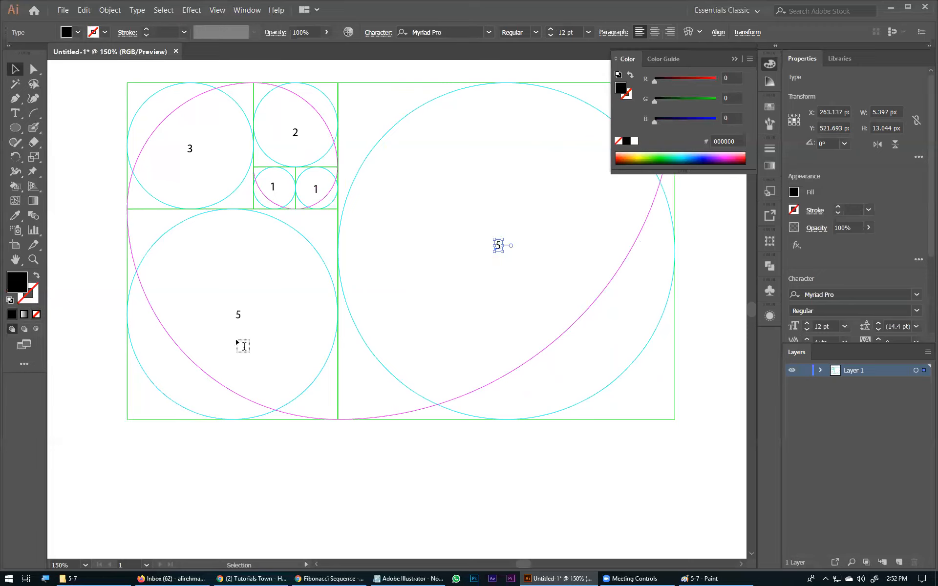
pyautogui.press('Return')
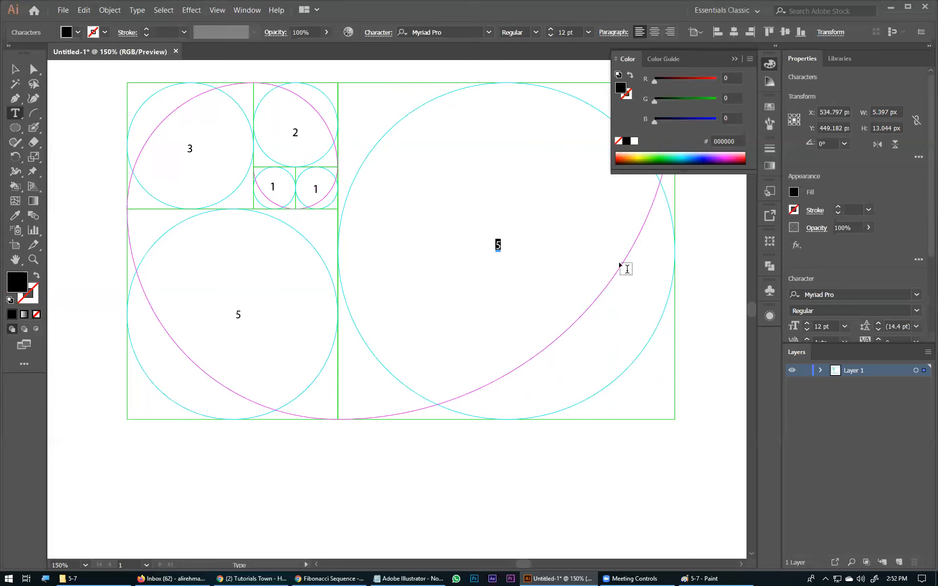
pyautogui.write('8')
pyautogui.click(16, 72)
# Duplicate the 352 px square, circle, arc and number 8 directly above the original, and rotate the copy 90° counterclockwise.
pyautogui.scroll(-3, 227, 214)
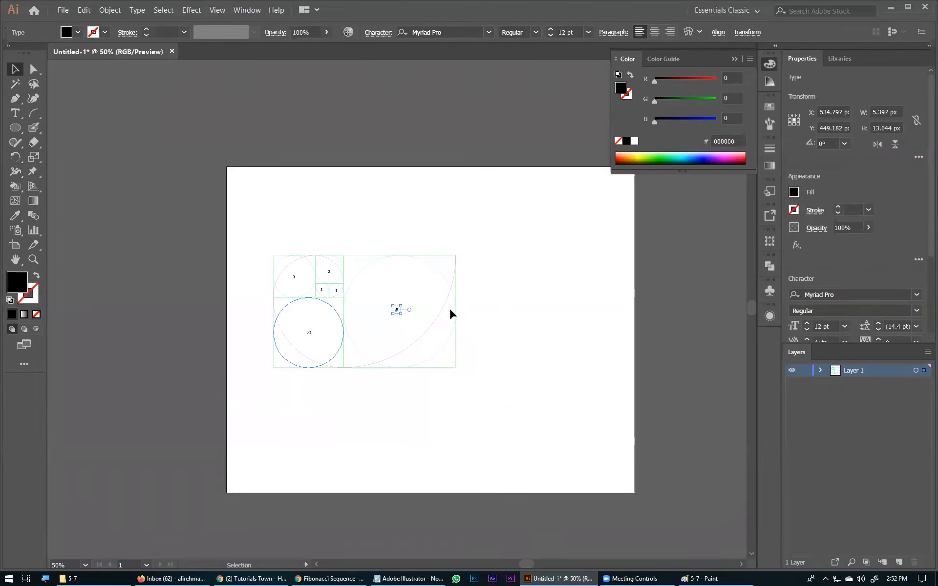
pyautogui.keyDown('shift'); pyautogui.click(391, 366); pyautogui.keyUp('shift')
pyautogui.moveTo(390, 255); pyautogui.dragTo(405, 192)
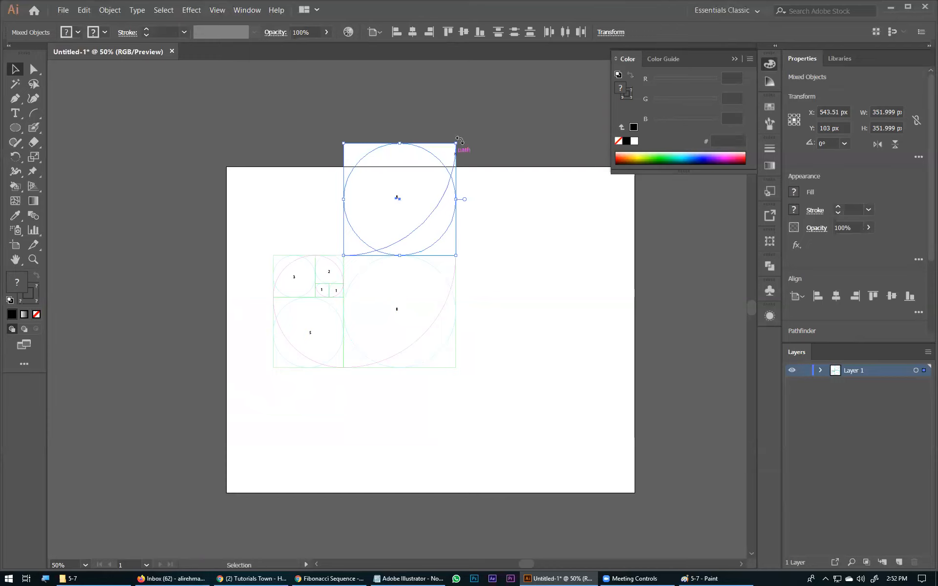
pyautogui.moveTo(352, 144); pyautogui.dragTo(368, 237)
# Rotate only the copied number 8 in the upper circle to a 45° diagonal, leaving the circle in place.
pyautogui.click(399, 200)
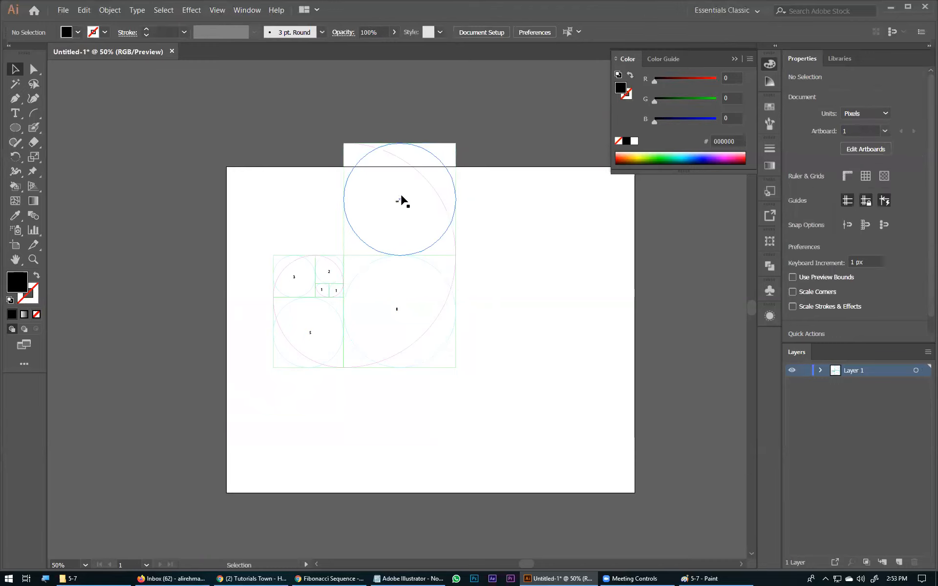
pyautogui.click(401, 200)
pyautogui.hotkey('ctrl', 'h')
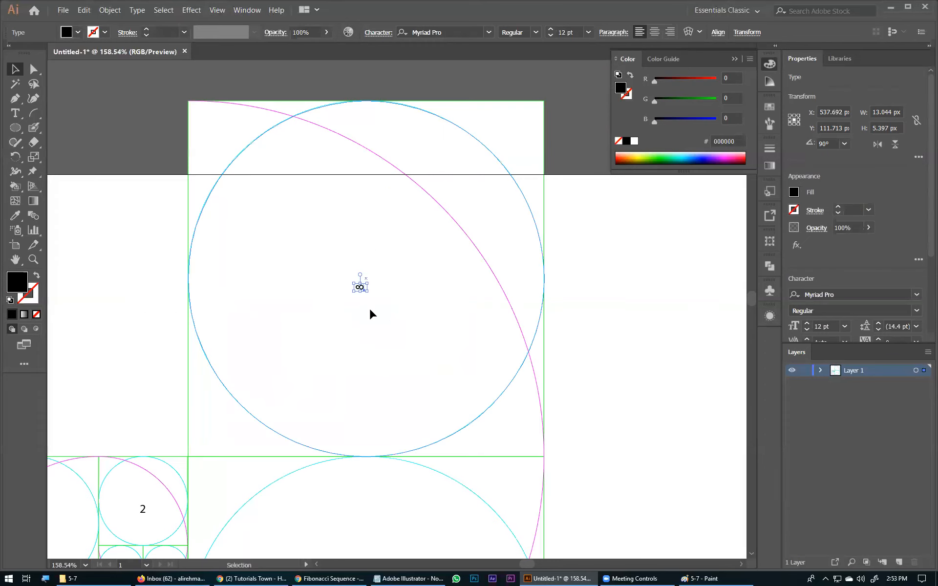
pyautogui.keyDown('shift'); pyautogui.click(362, 314); pyautogui.keyUp('shift')
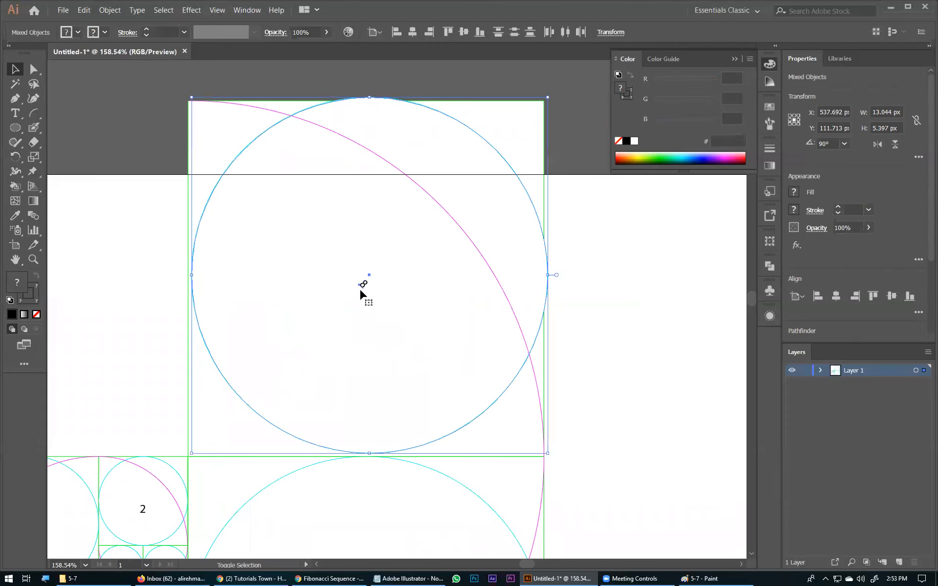
pyautogui.moveTo(359, 288); pyautogui.dragTo(356, 292)
pyautogui.click(357, 337)
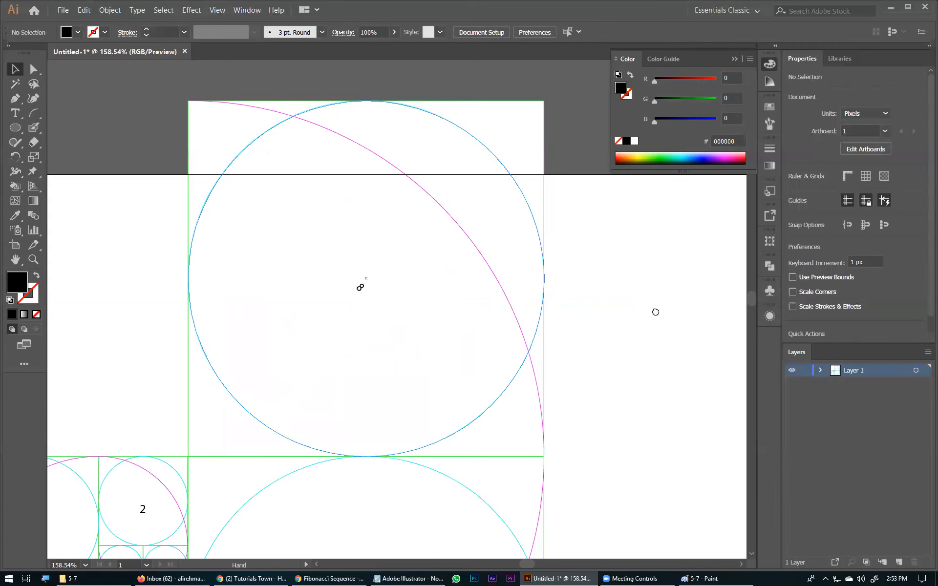
# Enlarge the upper square, circle and arc proportionally to about 572.5 px, spanning the full width of the squares below.
pyautogui.moveTo(217, 276); pyautogui.dragTo(376, 254)
pyautogui.click(377, 254)
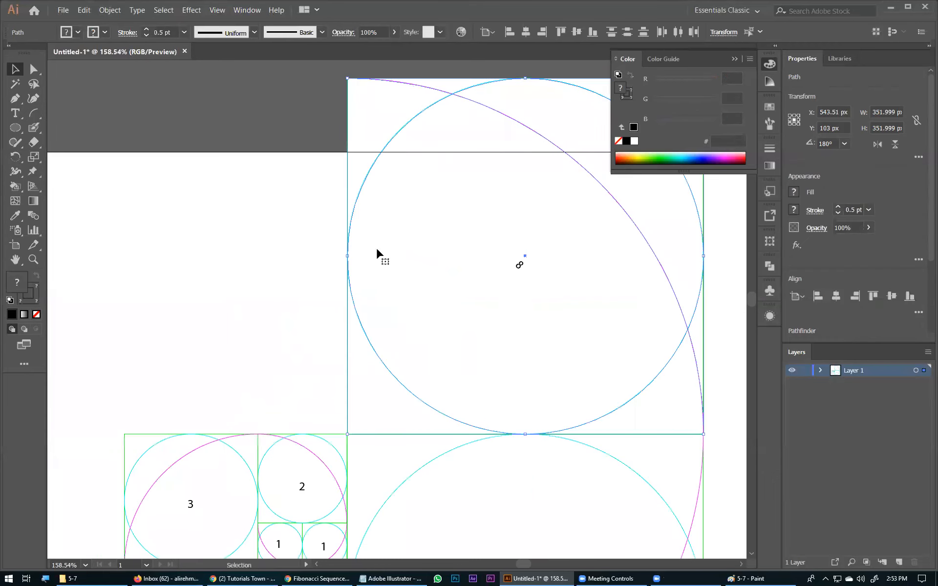
pyautogui.moveTo(170, 320); pyautogui.dragTo(124, 344)
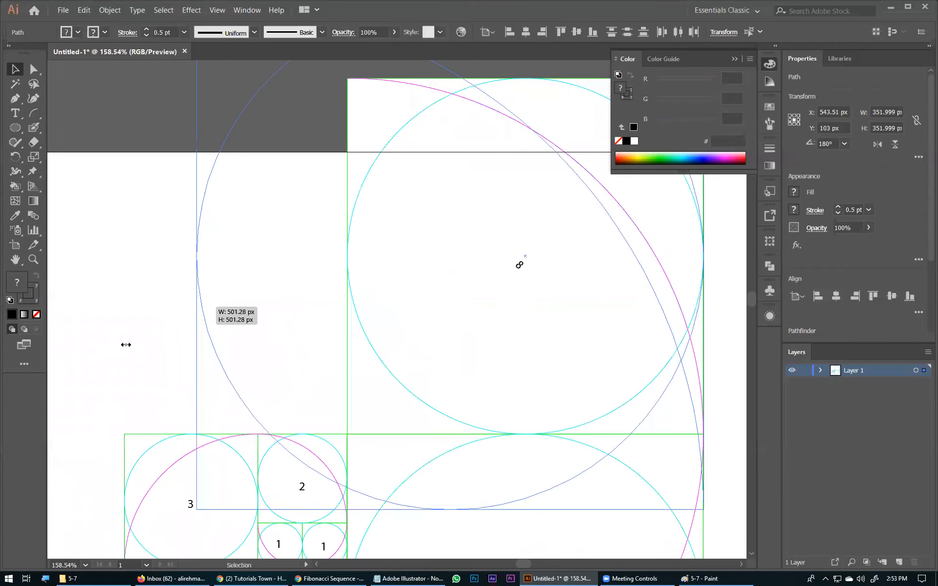
# Move the enlarged square, circle and arc down so their lower edge sits flush on the squares below.
pyautogui.moveTo(425, 388); pyautogui.dragTo(432, 332)
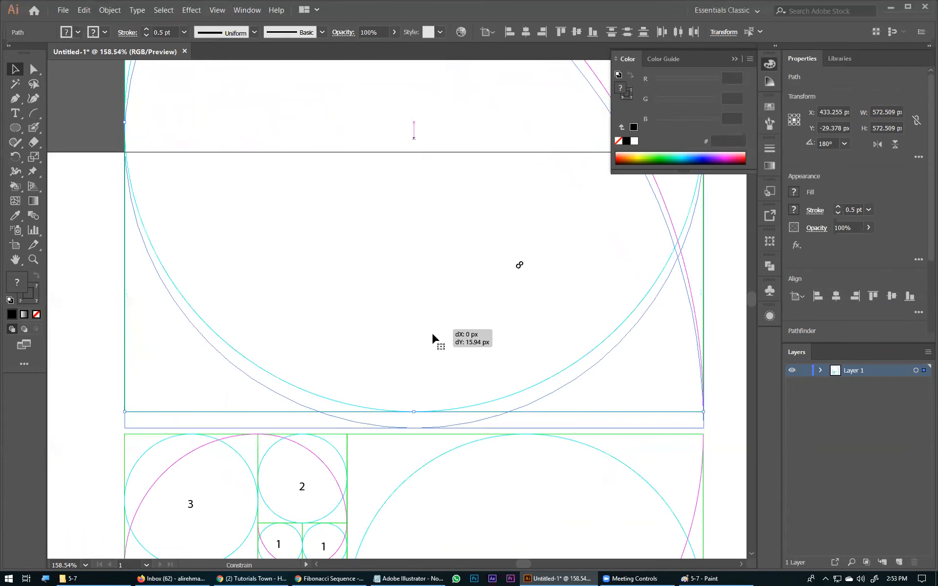
pyautogui.doubleClick(431, 332)
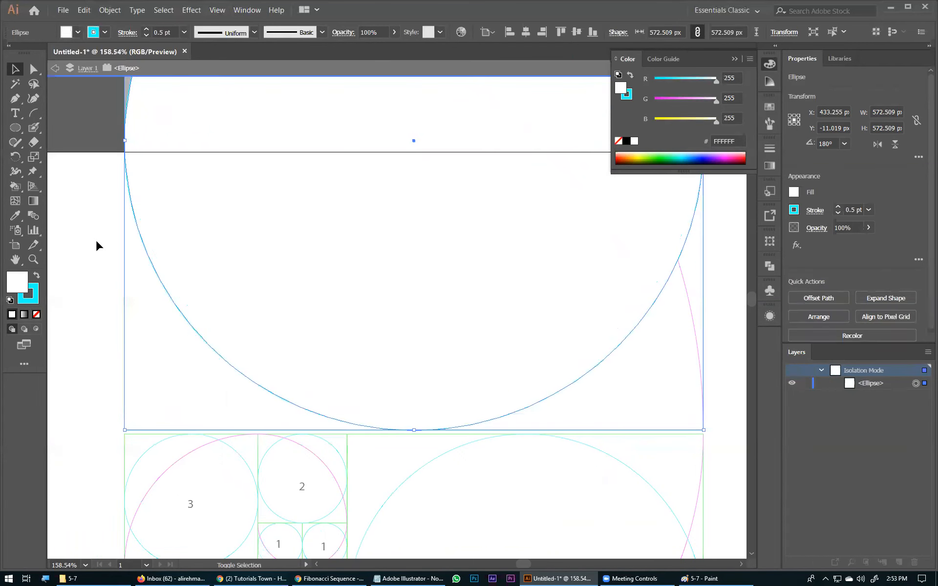
pyautogui.doubleClick(677, 346)
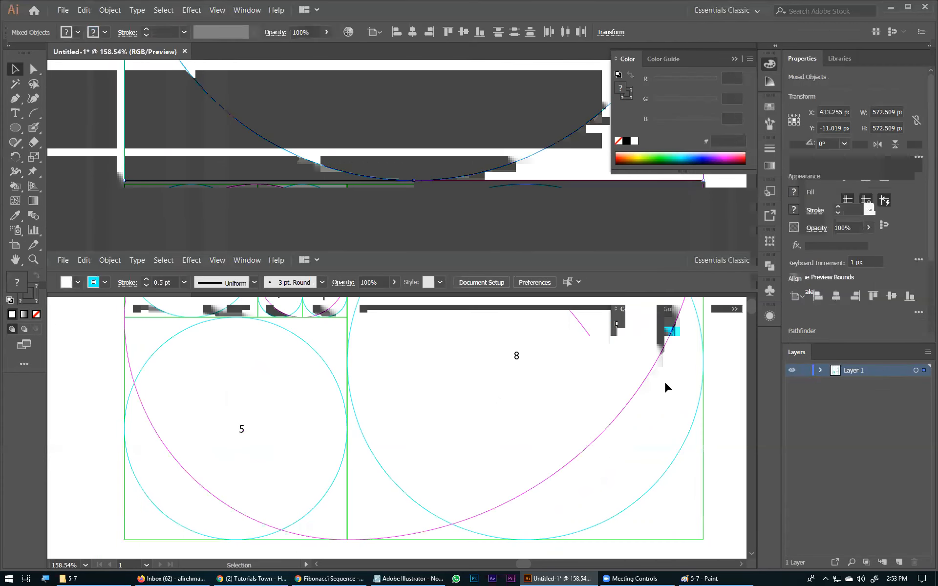
pyautogui.hotkey('ctrl', '-')
pyautogui.hotkey('ctrl', '-')
pyautogui.hotkey('ctrl', '-')
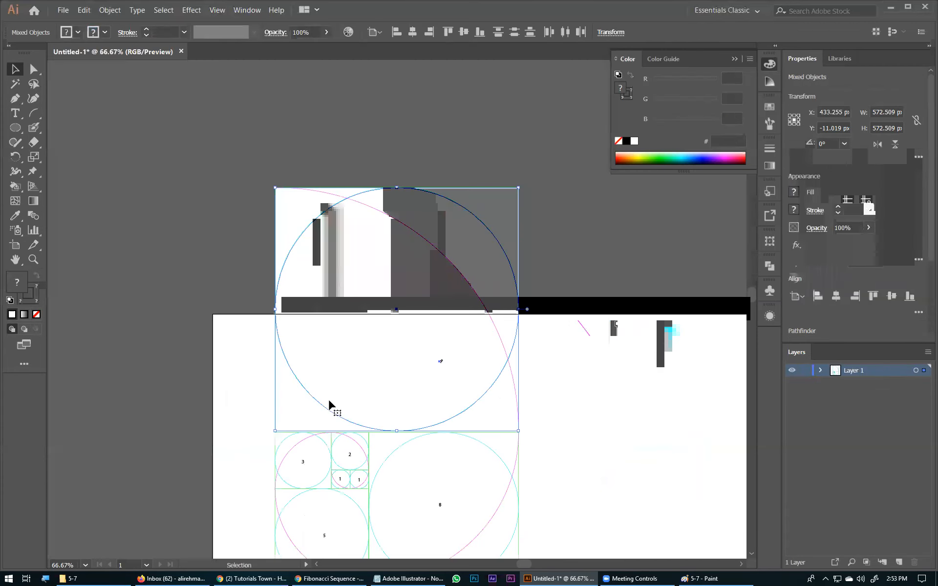
pyautogui.click(425, 391)
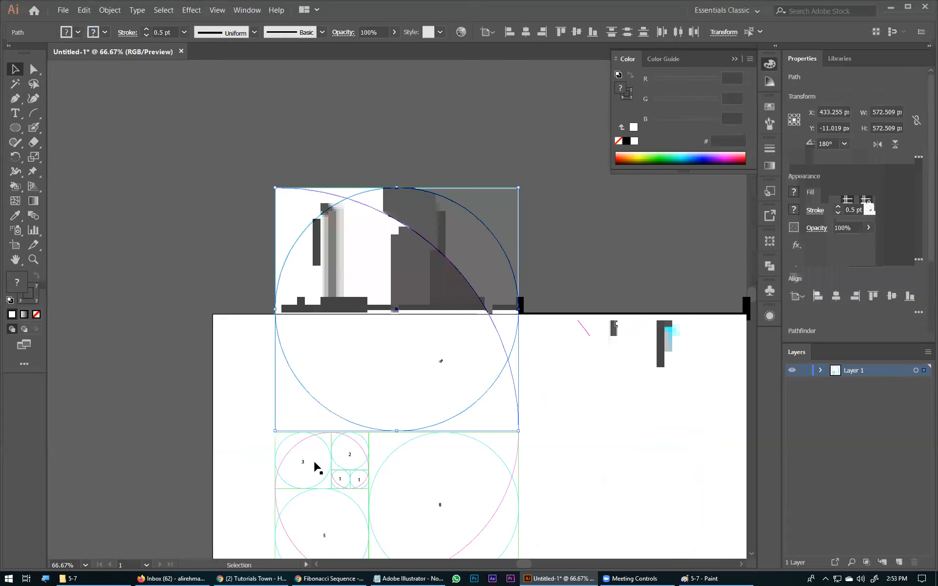
pyautogui.moveTo(308, 336); pyautogui.dragTo(274, 292)
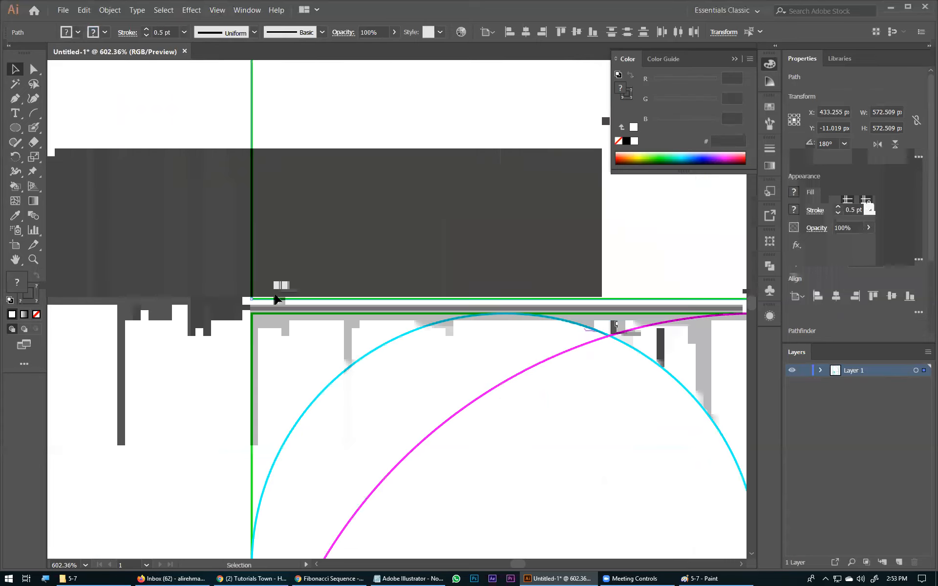
pyautogui.click(214, 298)
pyautogui.hotkey('ctrl', '0')
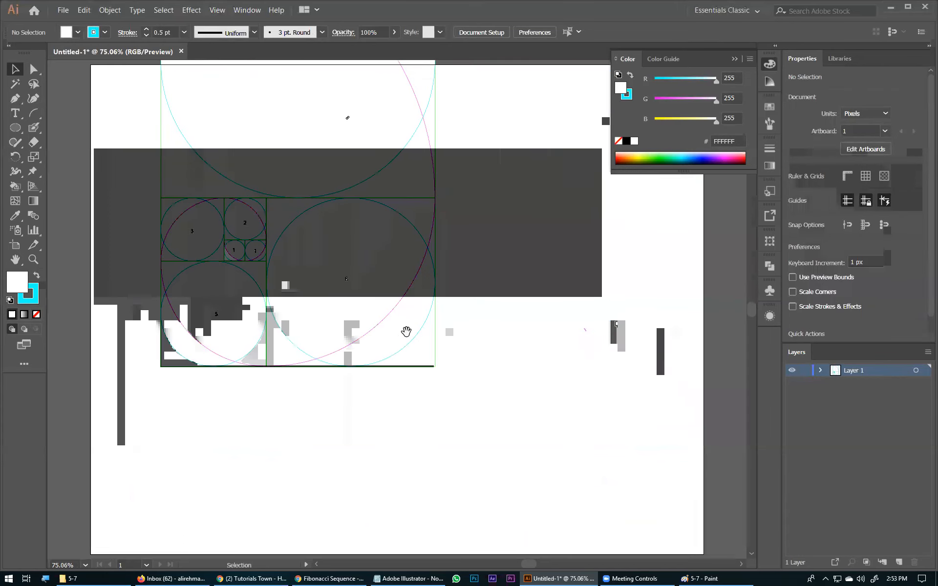
pyautogui.moveTo(395, 278); pyautogui.dragTo(357, 266)
# Change the diagonal number 8 in the 572.5 px circle to 13.
pyautogui.doubleClick(419, 271)
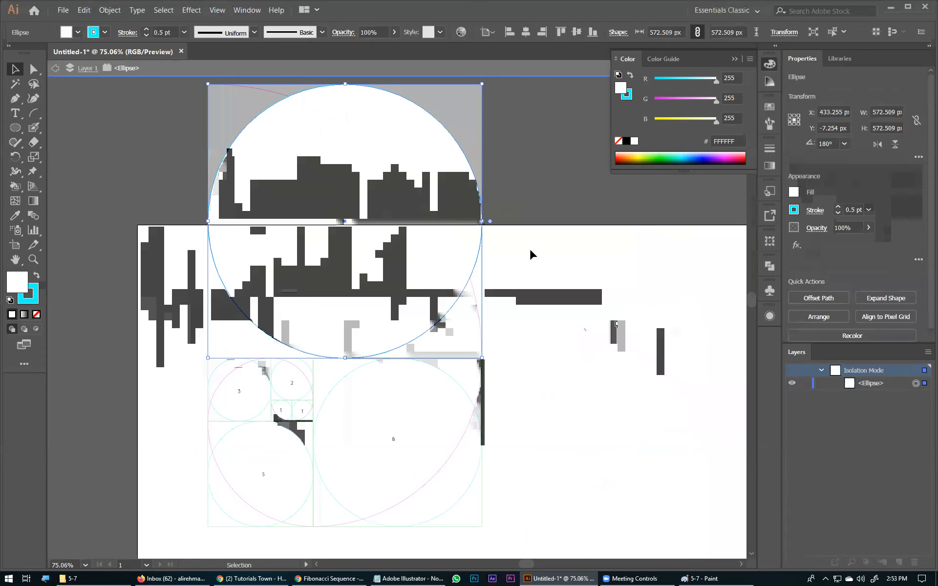
pyautogui.doubleClick(366, 274)
pyautogui.press('t')
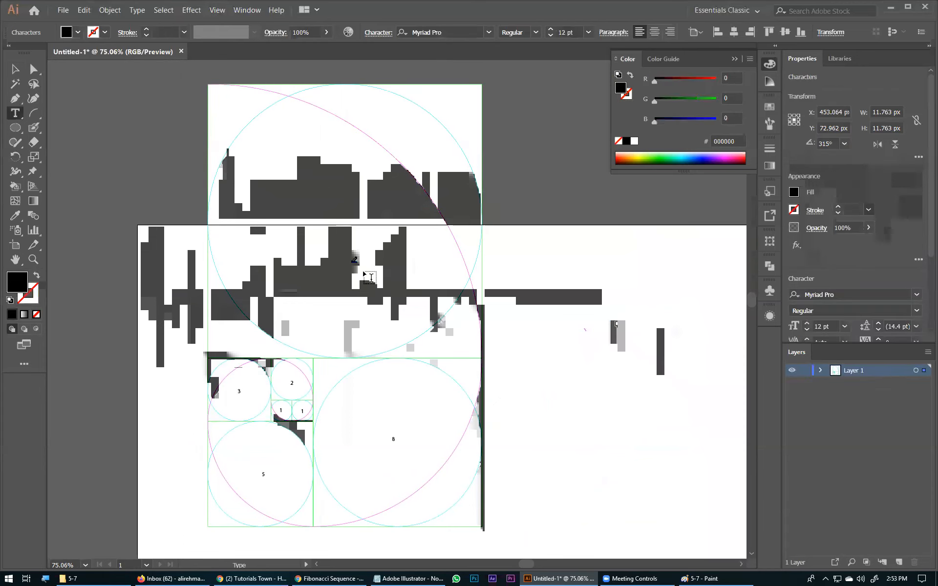
pyautogui.click(18, 73)
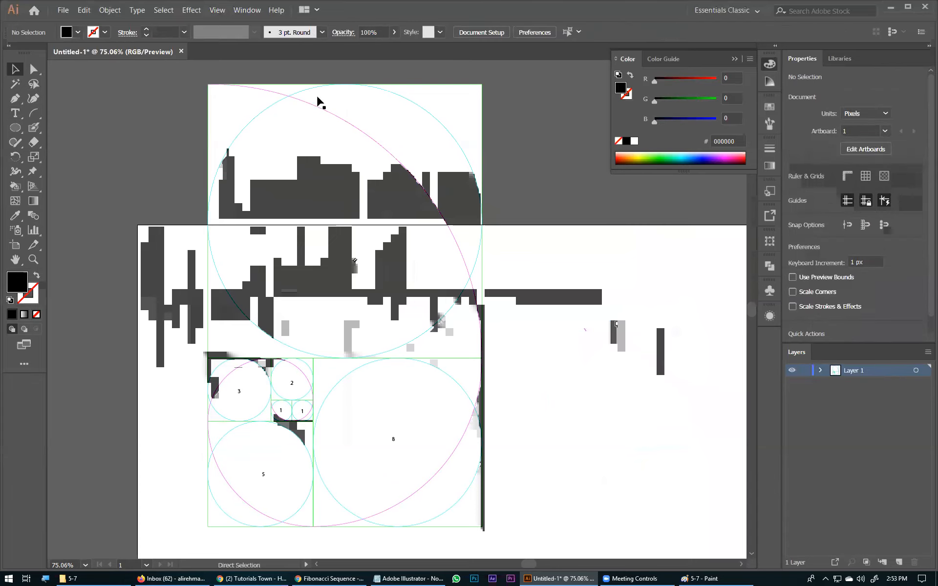
pyautogui.scroll(-3, 315, 99)
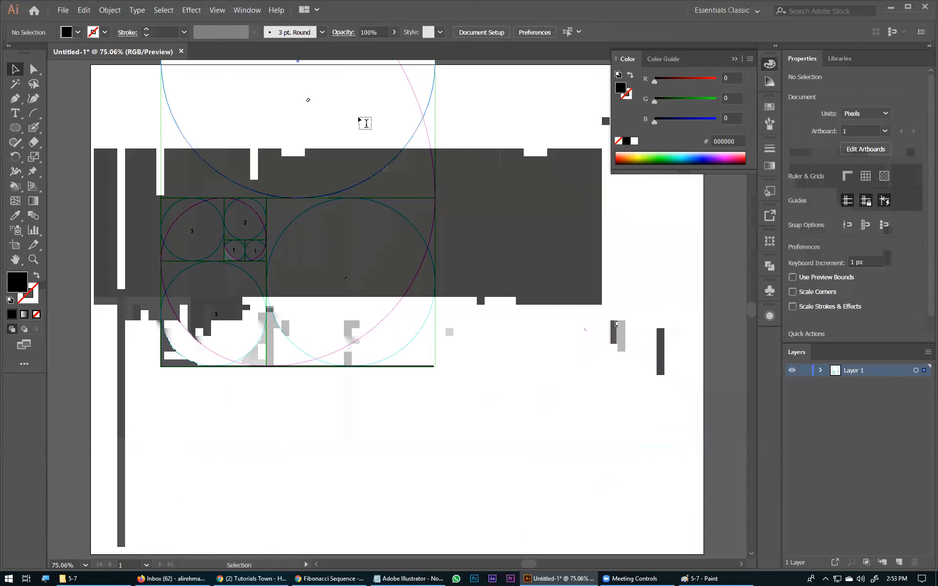
pyautogui.click(365, 122)
pyautogui.press('t')
pyautogui.click(308, 100)
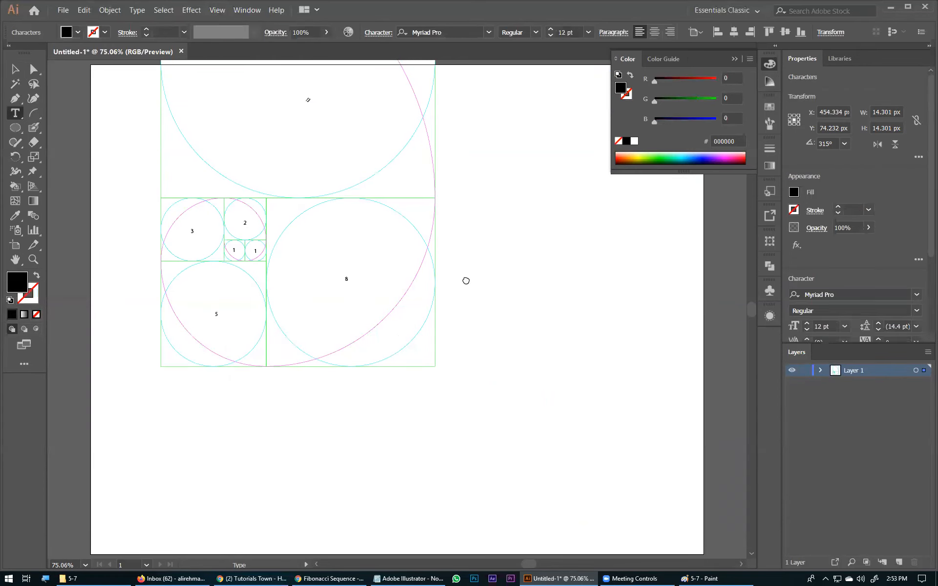
pyautogui.press('Escape')
# Set the stroke weight of all the squares, circles and arcs to 2 pt.
pyautogui.scroll(2, 389, 337)
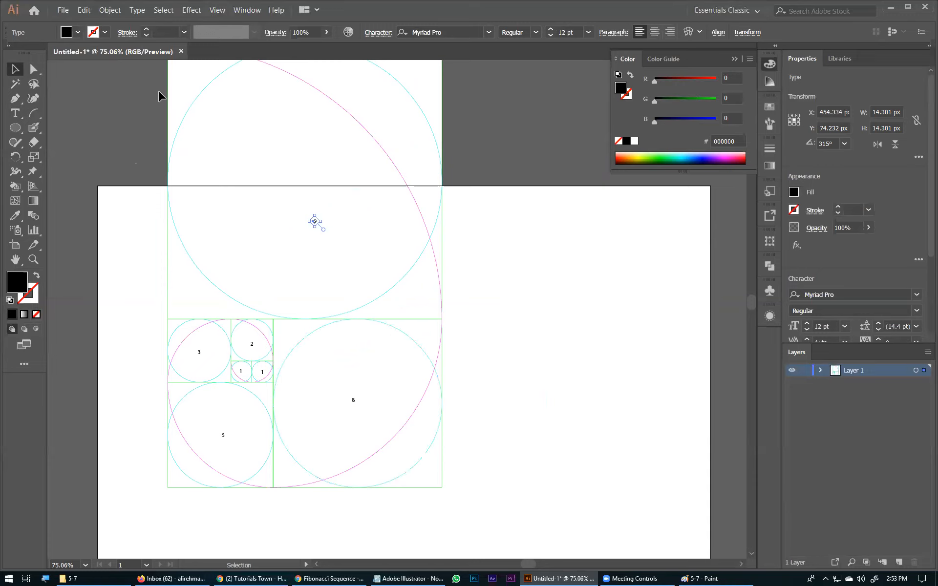
pyautogui.hotkey('ctrl', 'a')
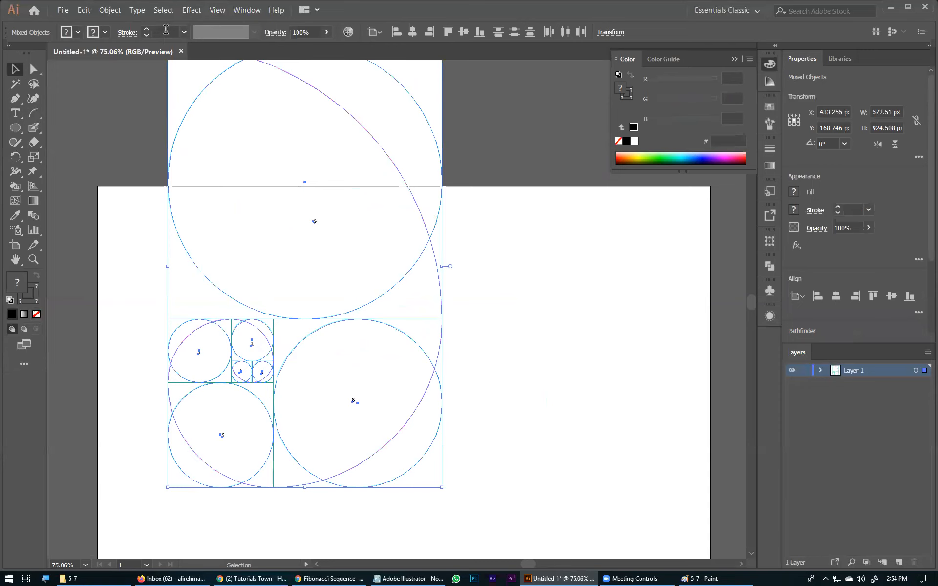
pyautogui.click(166, 31)
pyautogui.write('5')
pyautogui.press('Return')
pyautogui.write('4')
pyautogui.press('Return')
pyautogui.write('2')
pyautogui.press('Return')
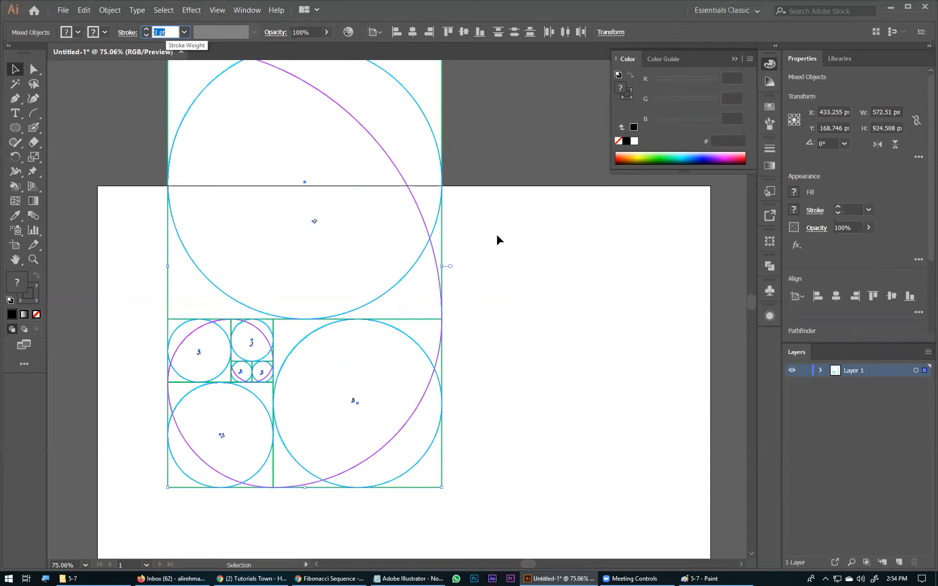
pyautogui.click(617, 340)
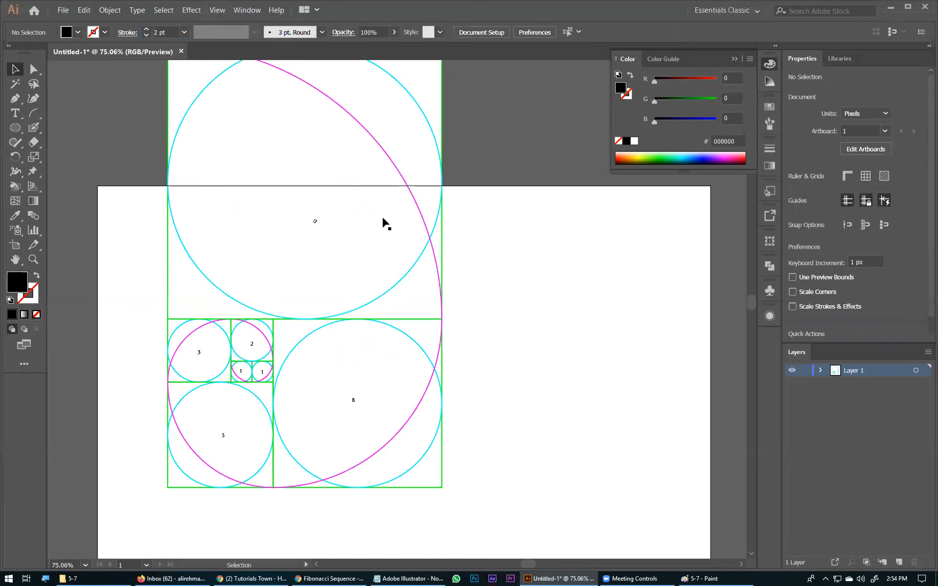
# Select all white-filled shapes with the Magic Wand by sampling the largest circle, and clear the selection.
pyautogui.hotkey('ctrl', '-')
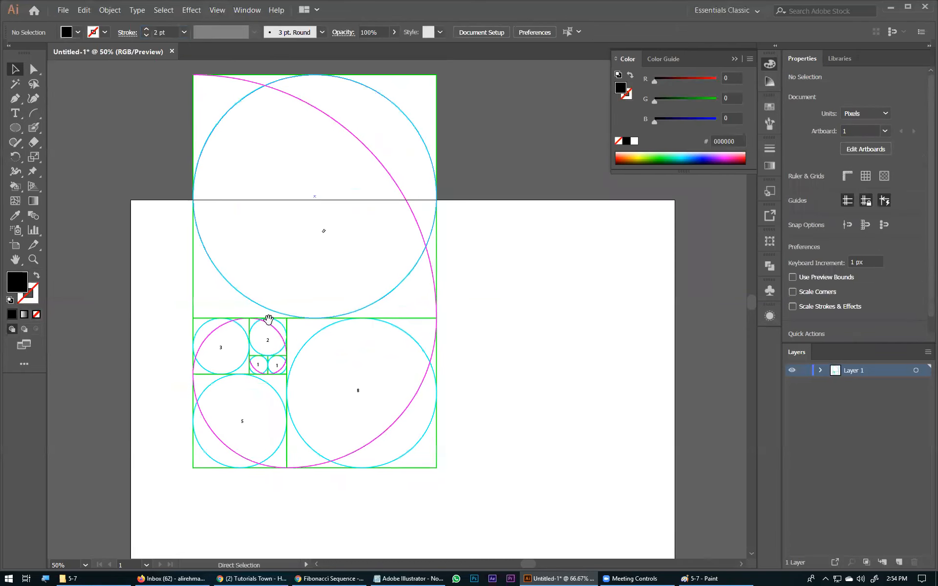
pyautogui.hotkey('ctrl', '-')
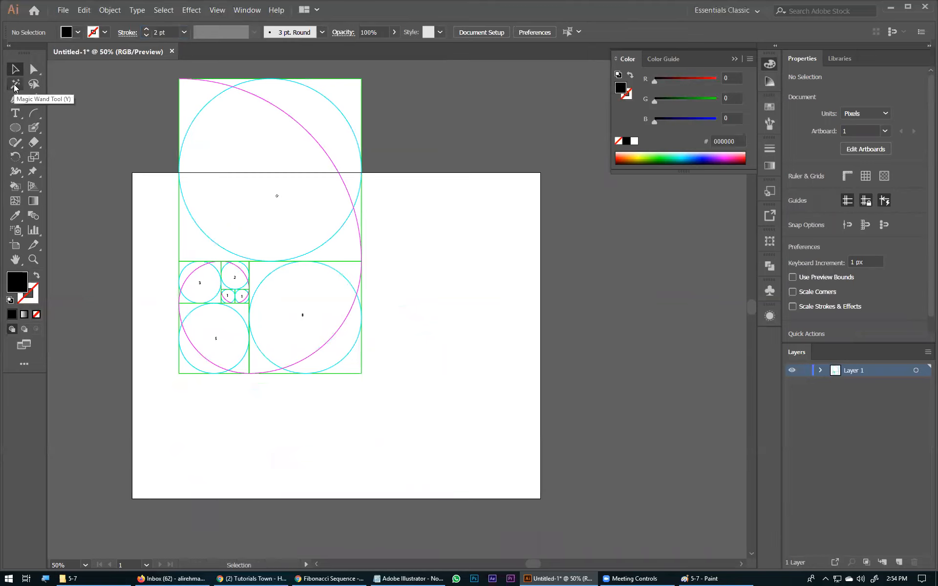
pyautogui.click(15, 86)
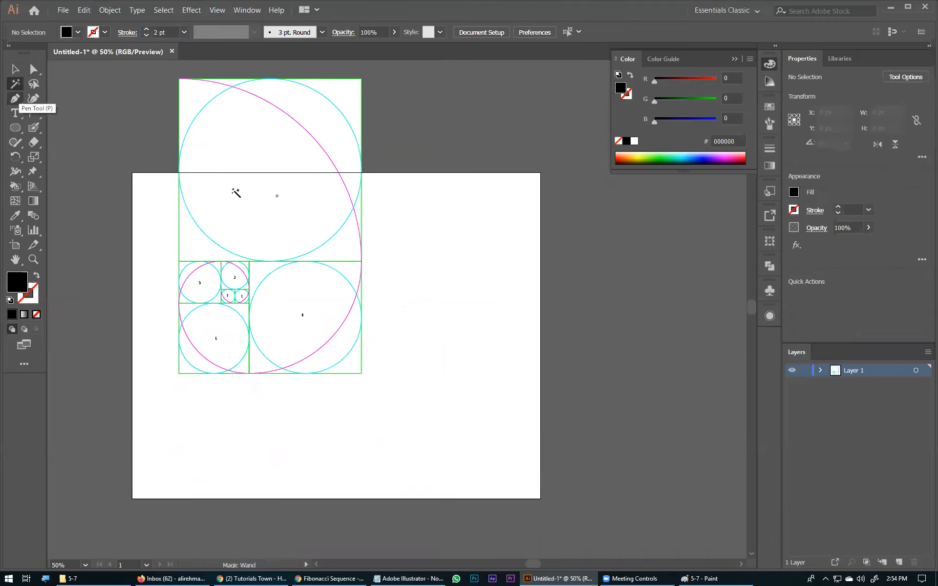
pyautogui.click(224, 174)
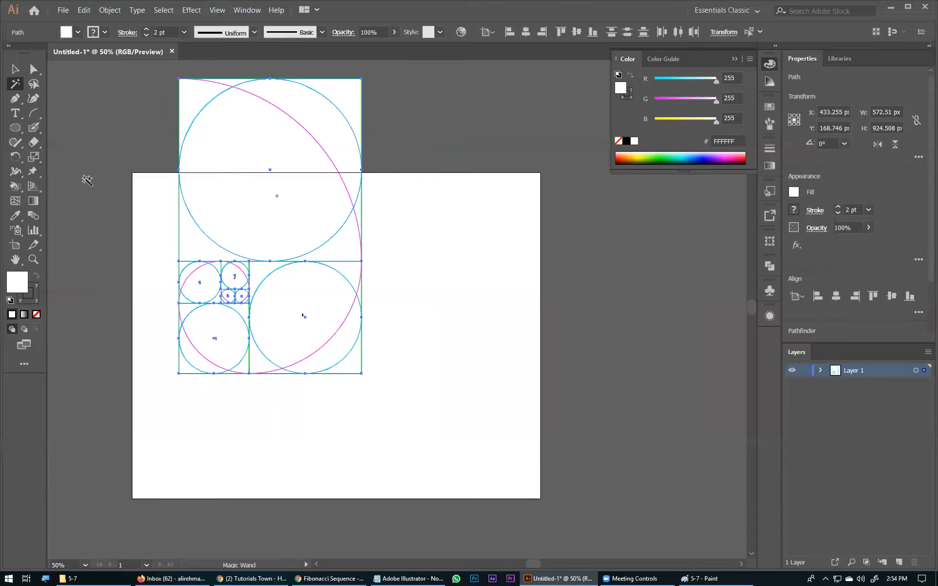
pyautogui.click(12, 69)
pyautogui.moveTo(145, 101); pyautogui.dragTo(399, 292)
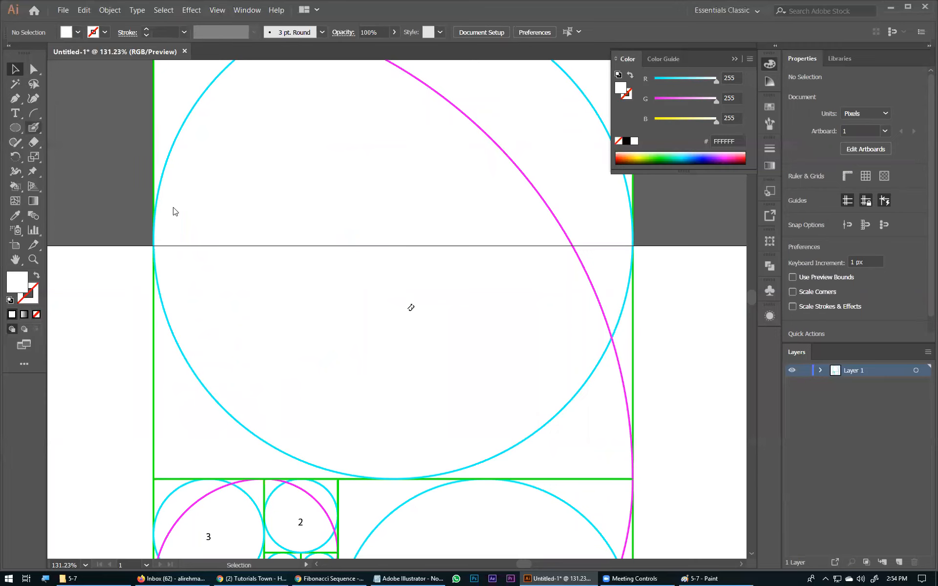
# Configure the Magic Wand to match Stroke Color instead of Fill Color, with a tolerance of 12.
pyautogui.press('y')
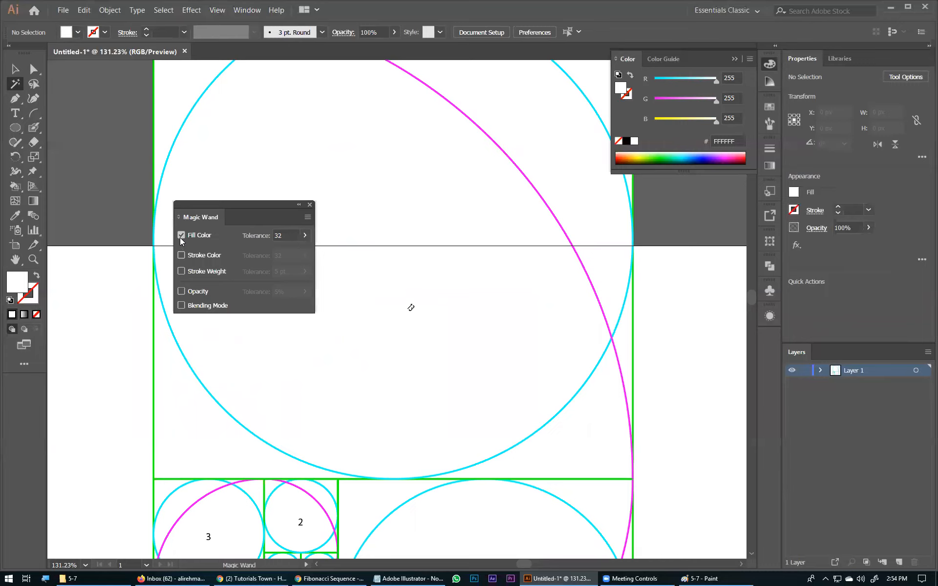
pyautogui.click(181, 238)
pyautogui.click(181, 256)
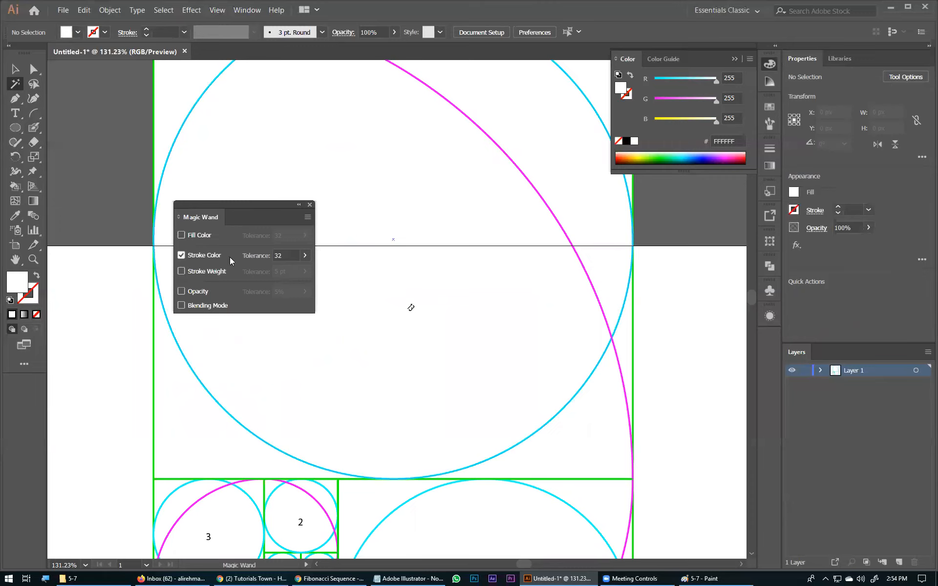
pyautogui.click(305, 256)
pyautogui.moveTo(263, 271); pyautogui.dragTo(257, 272)
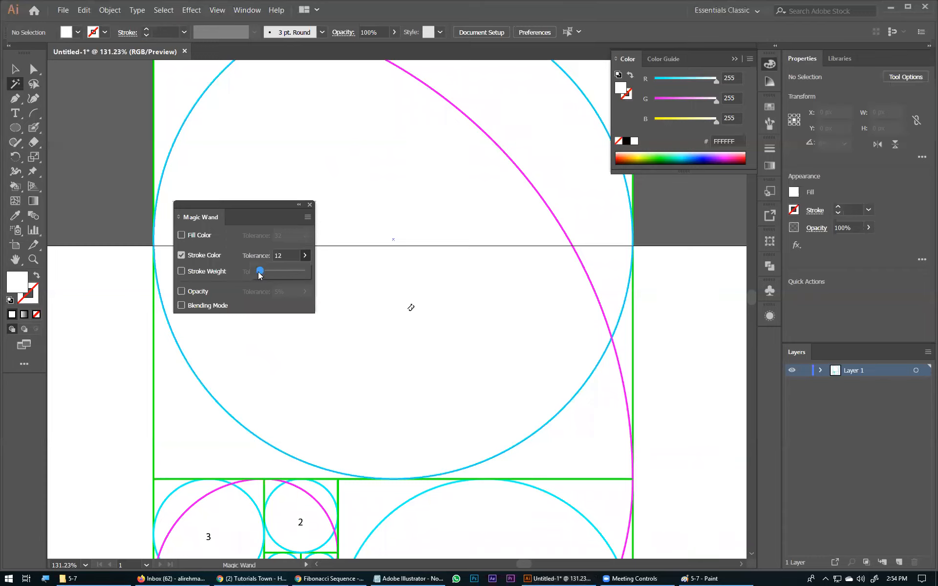
# Select all cyan-stroked circles with the Magic Wand, align them on a common centre, and move them clear of the spiral.
pyautogui.click(308, 205)
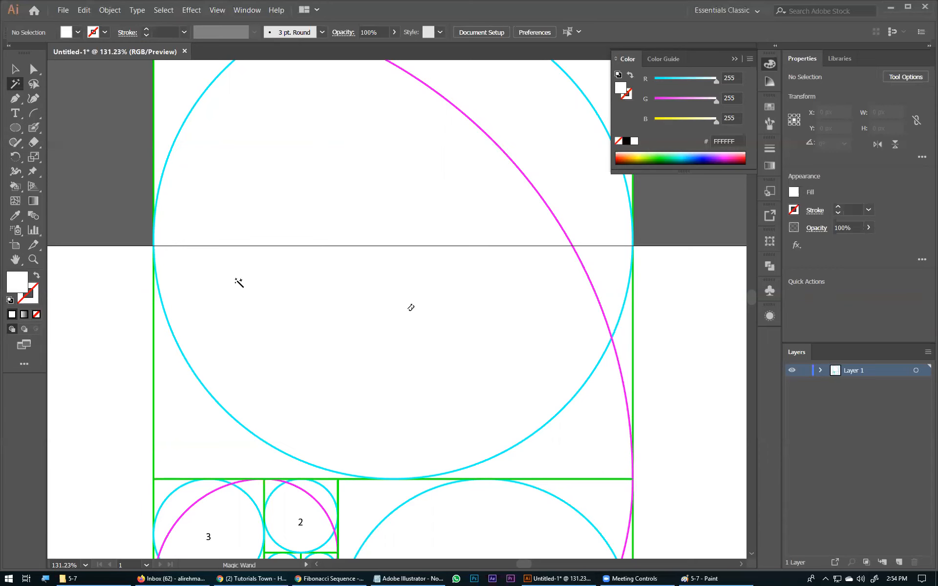
pyautogui.click(250, 290)
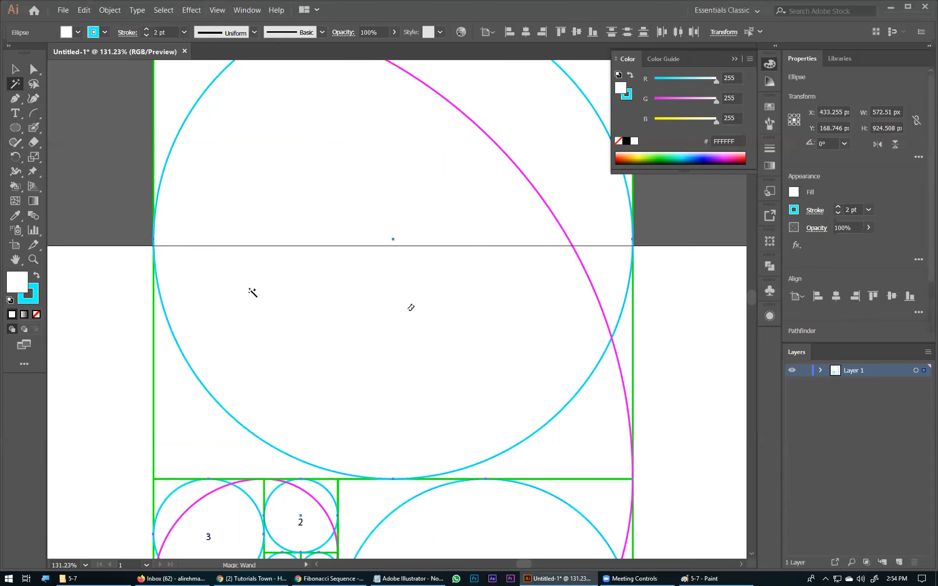
pyautogui.hotkey('ctrl', '-')
pyautogui.hotkey('ctrl', '-')
pyautogui.hotkey('ctrl', '-')
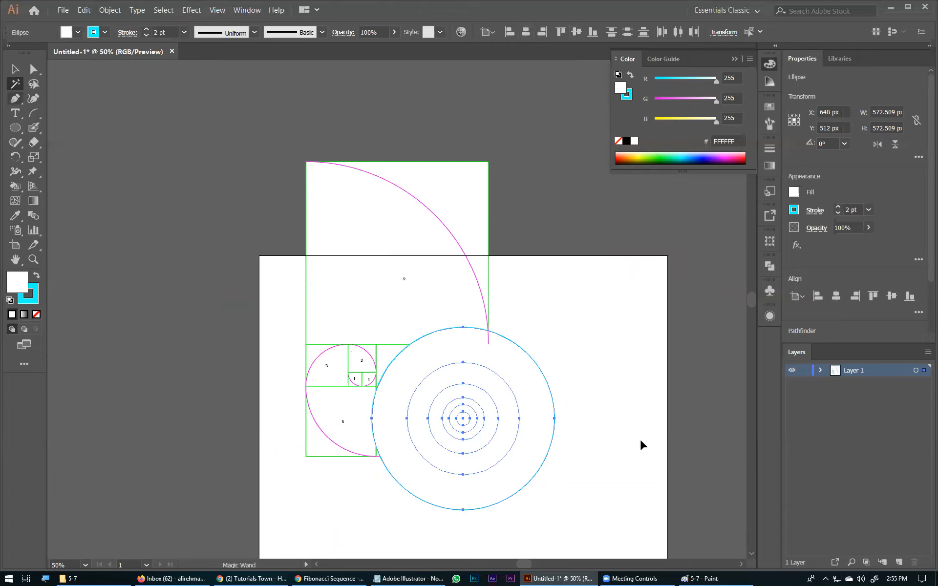
pyautogui.press('v')
pyautogui.moveTo(383, 433); pyautogui.dragTo(550, 437)
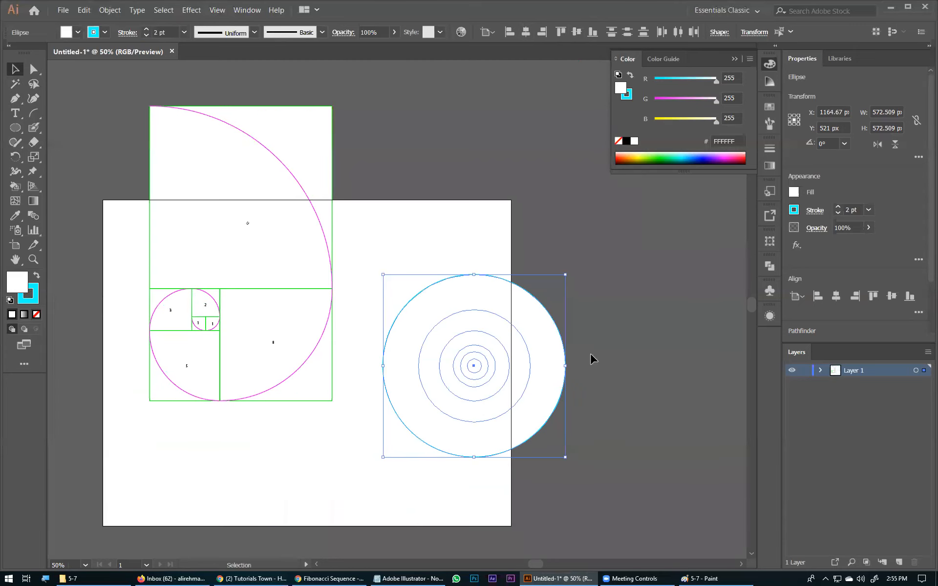
# Remove the white fill from the concentric cyan circles and group them.
pyautogui.press('/')
pyautogui.rightClick(499, 382)
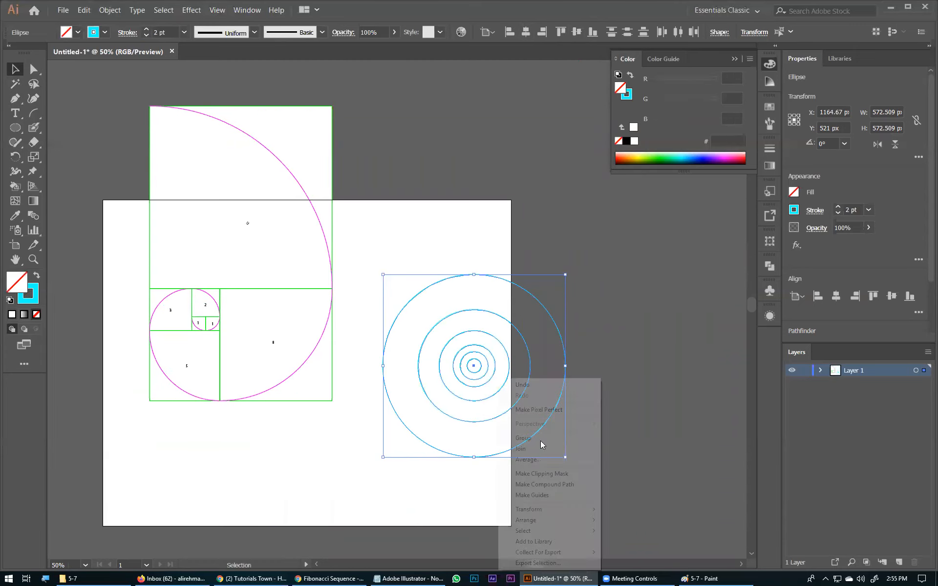
pyautogui.click(5, 95)
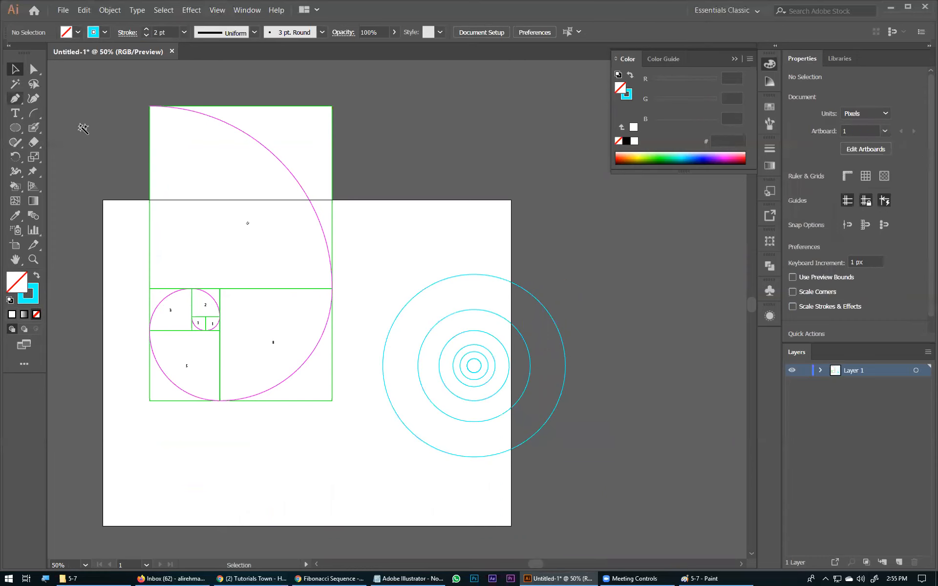
# Select all green-stroked squares with the Magic Wand, centre them on the artboard, and remove their fill.
pyautogui.press('y')
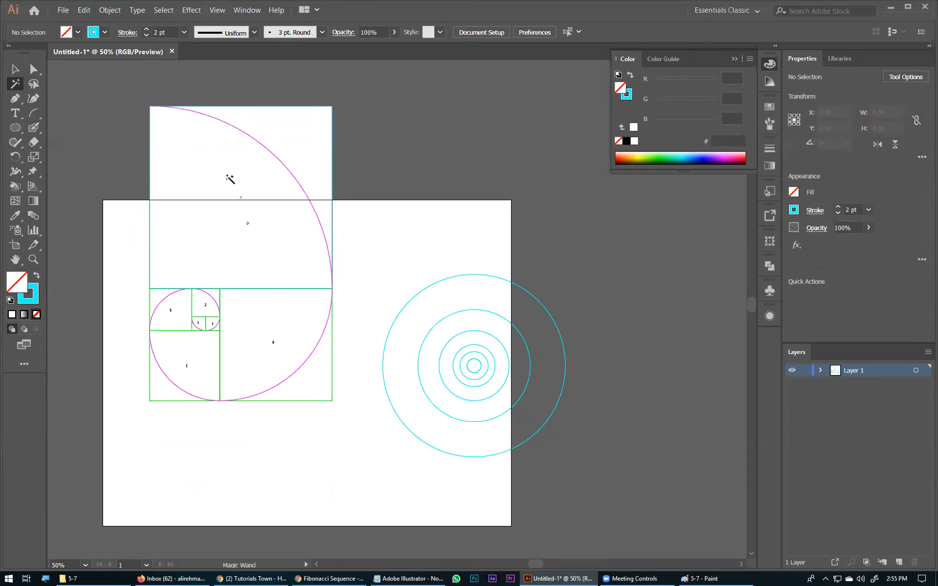
pyautogui.click(193, 174)
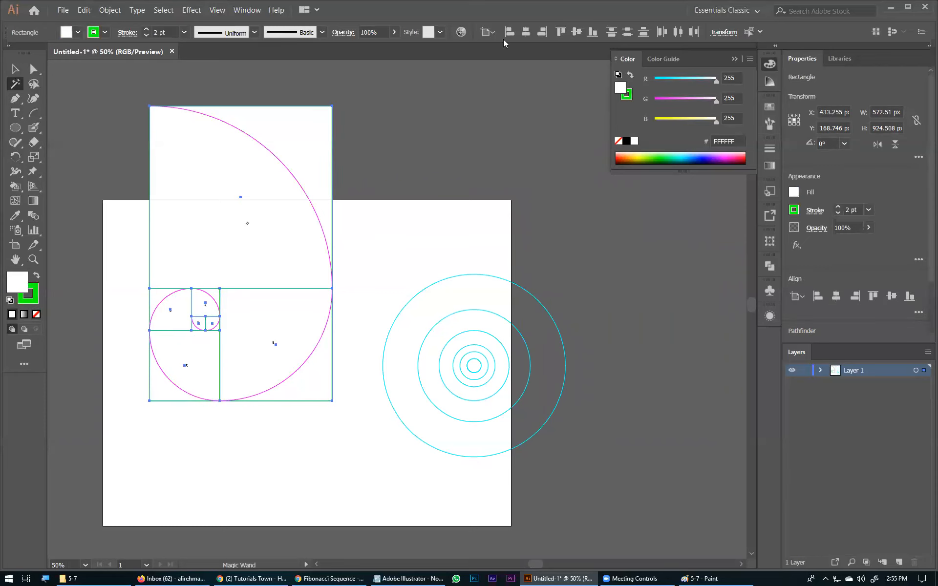
pyautogui.click(578, 32)
pyautogui.click(583, 31)
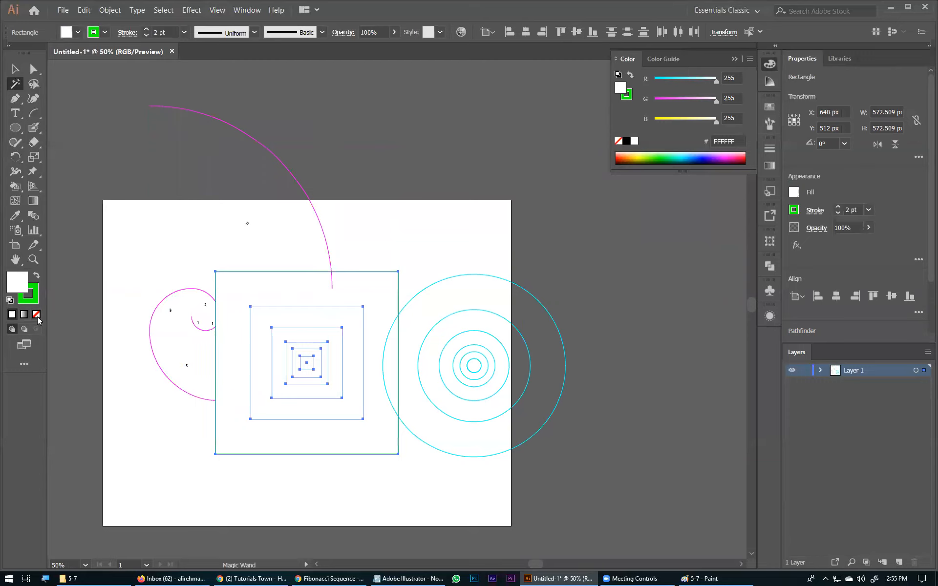
pyautogui.press('/')
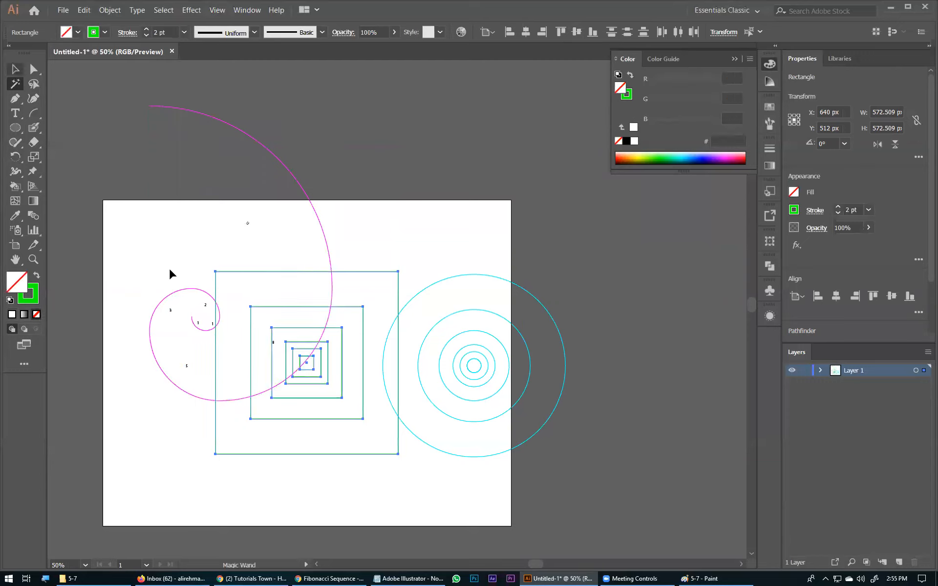
# Group the green squares and move them off the artboard, beyond the circles.
pyautogui.press('v')
pyautogui.rightClick(276, 326)
pyautogui.hotkey('ctrl', 'g')
pyautogui.moveTo(326, 360); pyautogui.dragTo(373, 345)
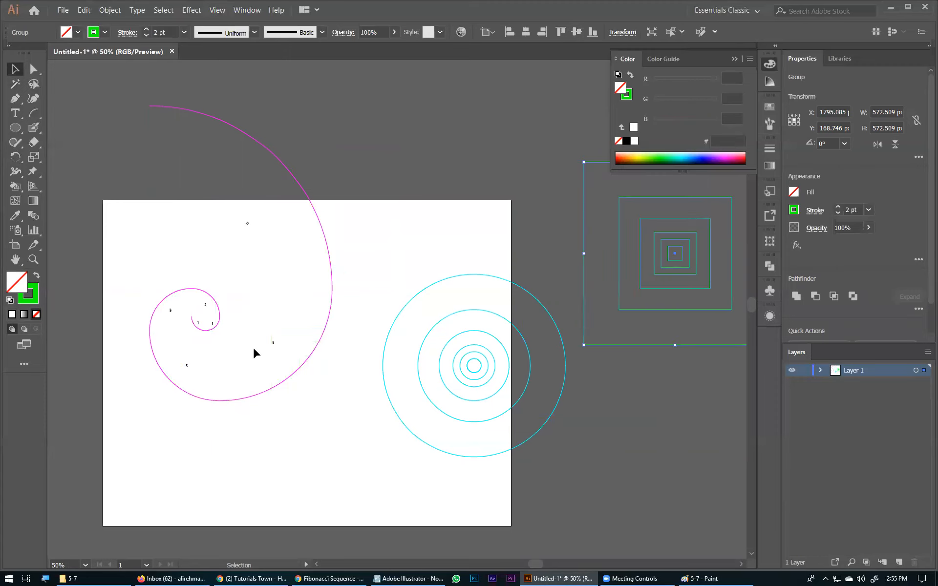
# Delete all the Fibonacci numbers and the small leftover marks around the magenta spiral.
pyautogui.click(276, 307)
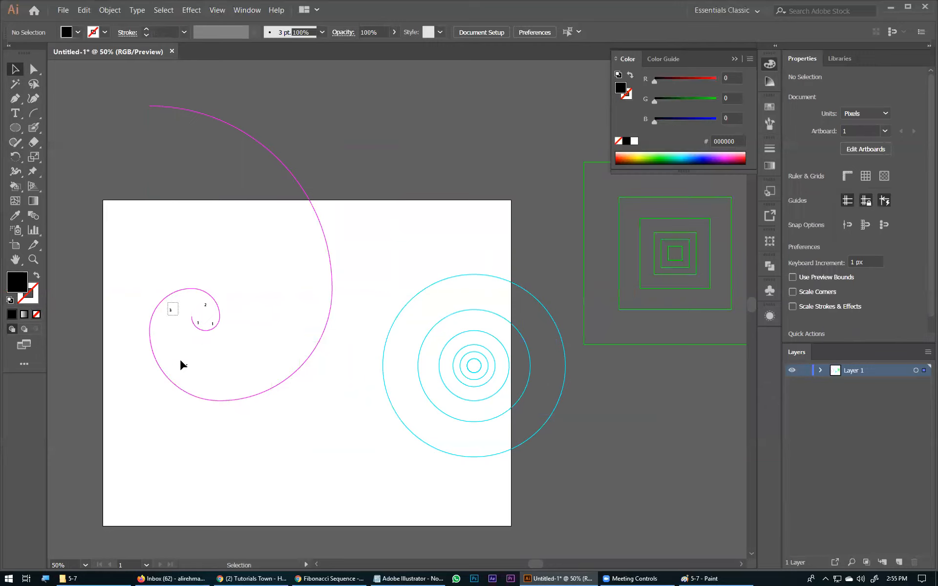
pyautogui.click(211, 323)
pyautogui.press('Delete')
pyautogui.hotkey('ctrl', 'a')
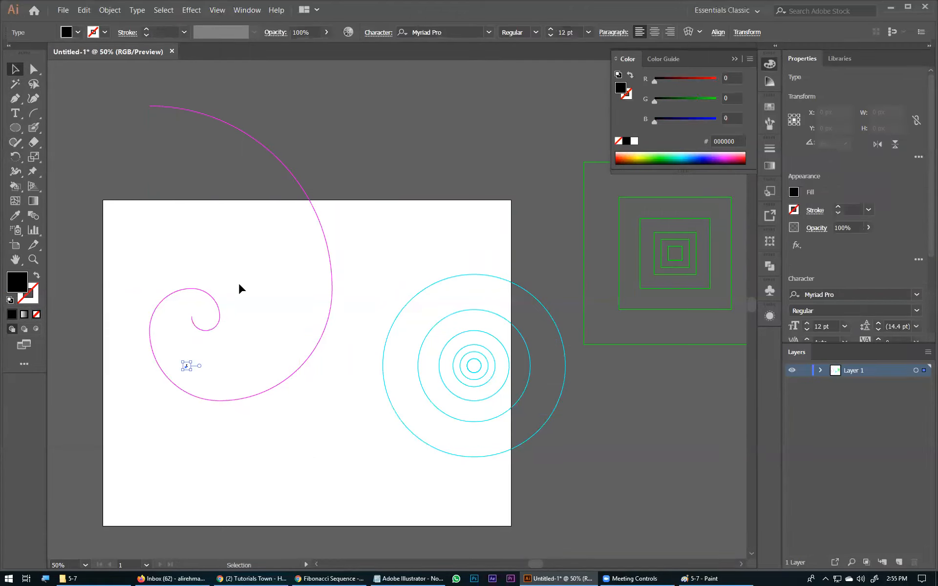
pyautogui.press('Delete')
# Group the magenta arcs and move the spiral down so it fits inside the artboard.
pyautogui.moveTo(113, 480); pyautogui.dragTo(97, 516)
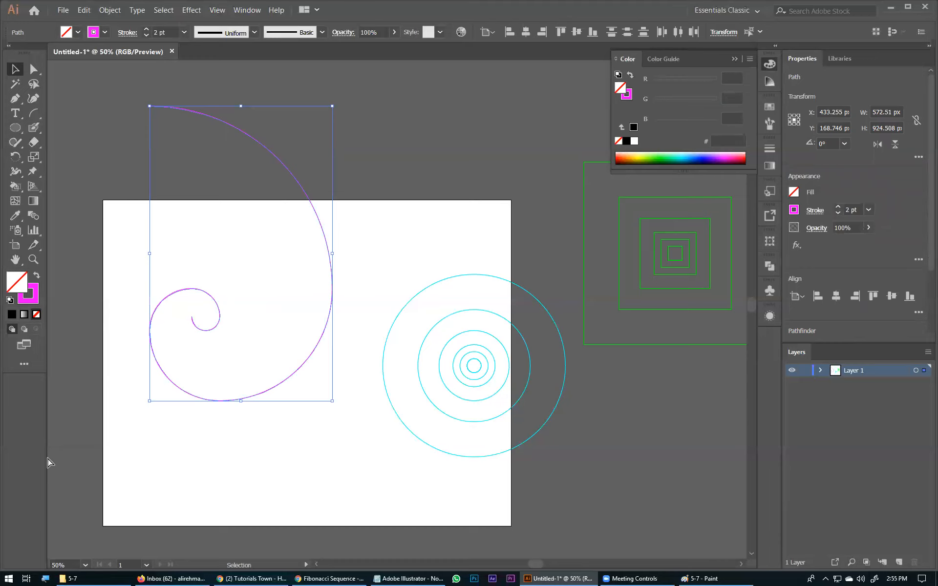
pyautogui.hotkey('ctrl', 'g')
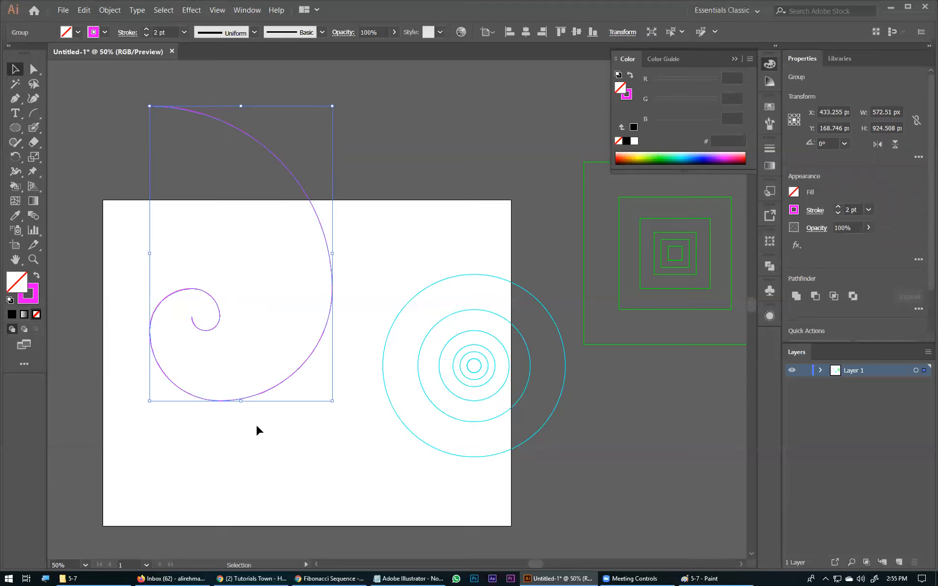
pyautogui.moveTo(262, 392); pyautogui.dragTo(244, 495)
# Scale the circle and square groups to 352.25 px wide and stack them on the artboard beside the spiral.
pyautogui.moveTo(480, 423)
pyautogui.mouseDown()
pyautogui.moveTo(433, 423)
pyautogui.moveTo(418, 444)
pyautogui.moveTo(439, 366)
pyautogui.moveTo(431, 352)
pyautogui.mouseUp()
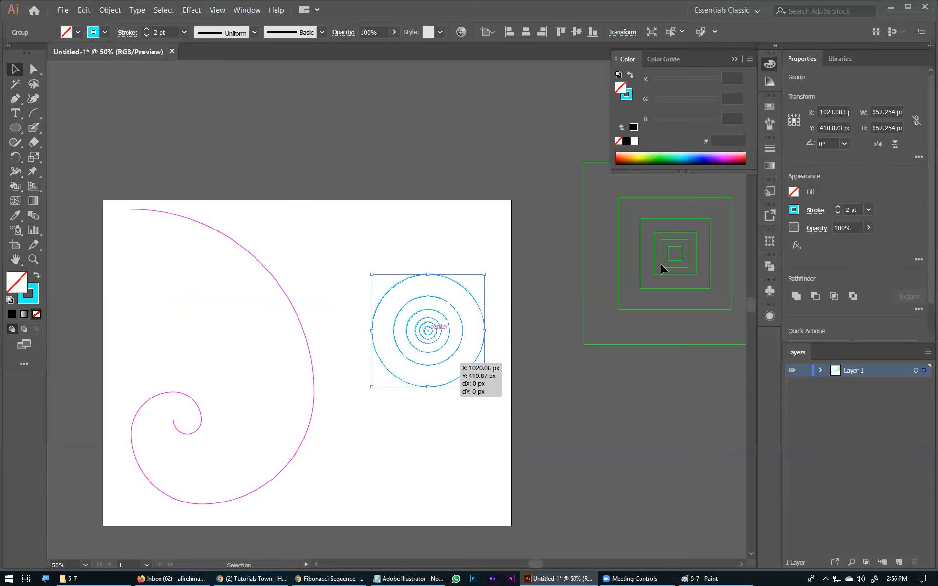
pyautogui.moveTo(660, 268); pyautogui.dragTo(401, 445)
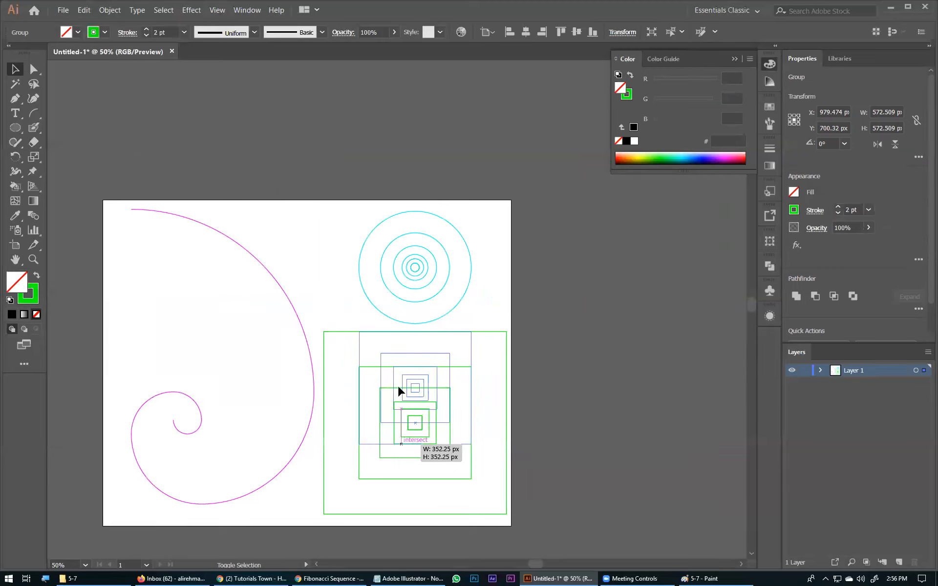
pyautogui.keyDown('shift'); pyautogui.click(430, 316); pyautogui.keyUp('shift')
pyautogui.moveTo(421, 383); pyautogui.dragTo(483, 355)
pyautogui.click(483, 356)
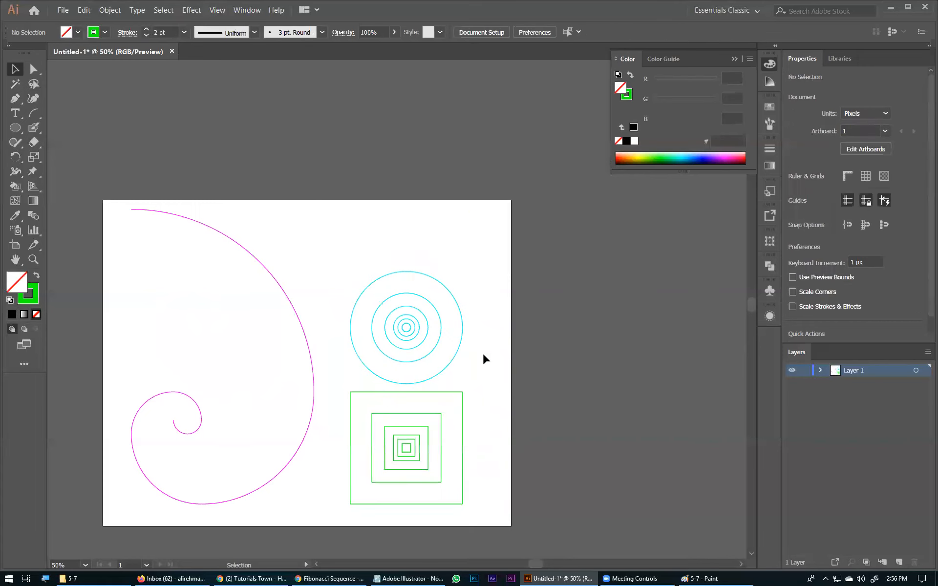
pyautogui.hotkey('ctrl', '0')
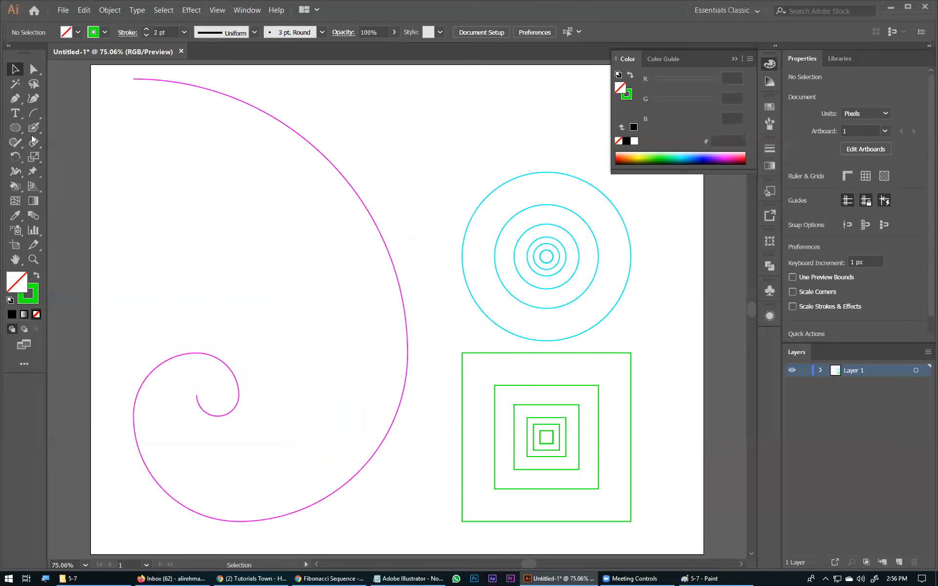
# Draw a green circle about 311 px wide above the small curl of the spiral and make a uniformly scaled copy at 61.8%.
pyautogui.press('l')
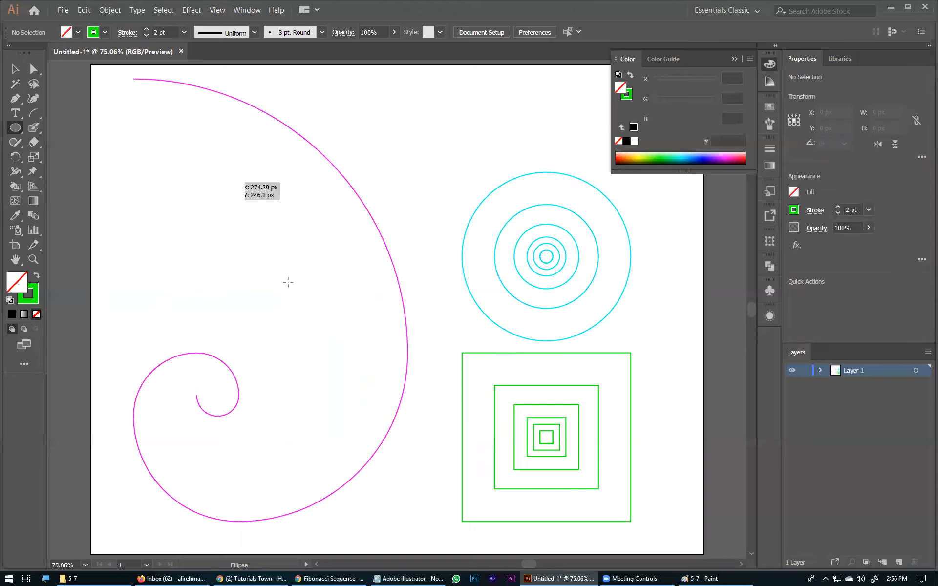
pyautogui.moveTo(151, 158); pyautogui.dragTo(299, 307)
pyautogui.click(30, 162)
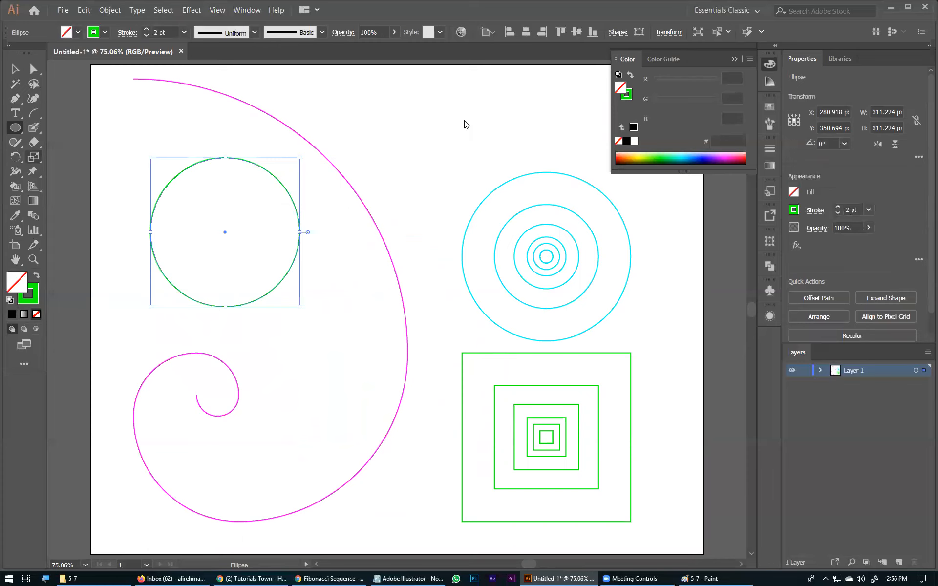
pyautogui.press('Return')
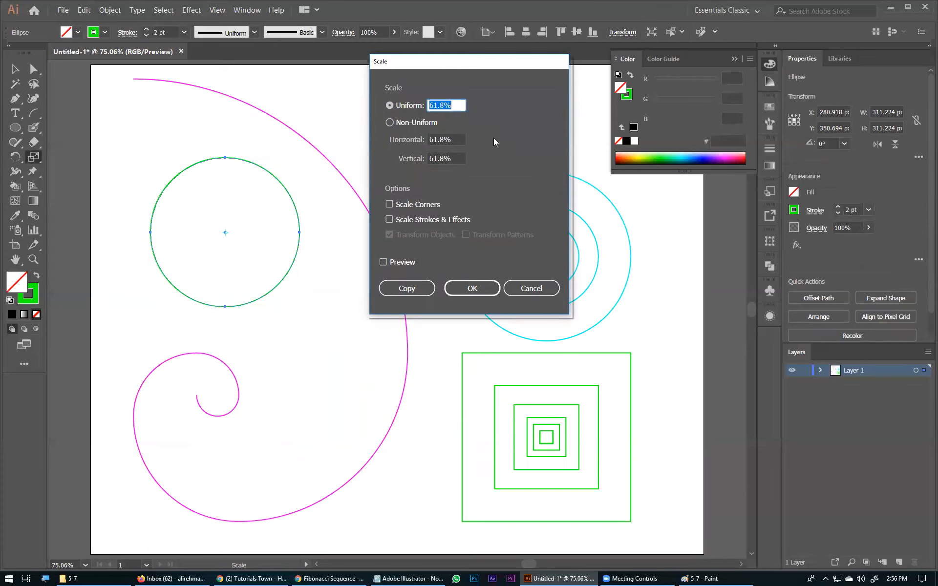
pyautogui.click(400, 290)
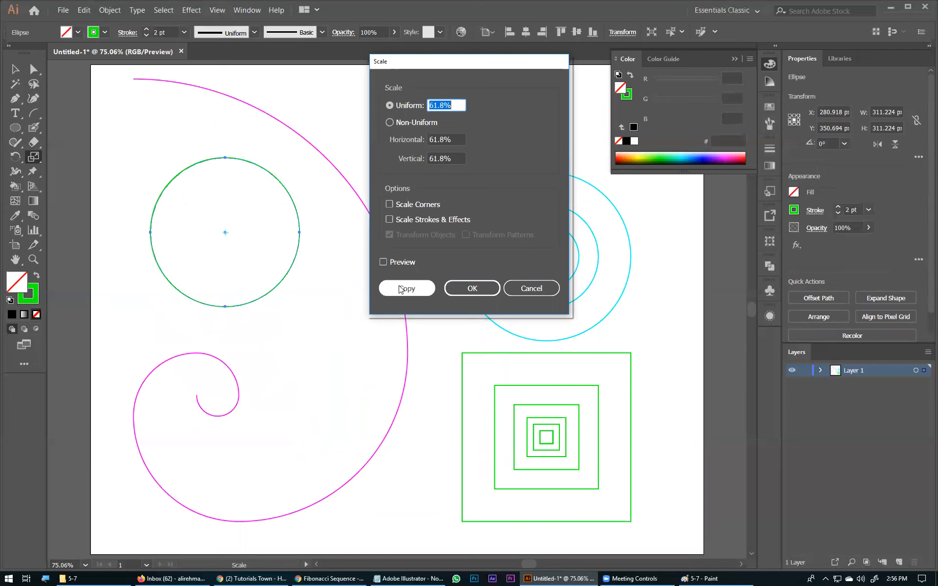
pyautogui.click(400, 289)
# Repeat the scaled copy inward until there are six concentric golden circles, and clear the selection.
pyautogui.hotkey('ctrl', 'd')
pyautogui.hotkey('ctrl', 'd')
pyautogui.hotkey('ctrl', 'd')
pyautogui.hotkey('ctrl', 'd')
pyautogui.hotkey('ctrl', 'd')
pyautogui.hotkey('ctrl', 'shift', 'a')
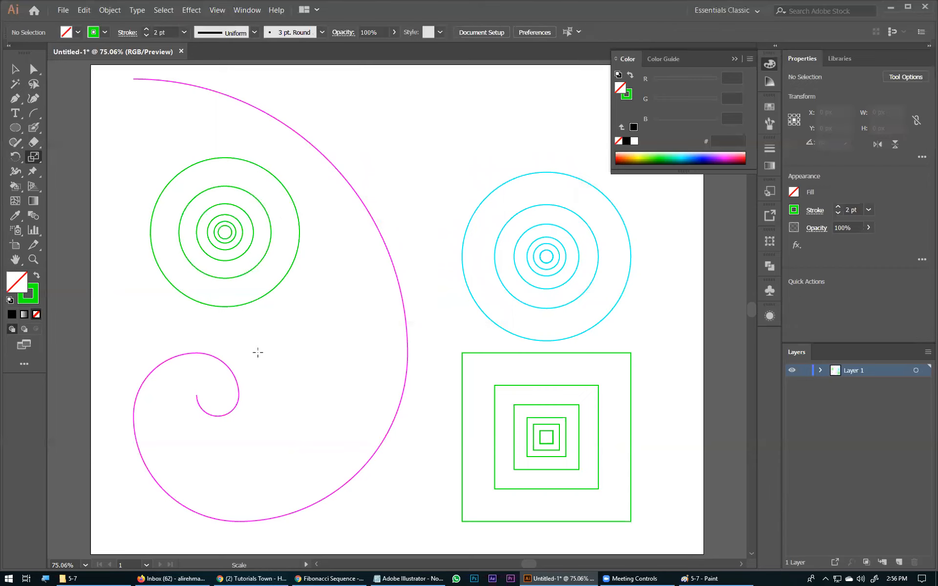
# Delete the set of green concentric circles inside the spiral.
pyautogui.click(198, 241)
pyautogui.press('Delete')
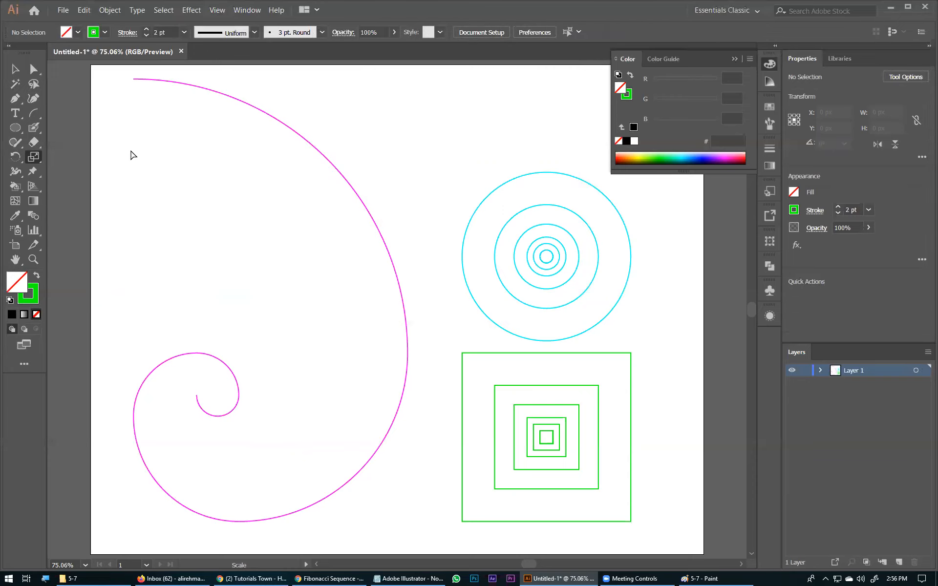
pyautogui.press('v')
pyautogui.hotkey('ctrl', '-')
pyautogui.hotkey('ctrl', '-')
pyautogui.hotkey('ctrl', '-')
pyautogui.hotkey('ctrl', '-')
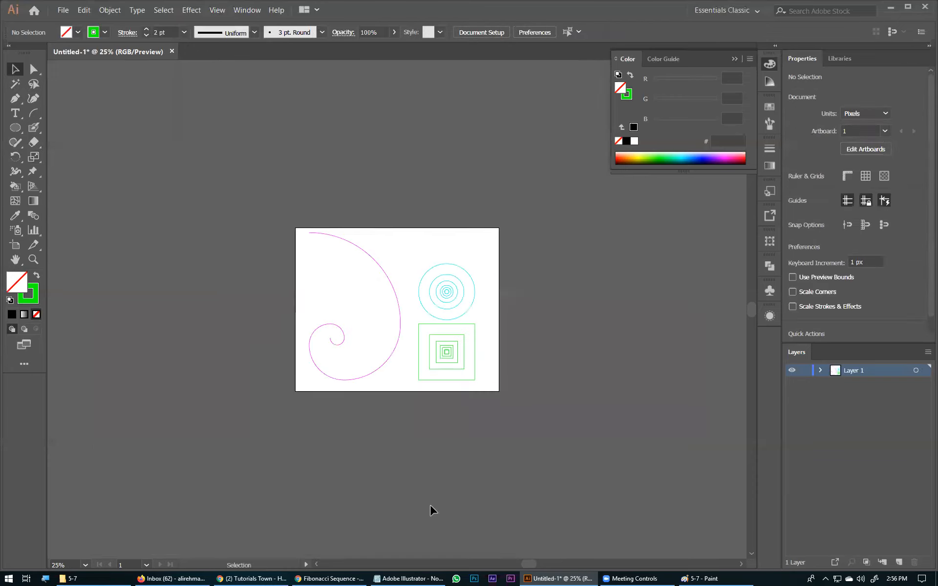
# Switch to the Notepad class notes and add the lines "Brand" and "eyetoc" below the Golden Spiral entry.
pyautogui.hotkey('alt', 'Tab')
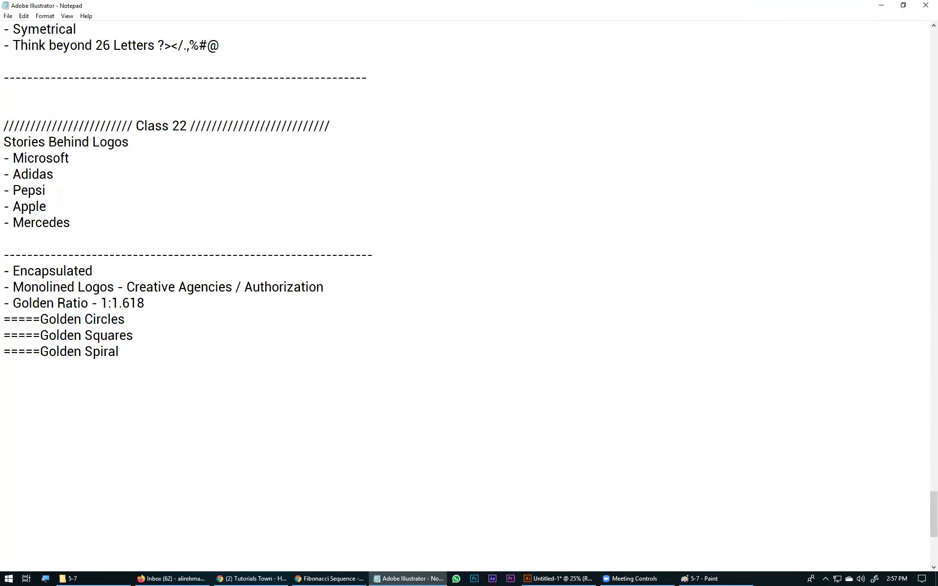
pyautogui.write('Brand')
pyautogui.press('Return')
pyautogui.write('eyetoc')
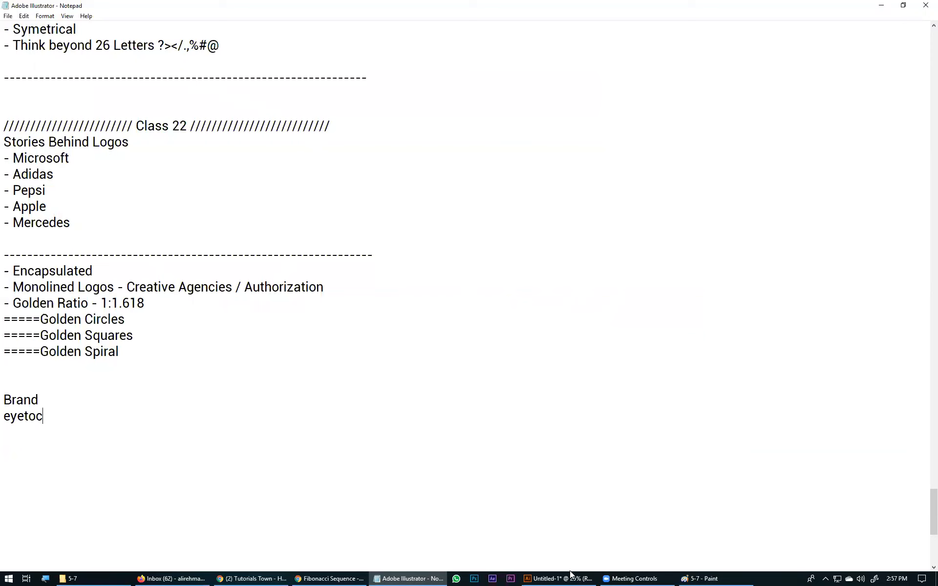
pyautogui.moveTo(4, 418); pyautogui.dragTo(25, 418)
# Return to Illustrator and duplicate the artboard alongside the original.
pyautogui.hotkey('alt', 'Tab')
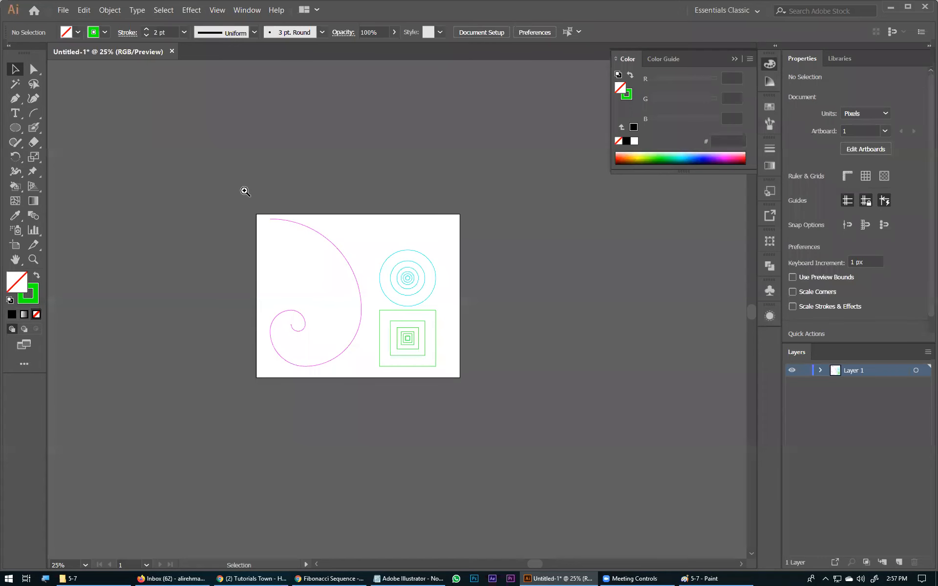
pyautogui.click(408, 381)
pyautogui.click(14, 246)
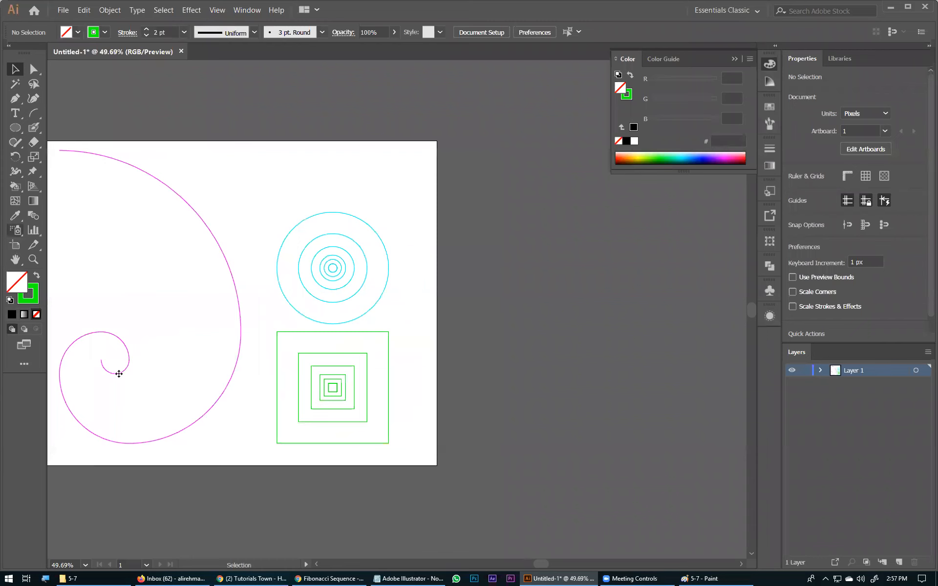
pyautogui.moveTo(336, 450); pyautogui.dragTo(255, 359)
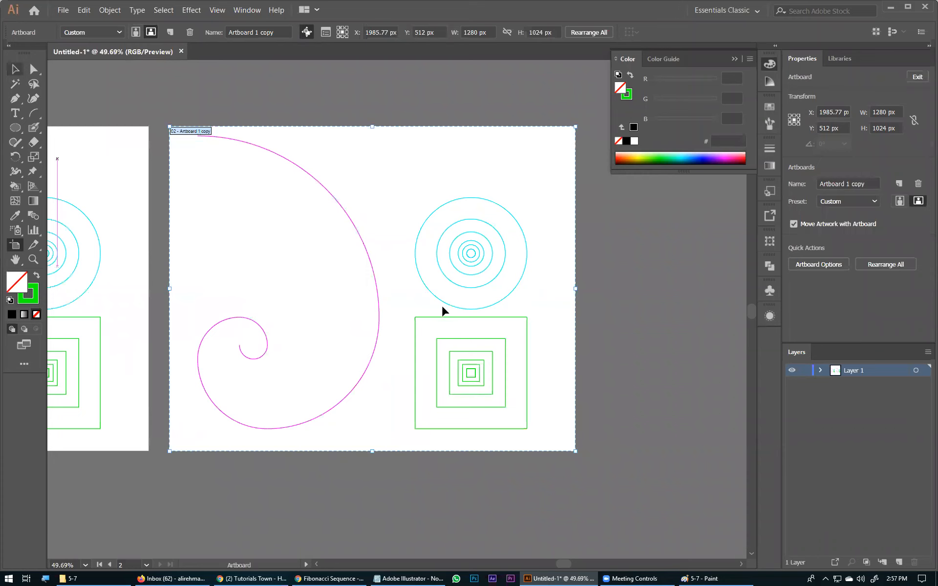
# Clear the copied spiral, circles and squares from the second artboard.
pyautogui.press('Escape')
pyautogui.hotkey('ctrl', 'z')
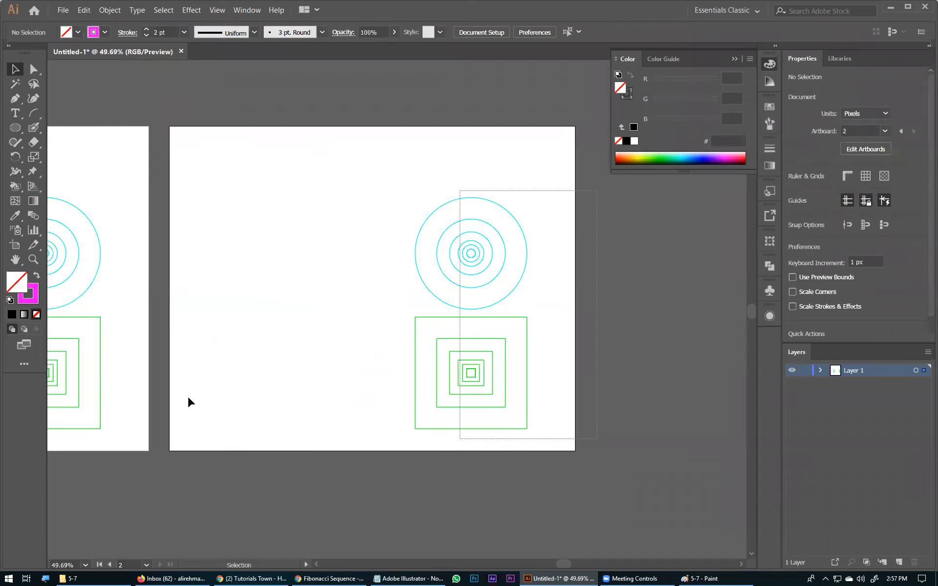
pyautogui.hotkey('ctrl', 'z')
# Ungroup the golden circles and squares on the first artboard and clear the selection.
pyautogui.click(170, 433)
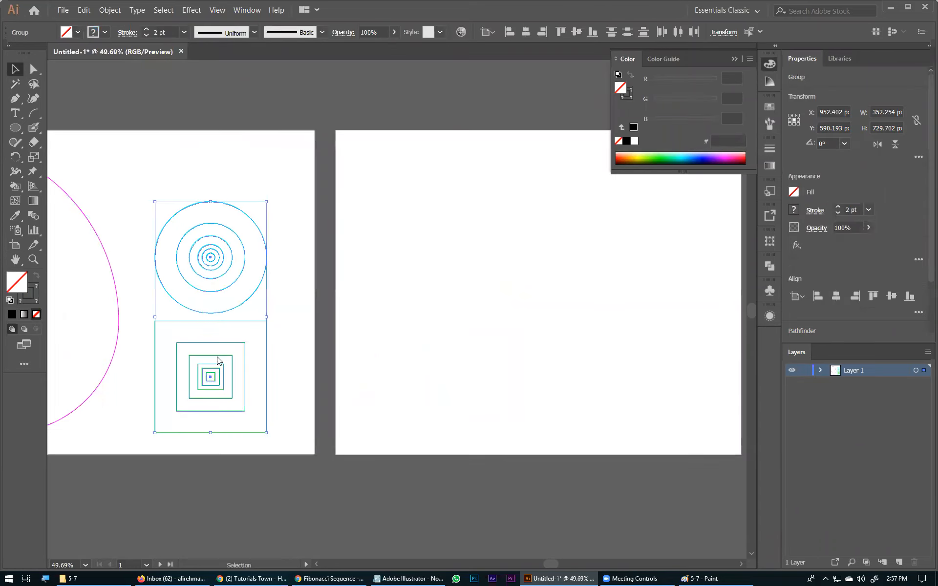
pyautogui.rightClick(243, 424)
pyautogui.click(242, 422)
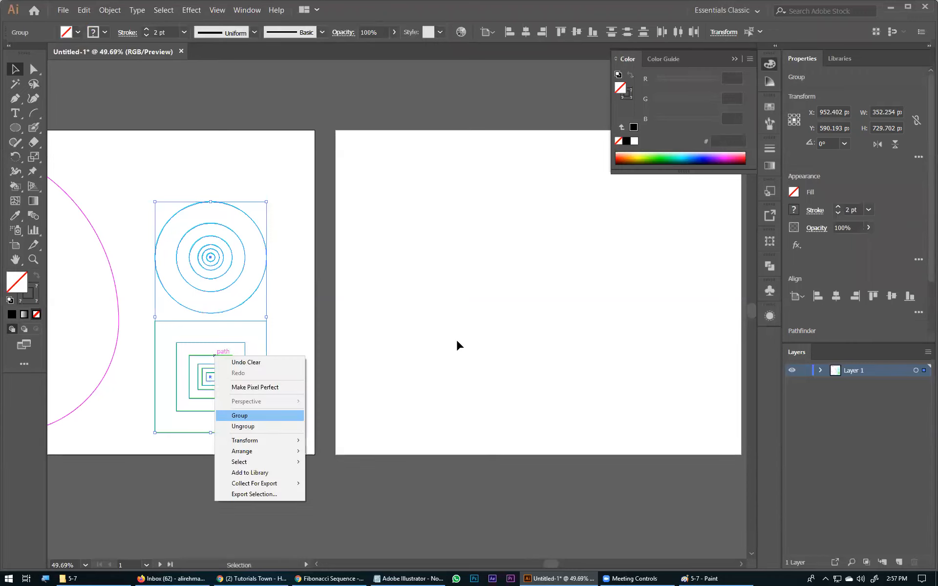
pyautogui.click(515, 310)
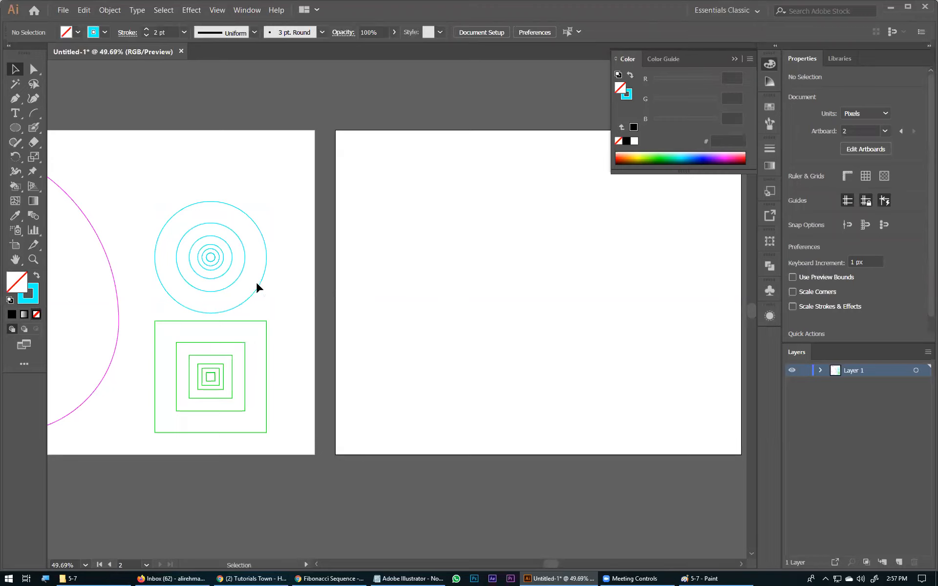
# Enlarge the golden circles and squares together, keeping their proportions, to about 435 px wide.
pyautogui.click(249, 242)
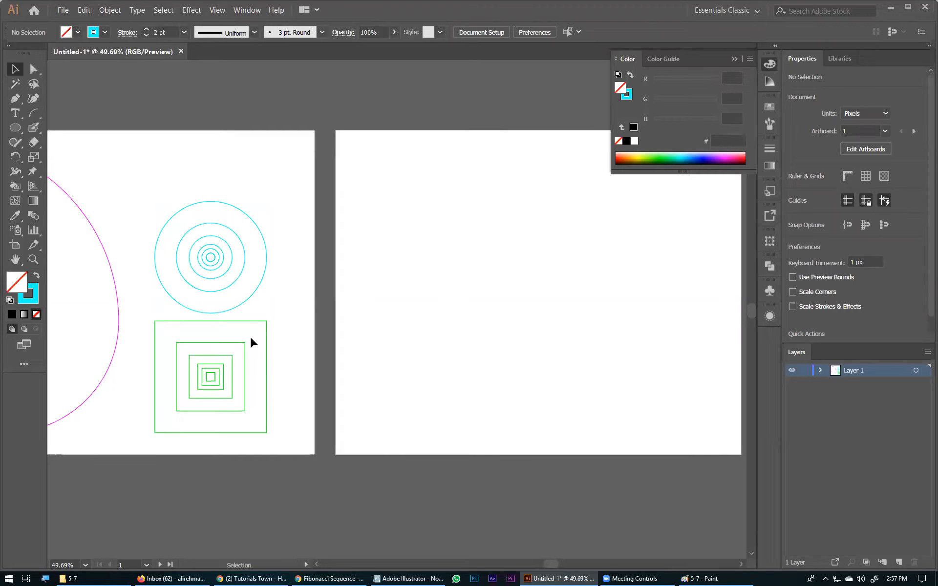
pyautogui.click(210, 201)
pyautogui.moveTo(218, 151); pyautogui.dragTo(215, 158)
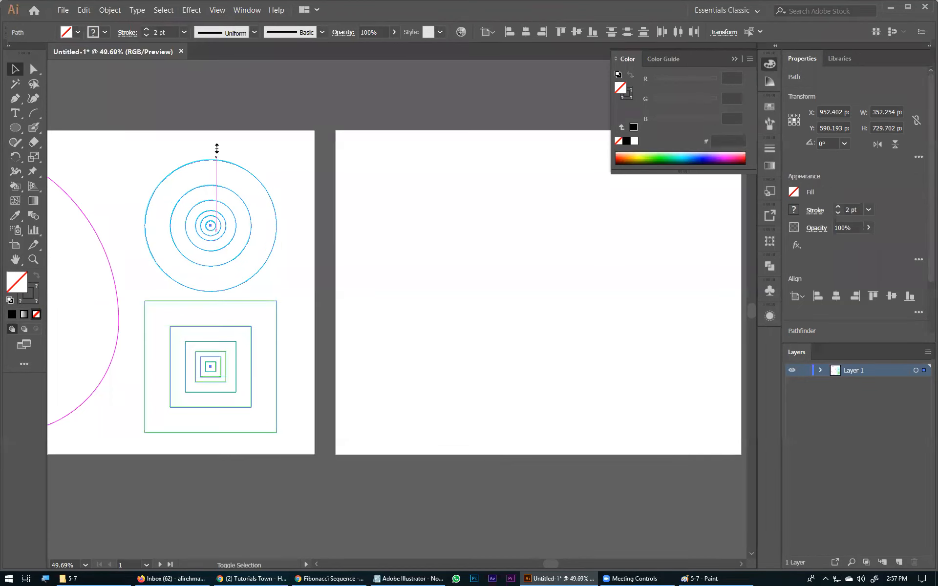
# Recolor the strokes of all the golden circles to red.
pyautogui.click(281, 229)
pyautogui.click(105, 78)
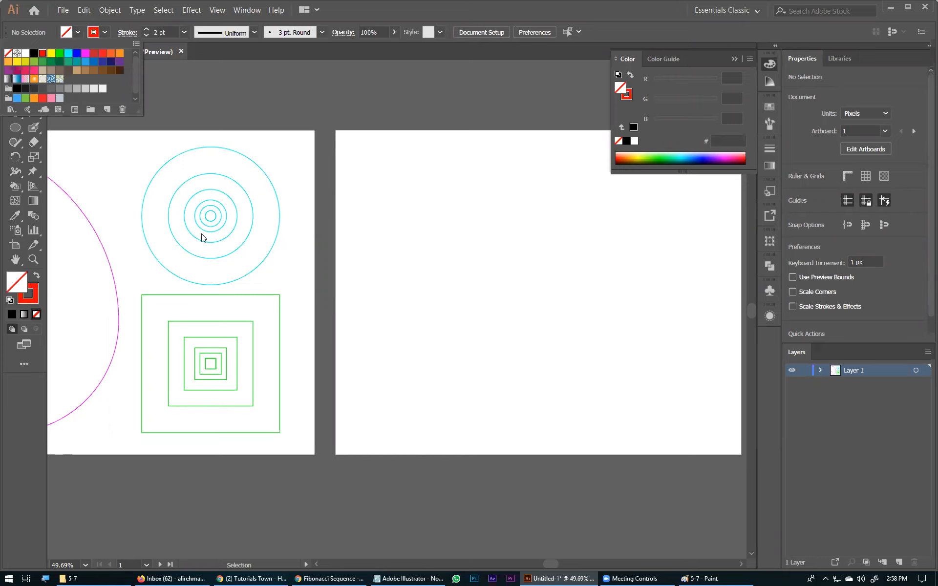
pyautogui.click(132, 252)
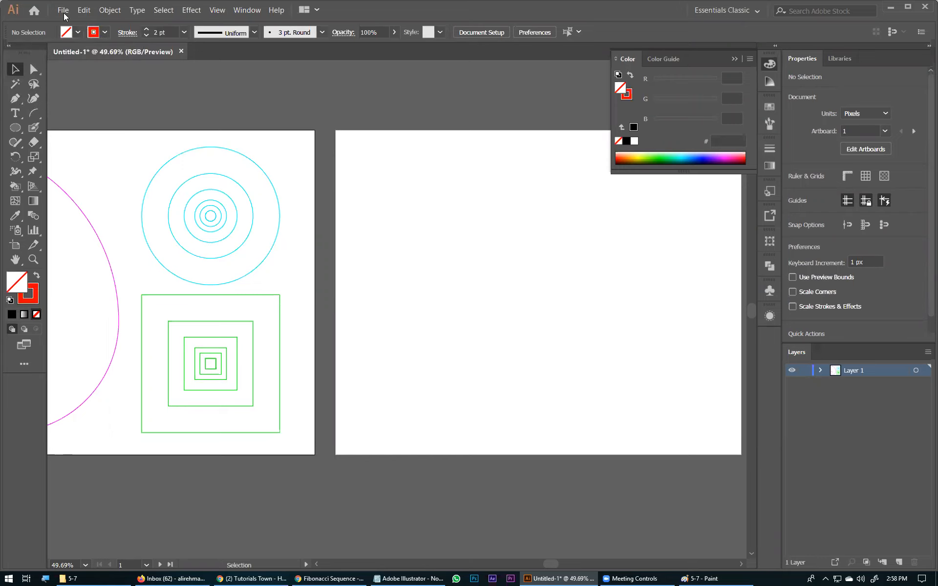
pyautogui.hotkey('ctrl', 'z')
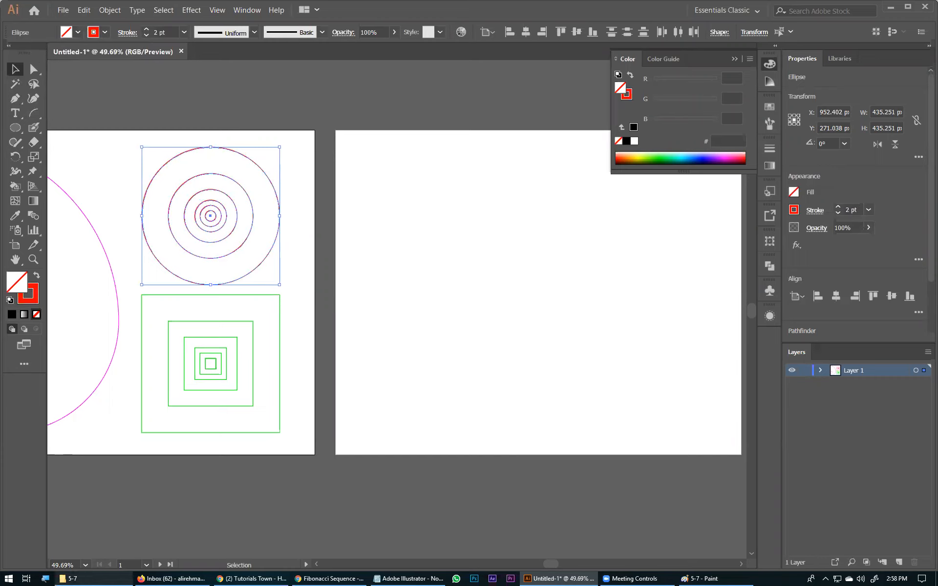
# Try to bring the sketch photo from its file folder straight into the Illustrator document.
pyautogui.click(90, 574)
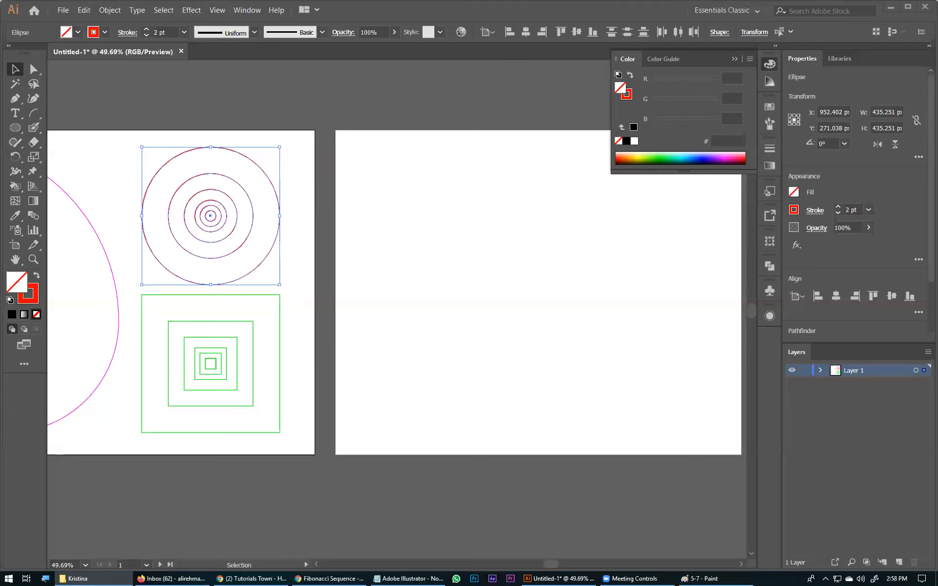
pyautogui.moveTo(531, 340); pyautogui.dragTo(565, 302)
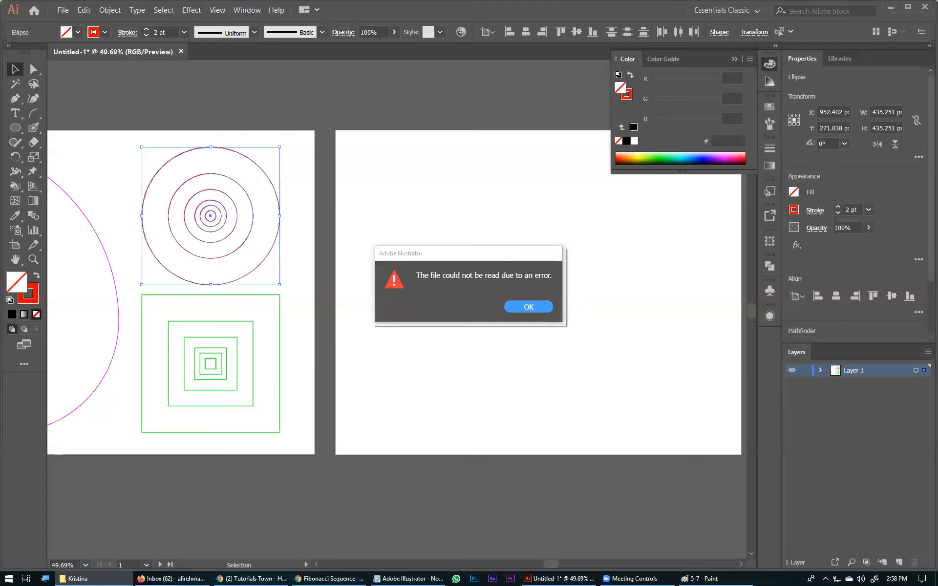
pyautogui.press('Return')
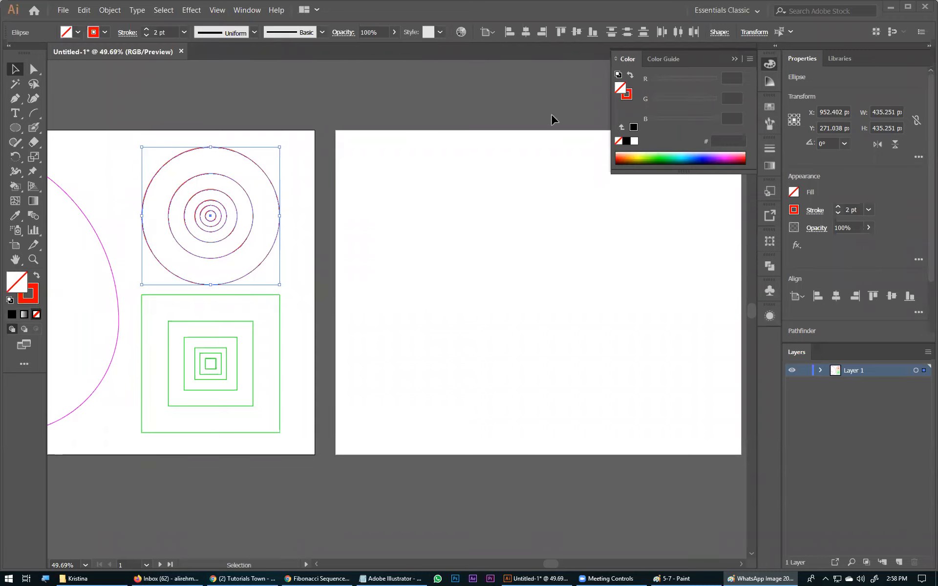
# Place the moon image from the Desktop as a linked file, about 721 by 962 px, on the left part of the second artboard.
pyautogui.click(69, 8)
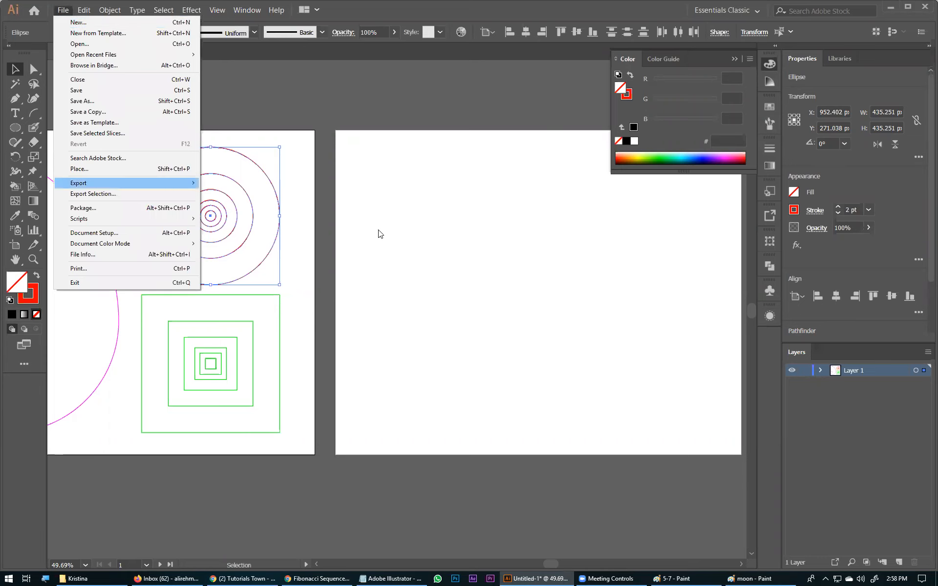
pyautogui.hotkey('shift', 'ctrl', 'p')
pyautogui.scroll(2, 76, 101)
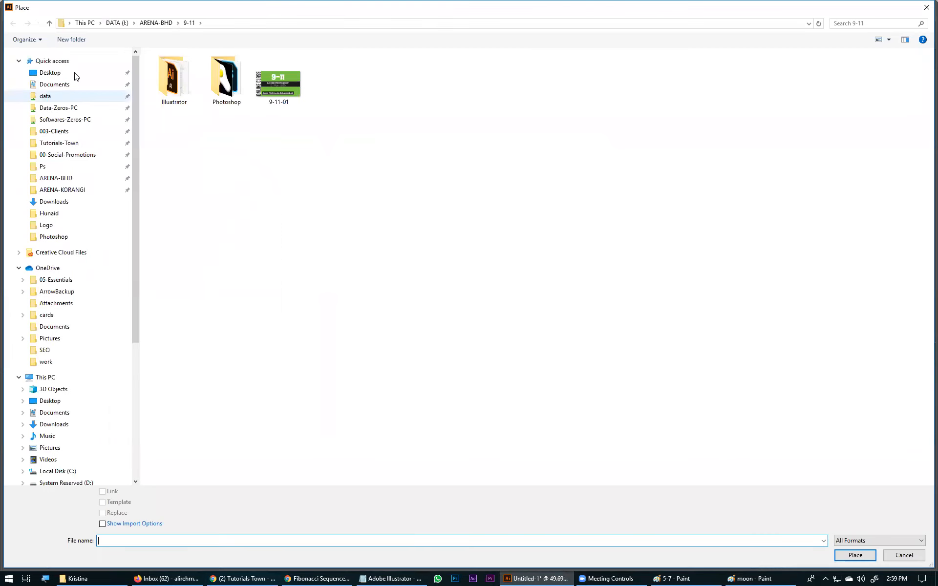
pyautogui.scroll(-1, 77, 77)
pyautogui.click(78, 54)
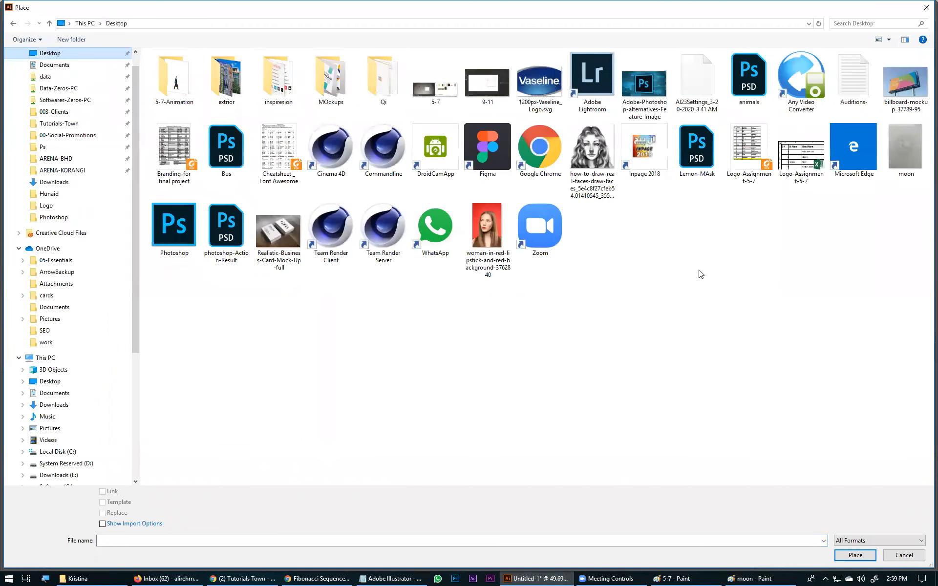
pyautogui.click(906, 174)
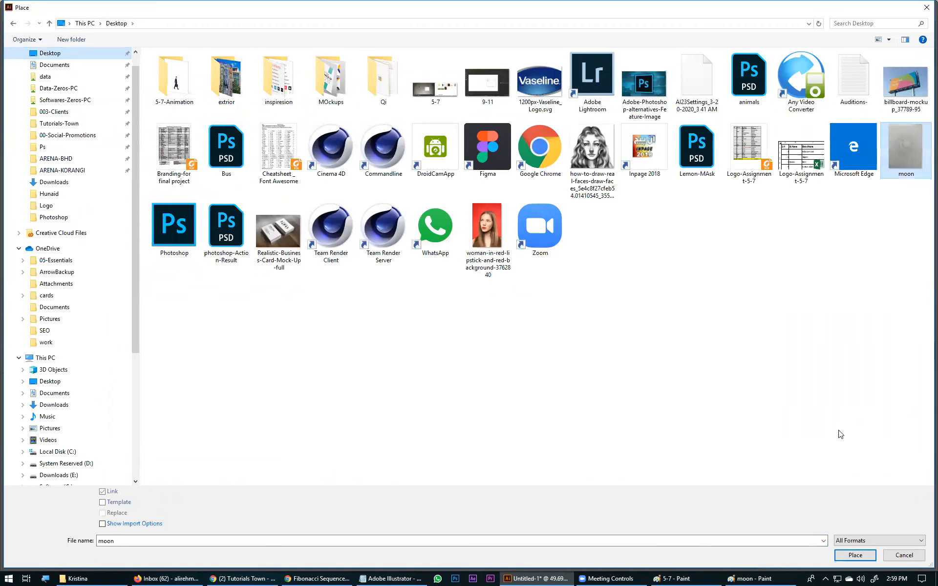
pyautogui.click(854, 555)
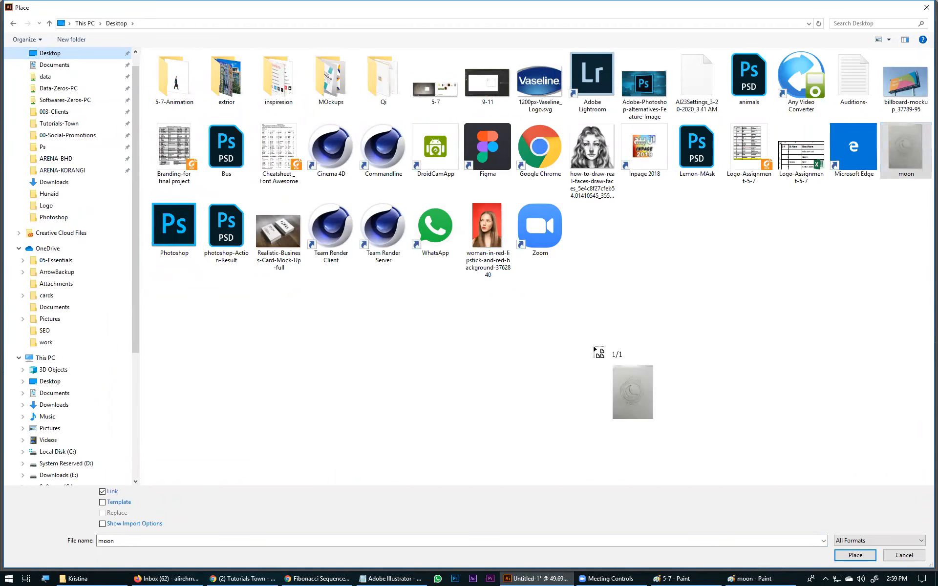
pyautogui.moveTo(619, 449); pyautogui.dragTo(555, 159)
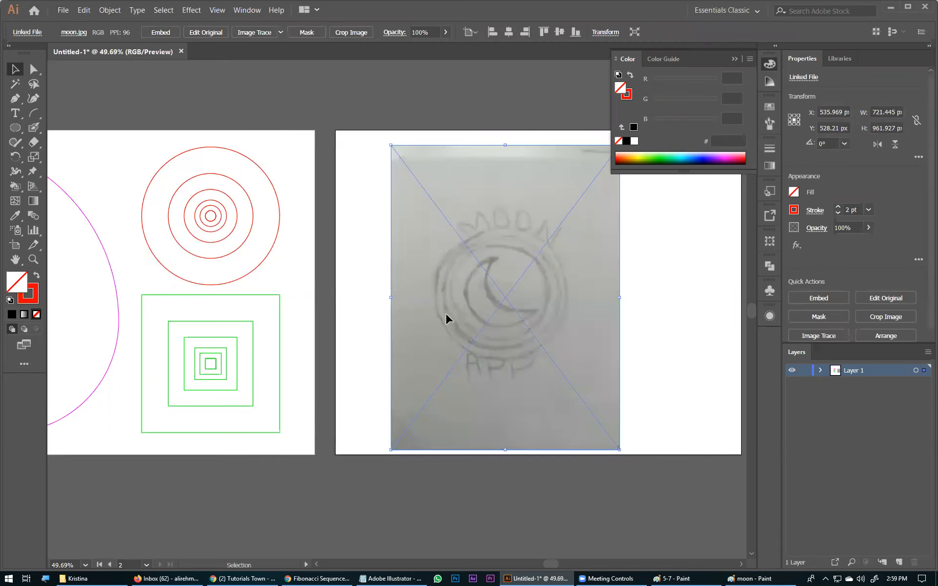
pyautogui.moveTo(445, 318); pyautogui.dragTo(419, 312)
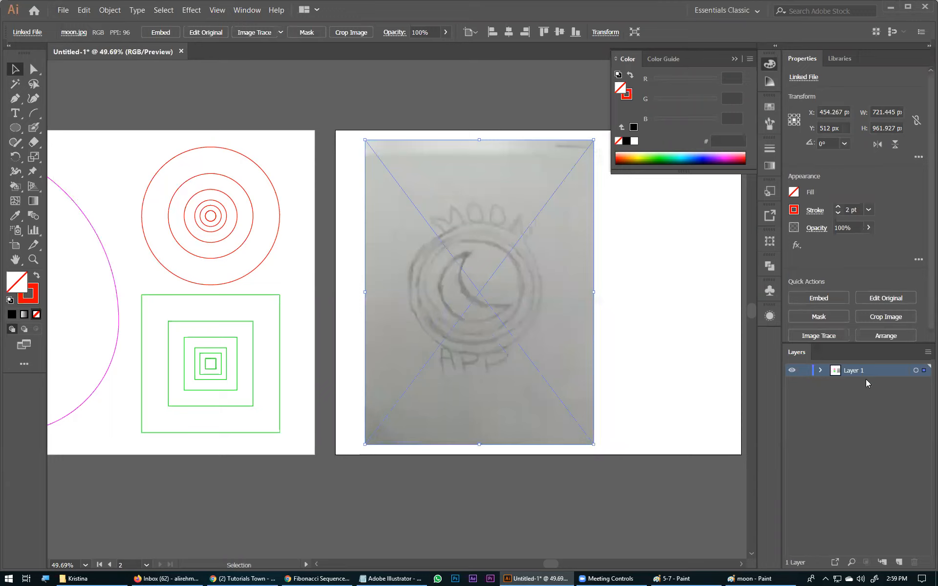
# Create a new layer above Layer 1 and clear the selection.
pyautogui.hotkey('ctrl', 'l')
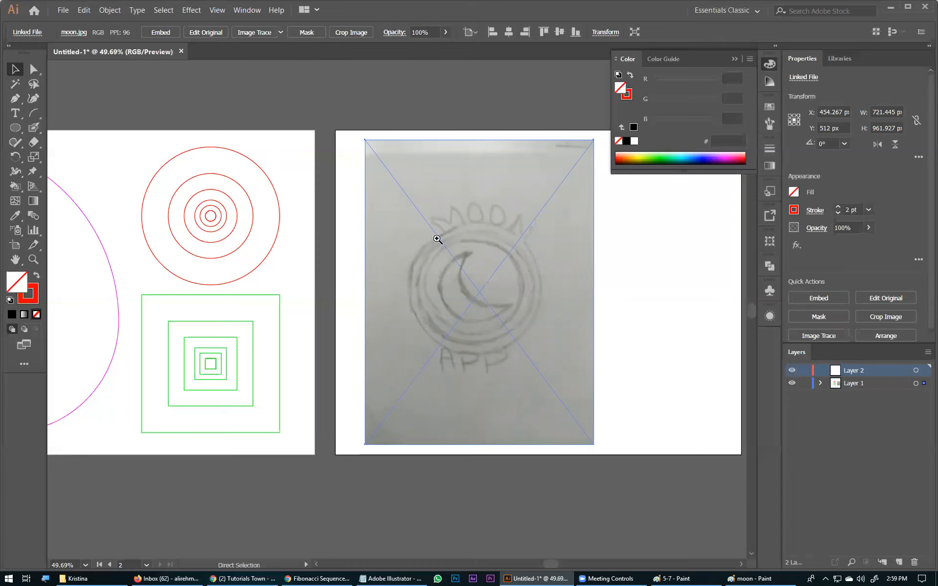
pyautogui.hotkey('ctrl', 'shift', 'a')
pyautogui.scroll(4, 307, 252)
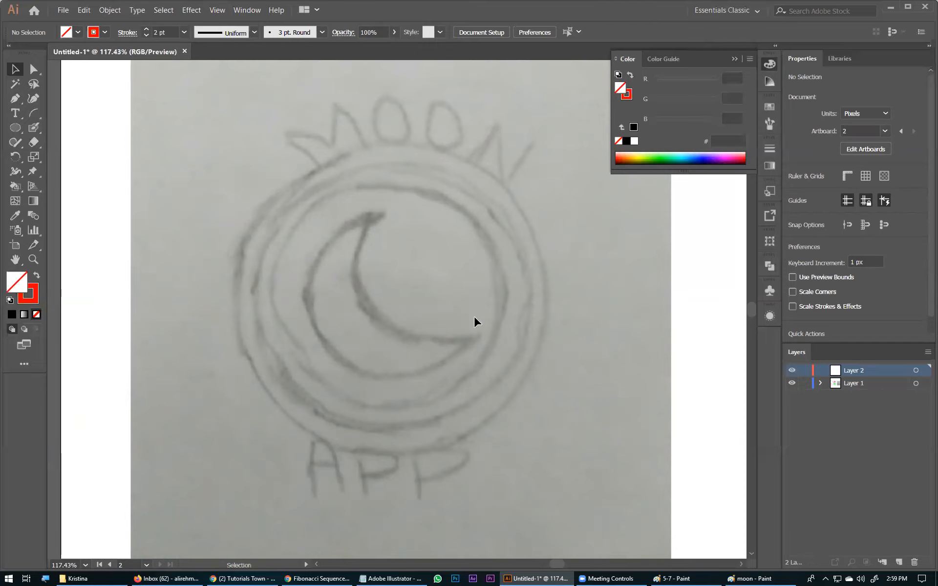
# Copy the largest golden circle from the first artboard onto the outer ring of the moon sketch.
pyautogui.hotkey('ctrl', '-')
pyautogui.hotkey('ctrl', '-')
pyautogui.hotkey('ctrl', '-')
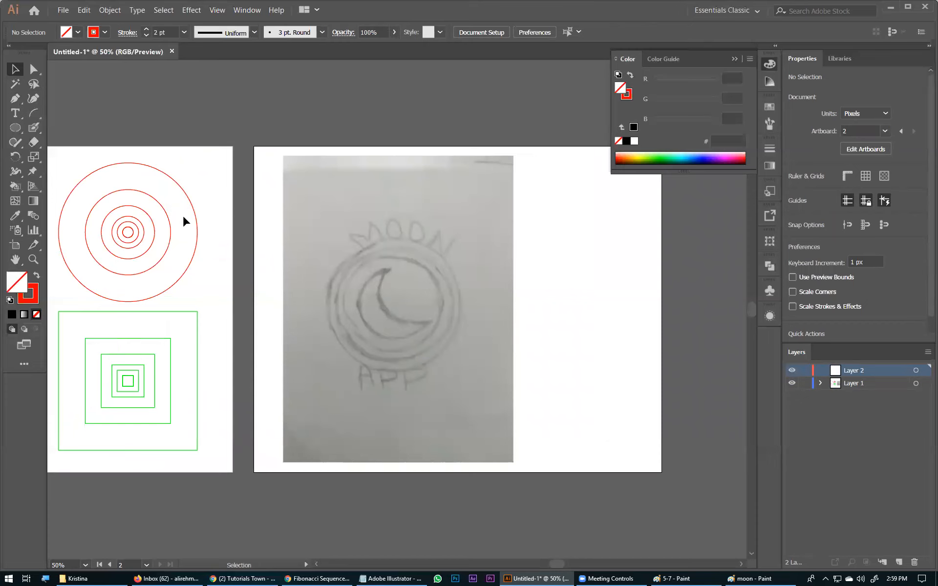
pyautogui.moveTo(195, 247)
pyautogui.mouseDown()
pyautogui.moveTo(416, 320)
pyautogui.moveTo(463, 324)
pyautogui.moveTo(465, 313)
pyautogui.mouseUp()
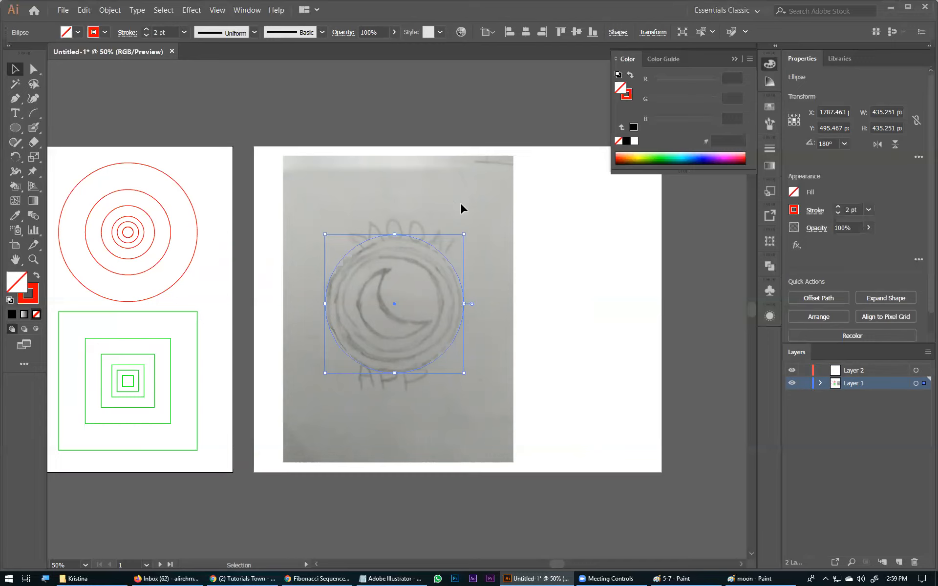
# Send the moon sketch image to the back, behind the copied circle, and clear the selection.
pyautogui.click(457, 220)
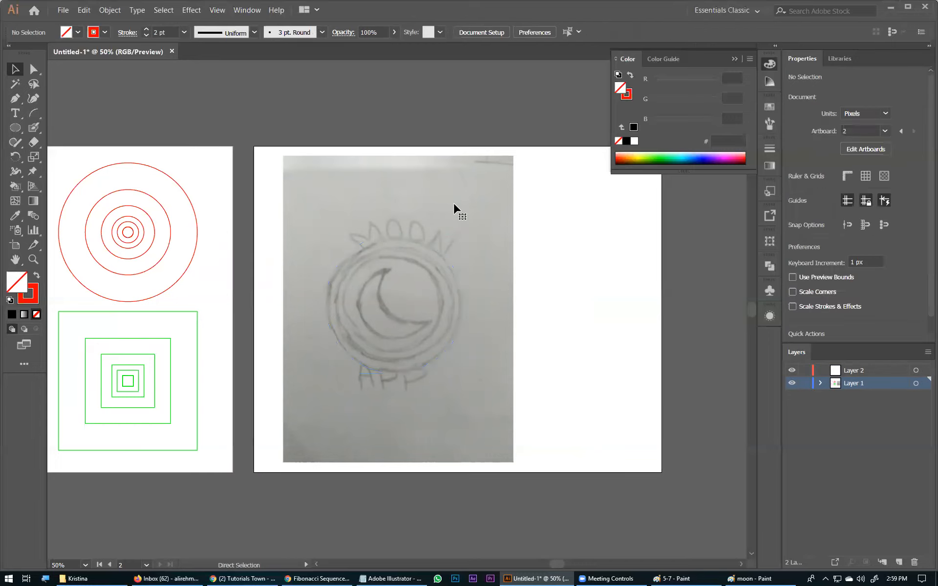
pyautogui.rightClick(453, 205)
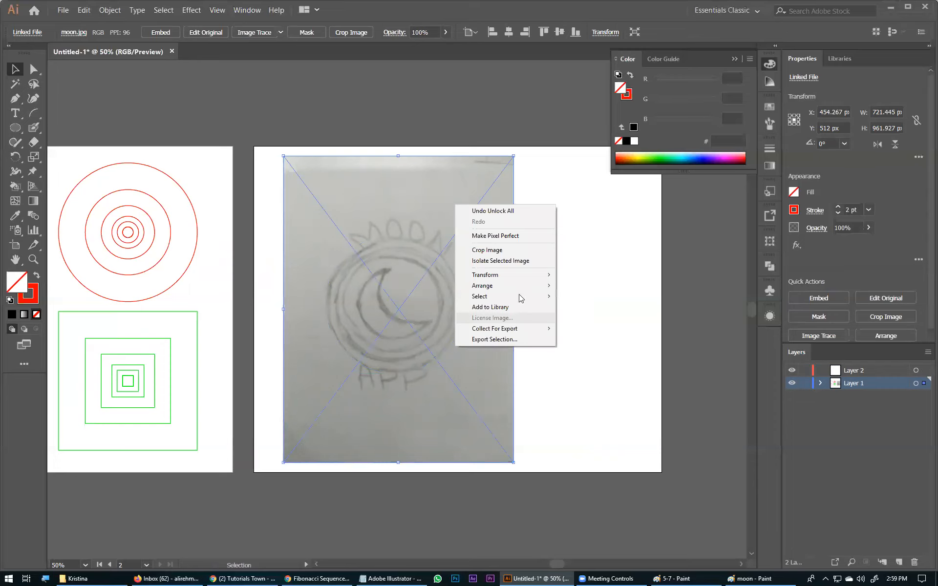
pyautogui.hotkey('shift', 'ctrl', '[')
pyautogui.rightClick(490, 275)
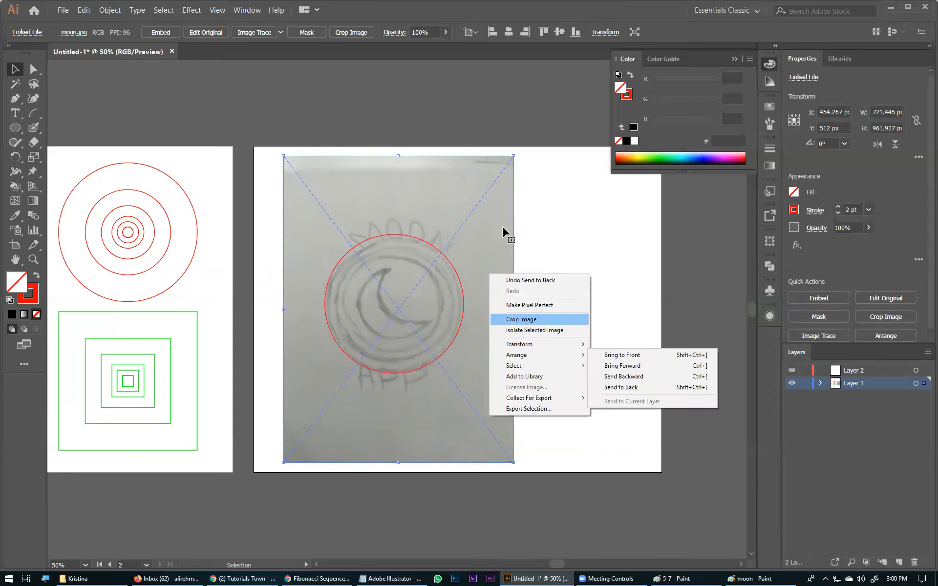
pyautogui.press('Escape')
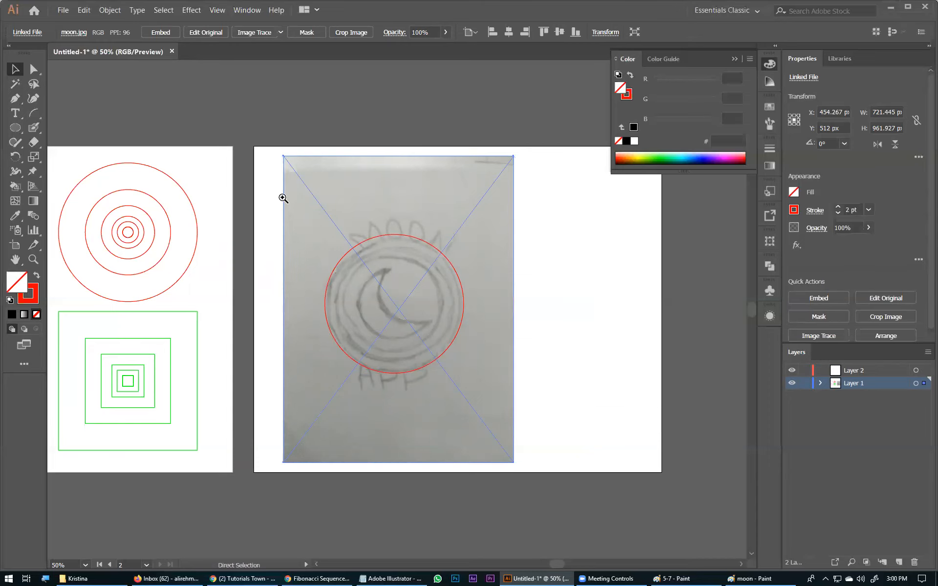
pyautogui.hotkey('ctrl', 'shift', 'a')
# Bring the moon sketch image in front of the copied circle and send it to the back again.
pyautogui.scroll(2, 466, 355)
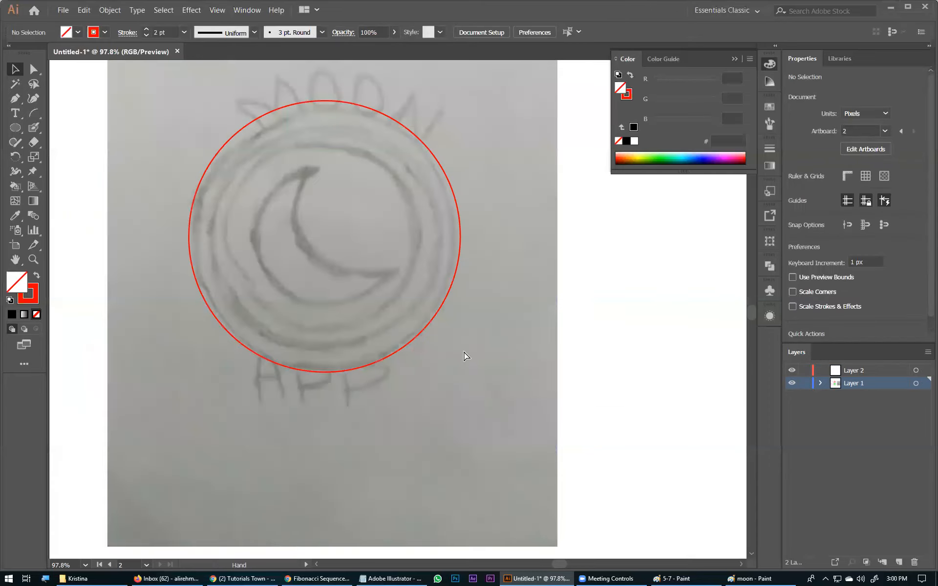
pyautogui.scroll(-3, 463, 356)
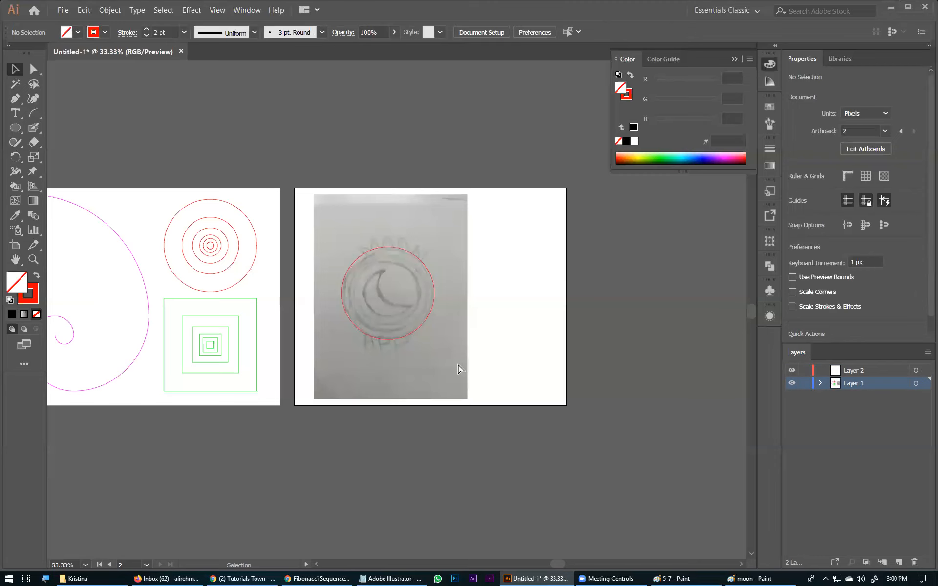
pyautogui.click(402, 332)
pyautogui.hotkey('ctrl', 'shift', ']')
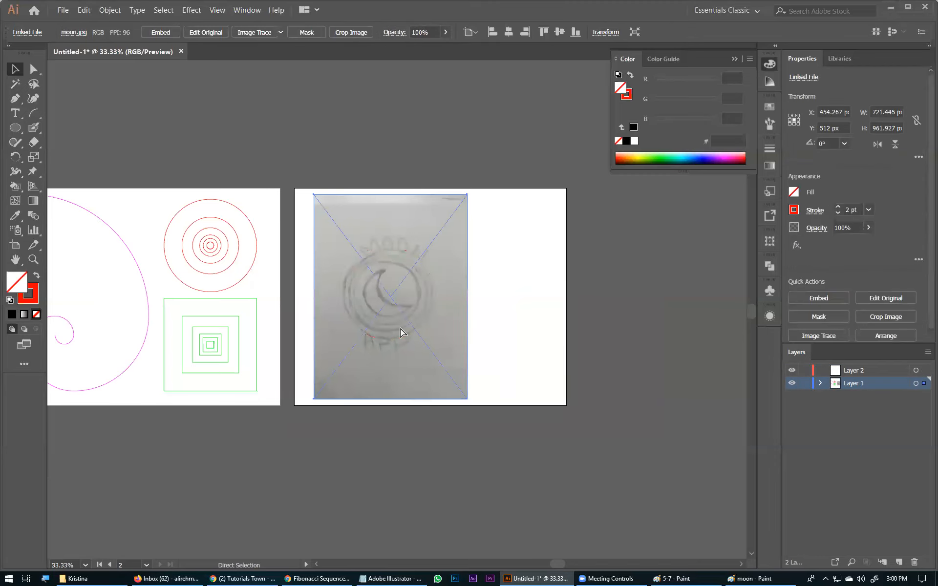
pyautogui.hotkey('ctrl', 'shift', 'a')
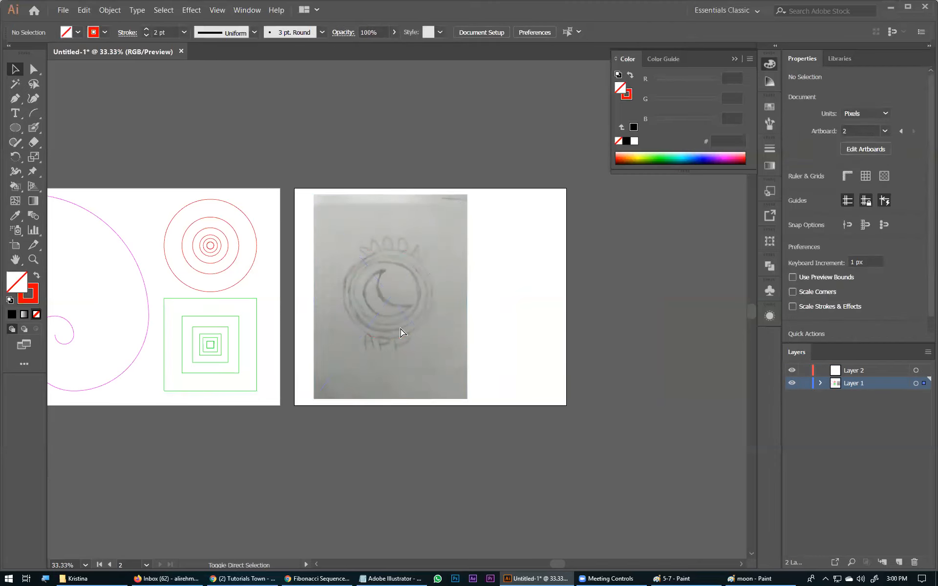
pyautogui.click(401, 329)
pyautogui.hotkey('ctrl', 'shift', '[')
pyautogui.hotkey('ctrl', 'shift', 'a')
# Copy the second-largest golden circle onto the moon sketch and centre it within the outer circle.
pyautogui.moveTo(348, 296); pyautogui.dragTo(403, 320)
pyautogui.moveTo(359, 269); pyautogui.dragTo(506, 259)
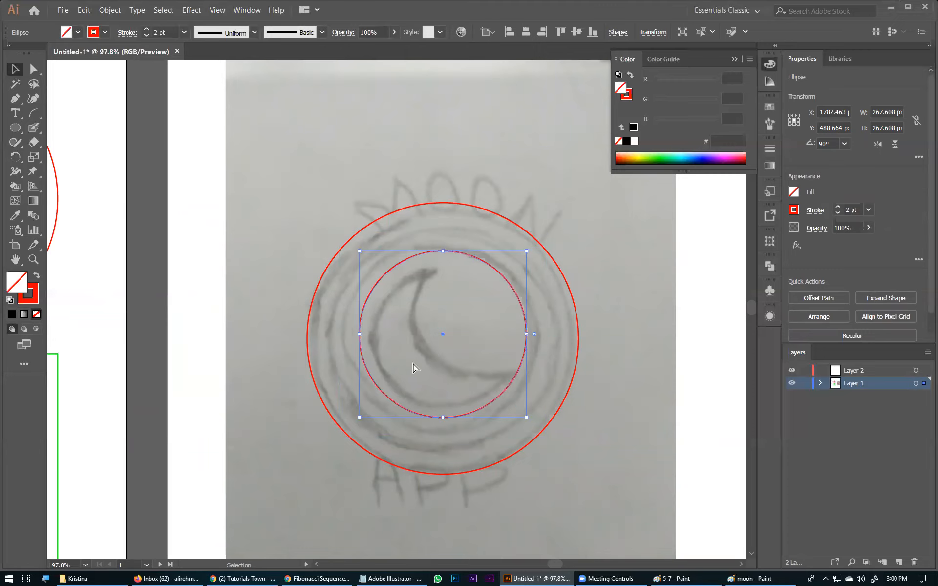
pyautogui.hotkey('ctrl', '-')
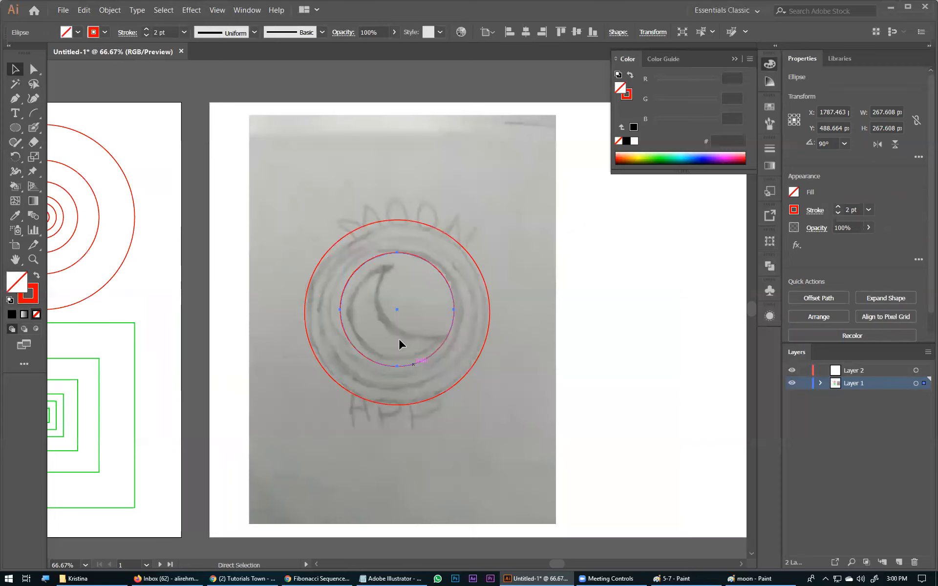
pyautogui.hotkey('ctrl', '-')
pyautogui.click(442, 299)
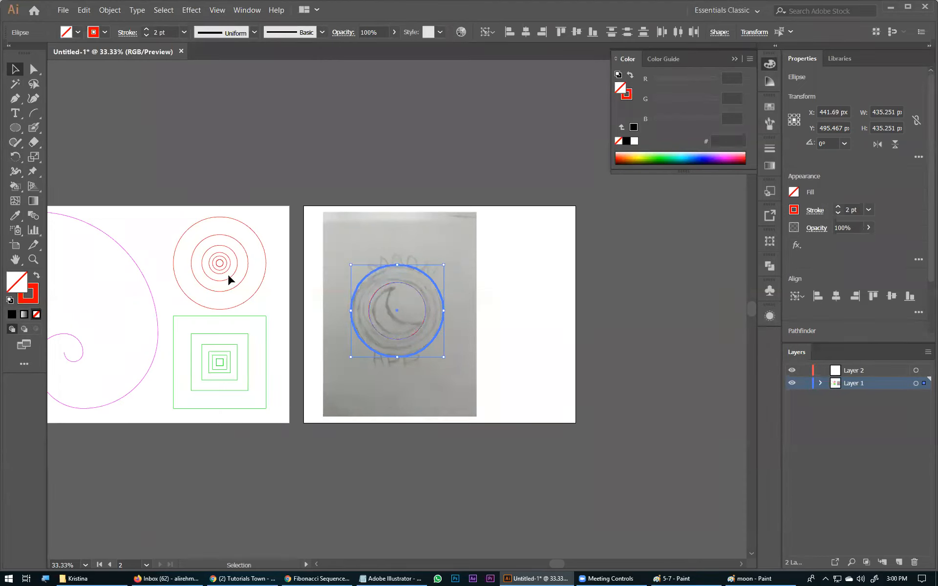
# Copy the third-largest golden circle onto the sketch and centre-align it with the two larger circles.
pyautogui.moveTo(228, 277); pyautogui.dragTo(228, 277)
pyautogui.moveTo(401, 323); pyautogui.dragTo(390, 329)
pyautogui.scroll(5, 374, 372)
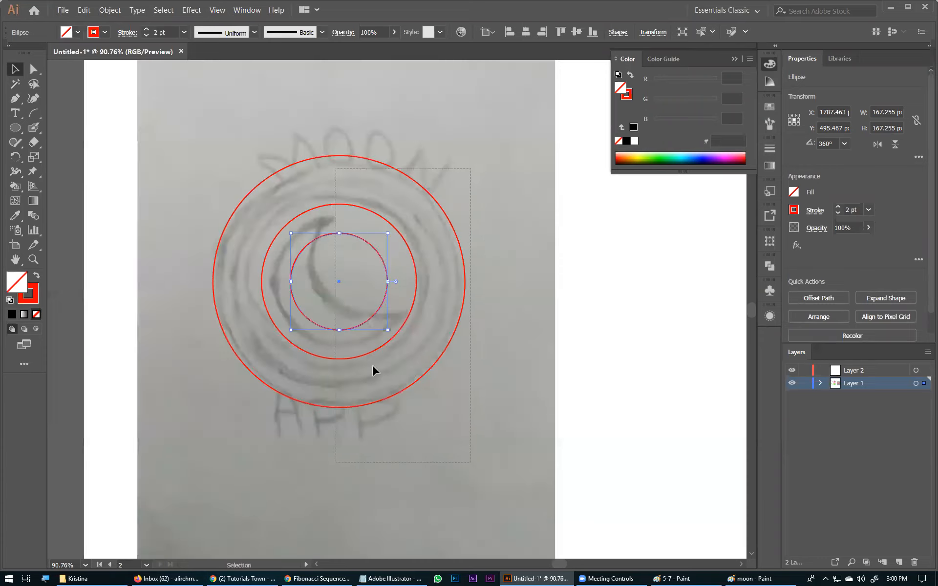
pyautogui.hotkey('ctrl', 'a')
pyautogui.click(284, 227)
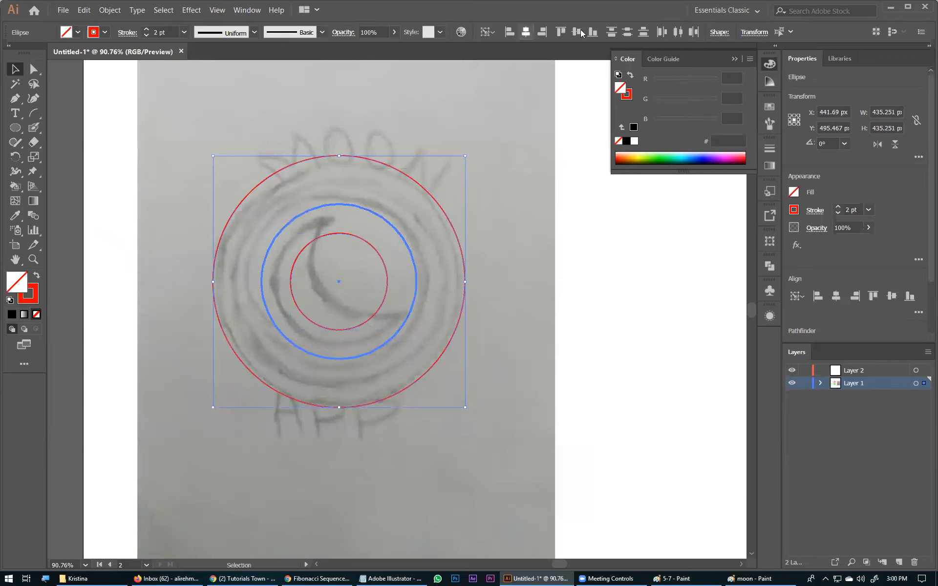
pyautogui.click(391, 283)
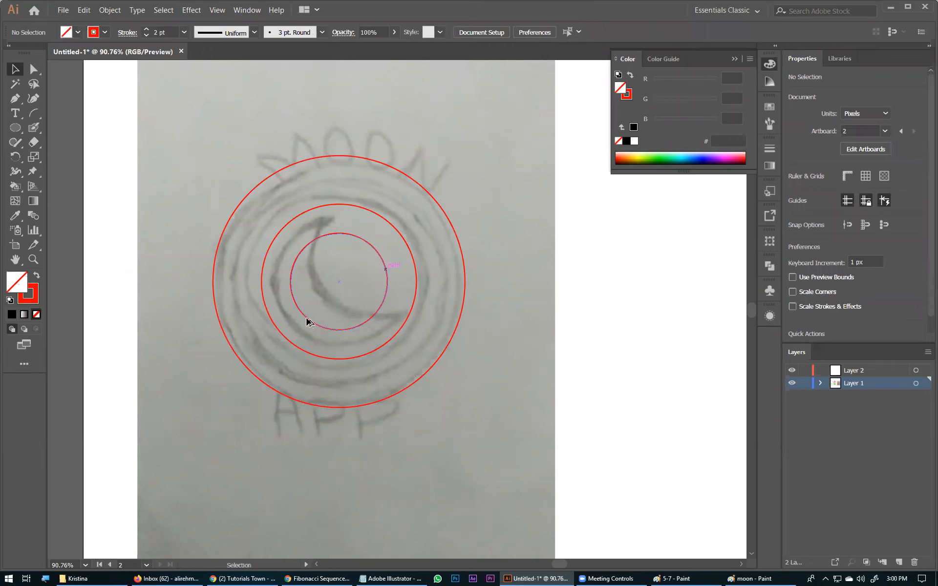
# Duplicate the innermost circle up and to the right, and cut the copy out of the original with Shape Builder to form a crescent.
pyautogui.click(310, 321)
pyautogui.moveTo(351, 303); pyautogui.dragTo(335, 302)
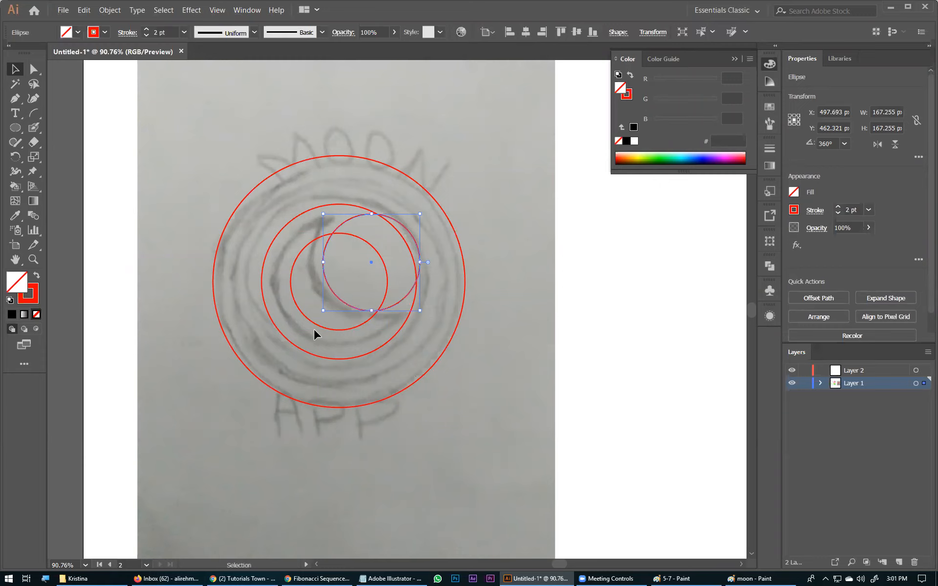
pyautogui.keyDown('shift'); pyautogui.click(307, 317); pyautogui.keyUp('shift')
pyautogui.moveTo(16, 189); pyautogui.dragTo(66, 218)
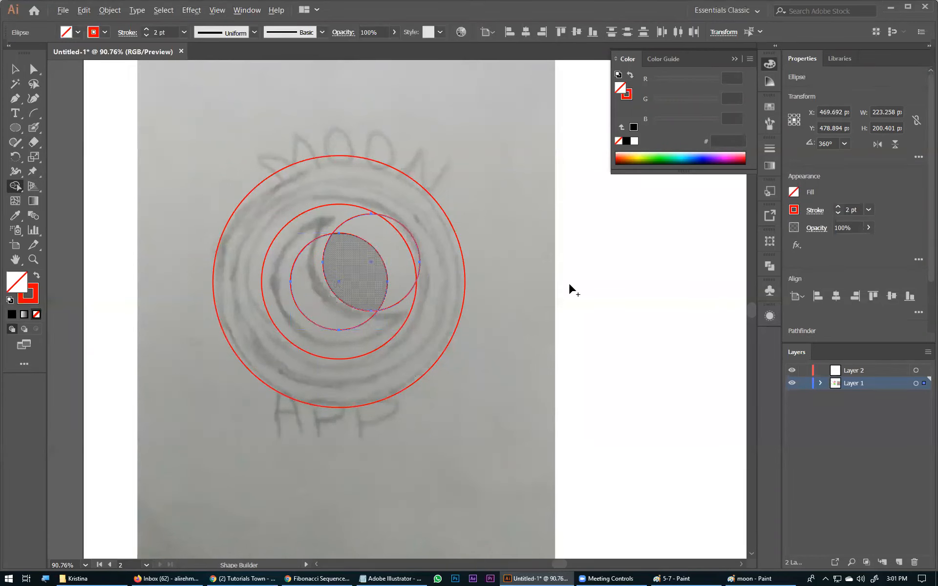
pyautogui.keyDown('alt'); pyautogui.click(355, 273); pyautogui.keyUp('alt')
pyautogui.click(19, 71)
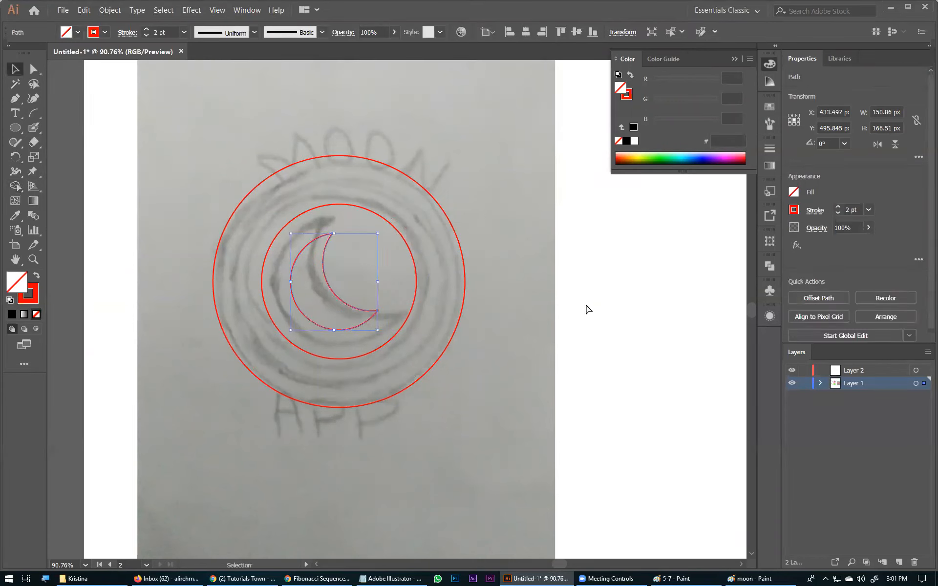
# Copy the crescent and its two surrounding circles onto the blank area beside the sketch.
pyautogui.scroll(-1, 504, 288)
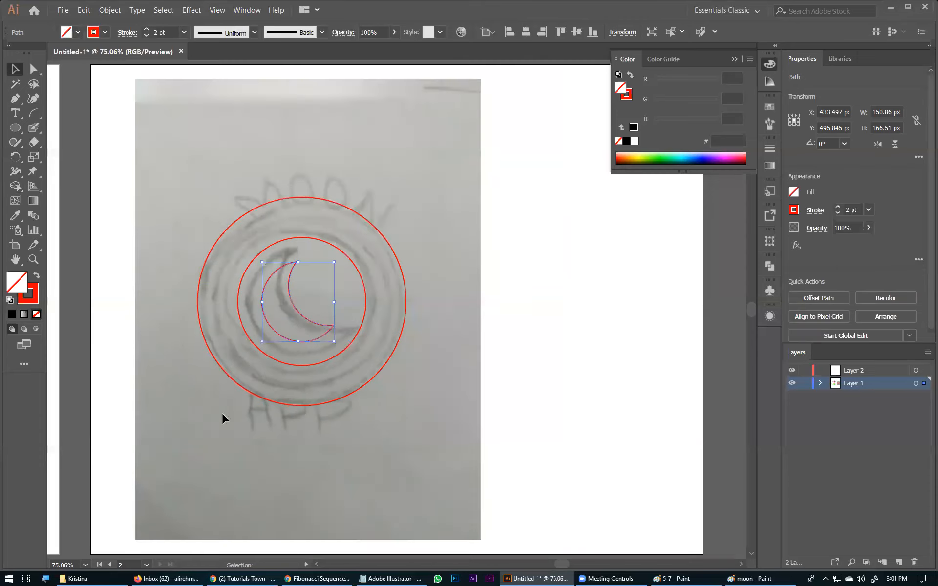
pyautogui.hotkey('ctrl', 'a')
pyautogui.moveTo(534, 381); pyautogui.dragTo(570, 514)
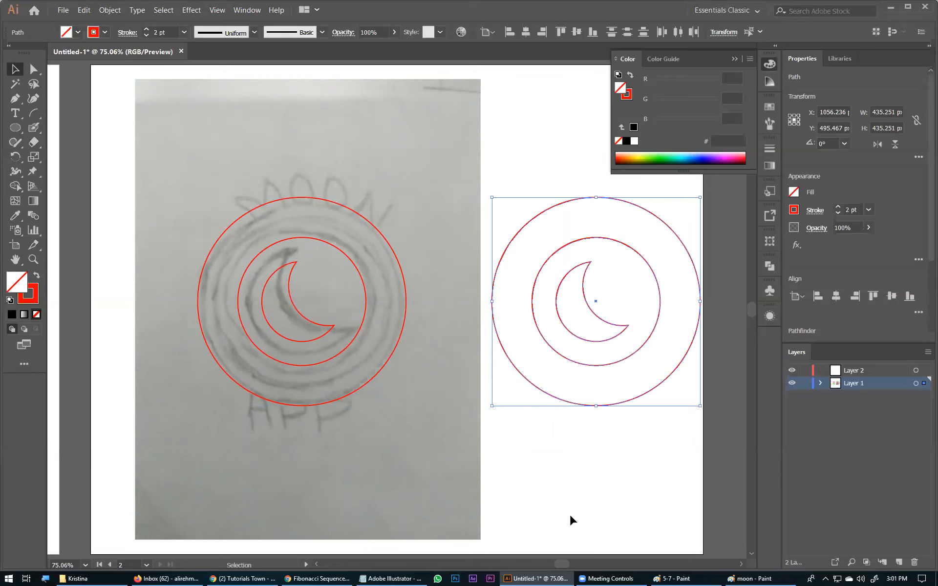
pyautogui.click(560, 519)
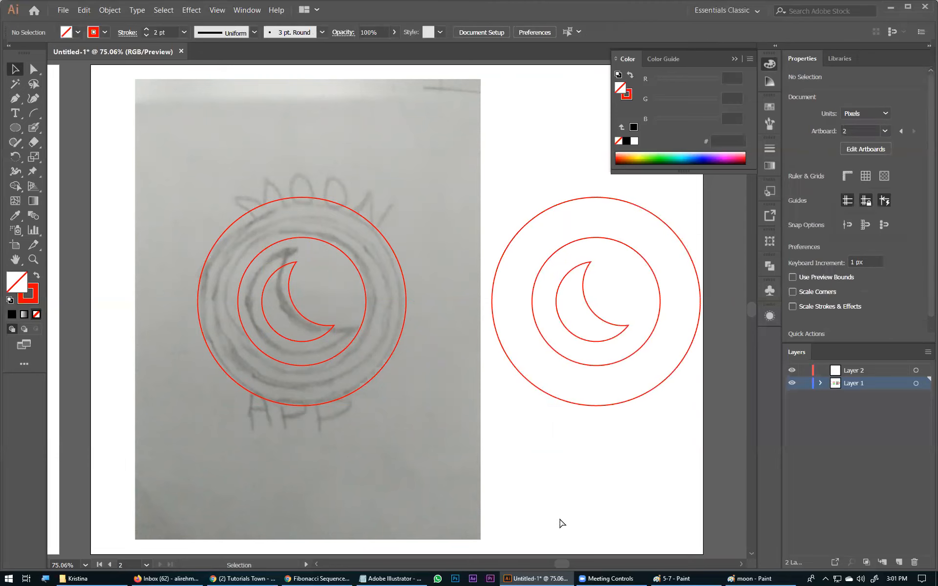
# Undo the copy and the crescent cut, and shift the offset circle to match the sketched moon's inner curve more closely.
pyautogui.hotkey('ctrl', 'z')
pyautogui.hotkey('ctrl', 'z')
pyautogui.moveTo(334, 330); pyautogui.dragTo(359, 347)
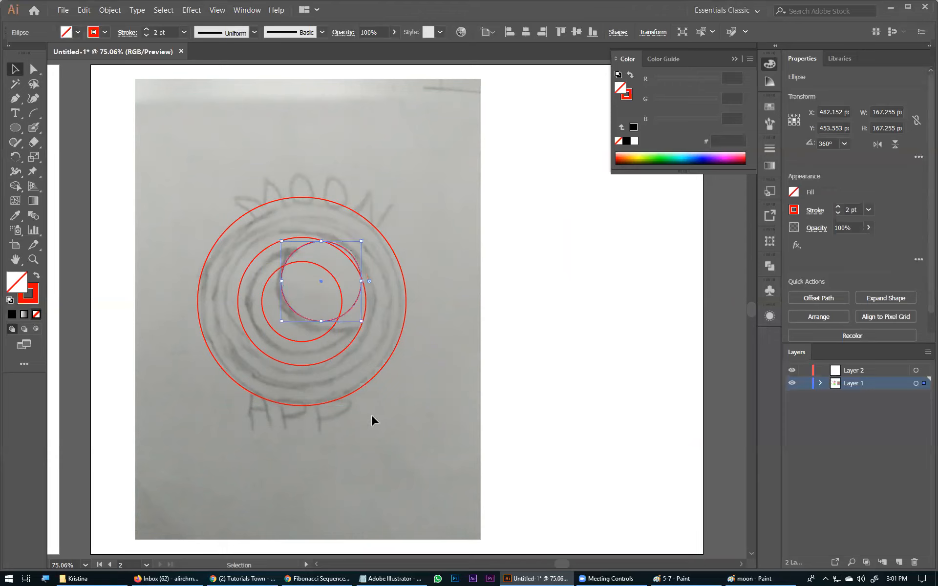
pyautogui.click(310, 305)
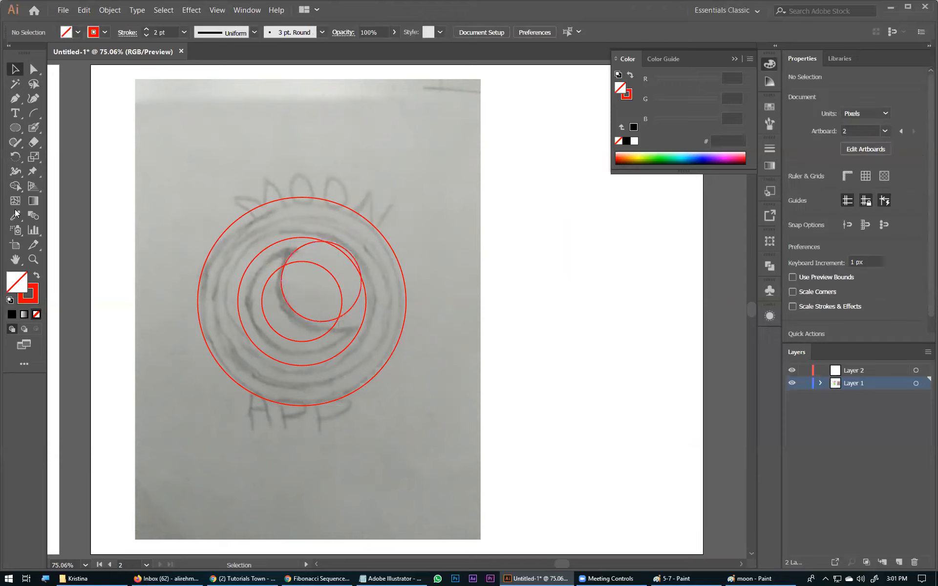
# Remove the repositioned offset circle from the innermost circle with Shape Builder, leaving a crescent.
pyautogui.hotkey('ctrl', 'z')
pyautogui.click(15, 187)
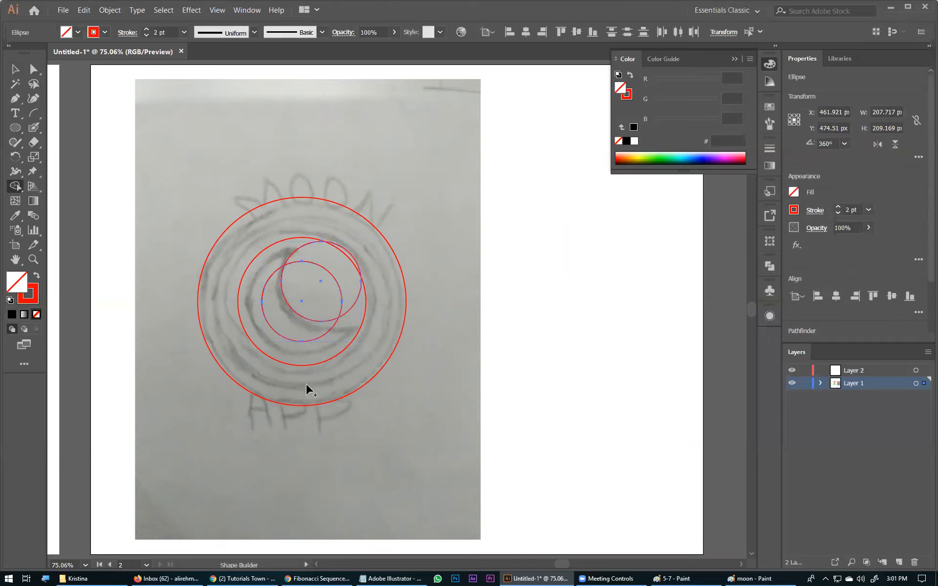
pyautogui.moveTo(344, 273); pyautogui.dragTo(320, 310)
pyautogui.press('v')
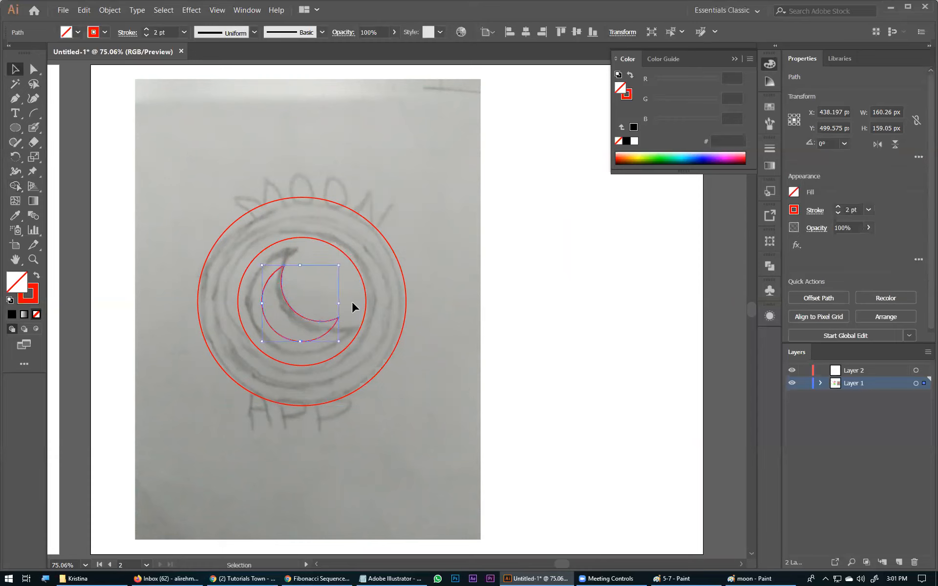
# Duplicate the finished crescent and both surrounding circles beside the sketch, and clear the selection.
pyautogui.click(310, 341)
pyautogui.moveTo(301, 302); pyautogui.dragTo(602, 302)
pyautogui.click(623, 448)
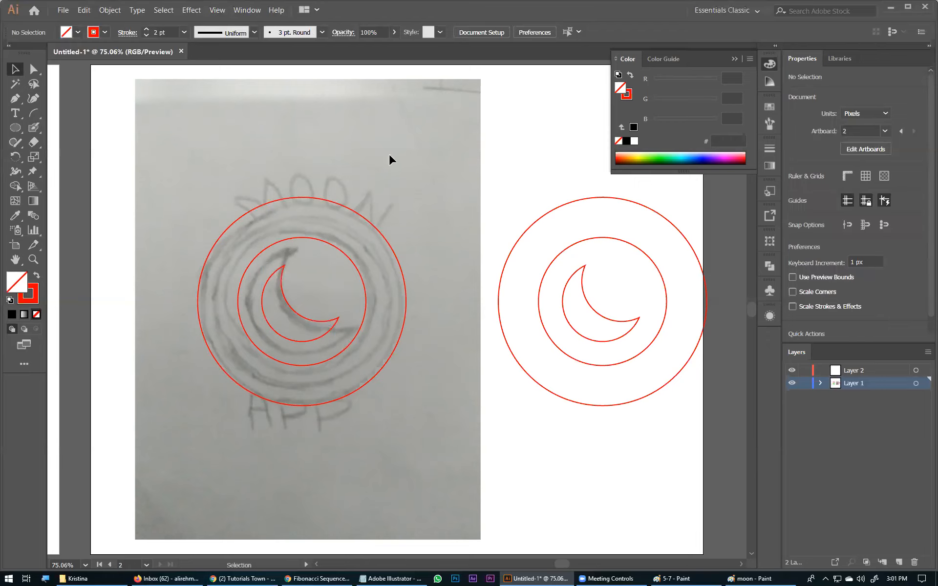
# Delete the moon sketch image and both sets of logo outlines from the second artboard.
pyautogui.hotkey('ctrl', 'alt')
pyautogui.click(437, 229)
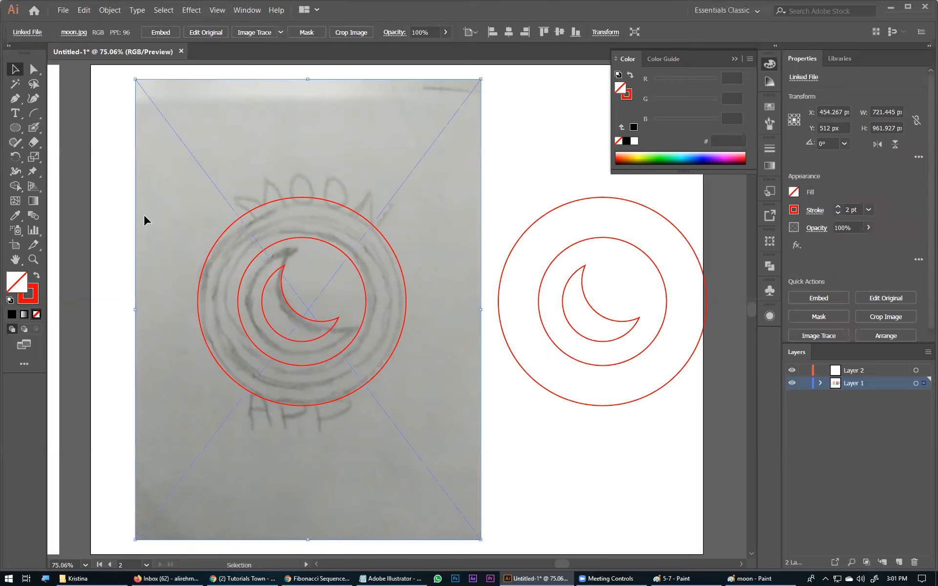
pyautogui.press('Delete')
pyautogui.hotkey('ctrl', 'a')
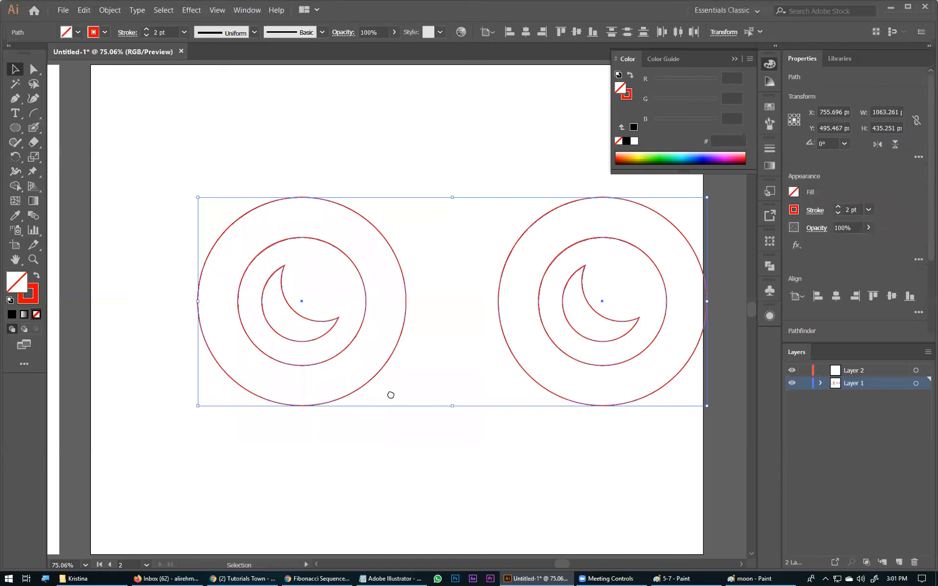
pyautogui.press('Delete')
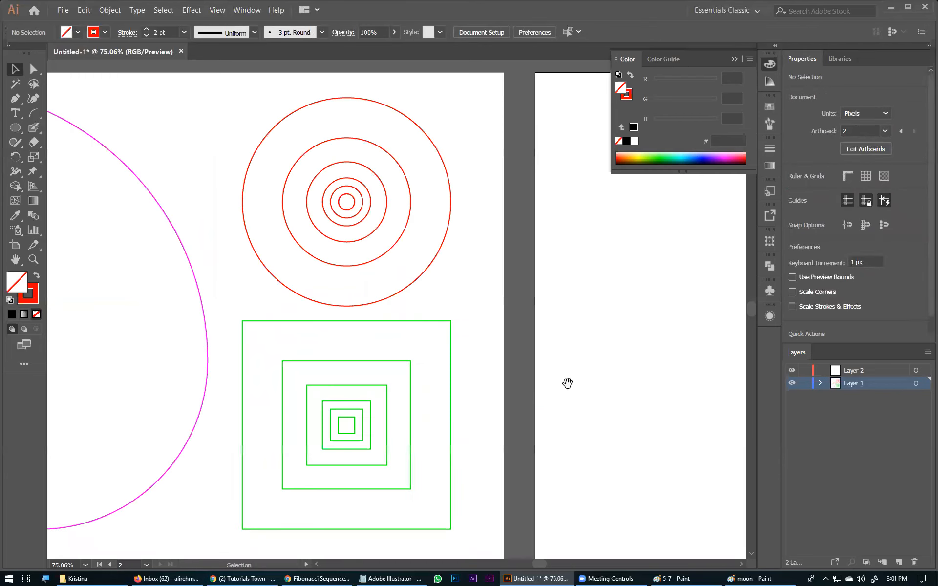
# Place two copies of the largest golden circle on the second artboard, one above the other and overlapping by half.
pyautogui.hotkey('ctrl', '-')
pyautogui.hotkey('ctrl', '-')
pyautogui.click(272, 331)
pyautogui.moveTo(252, 326); pyautogui.dragTo(541, 295)
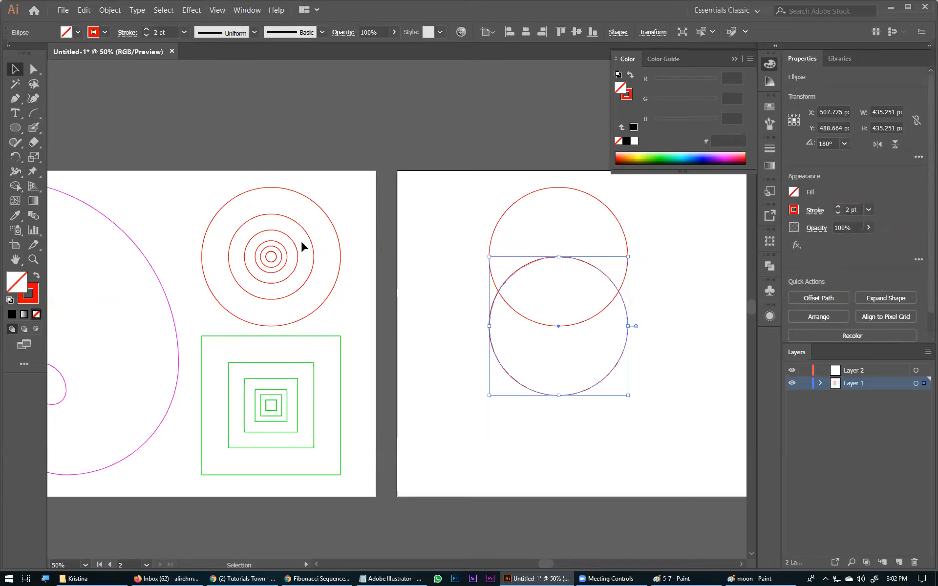
# Copy the second-largest golden circle onto the centre of the overlap between the two large circles.
pyautogui.click(310, 272)
pyautogui.moveTo(313, 259); pyautogui.dragTo(345, 259)
pyautogui.moveTo(592, 304); pyautogui.dragTo(599, 311)
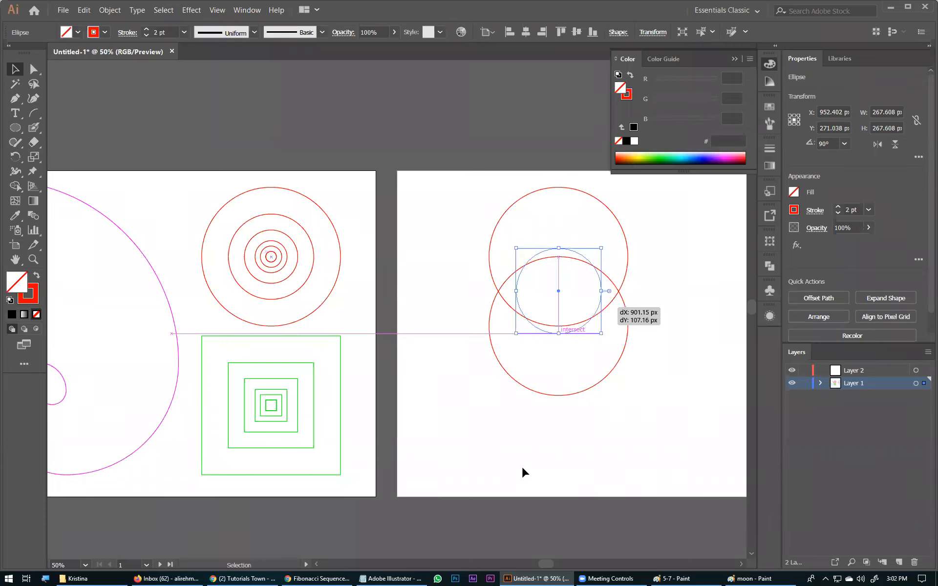
# Copy the third-largest golden circle to the second artboard and centre-align it with the circle in the overlap.
pyautogui.click(292, 274)
pyautogui.press('a')
pyautogui.press('v')
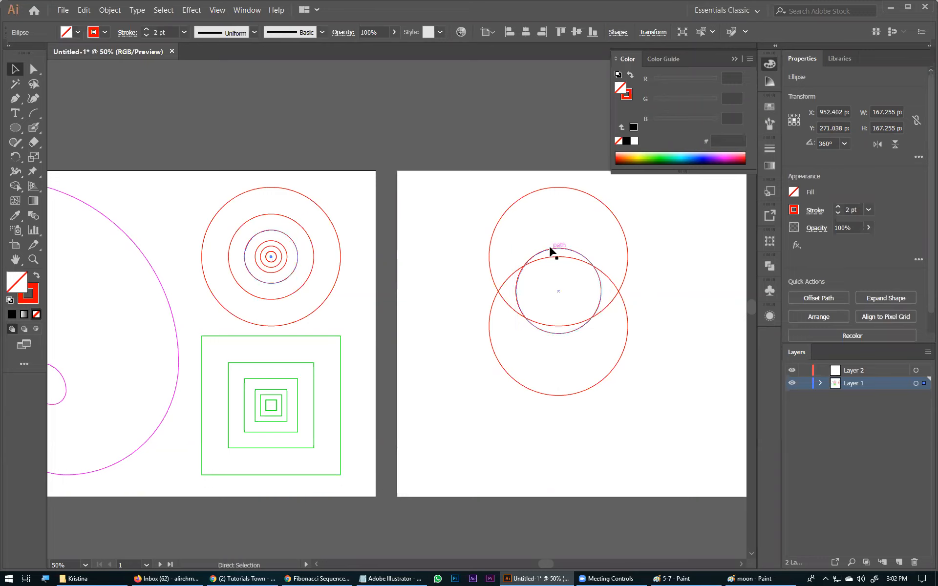
pyautogui.keyDown('shift'); pyautogui.click(551, 252); pyautogui.keyUp('shift')
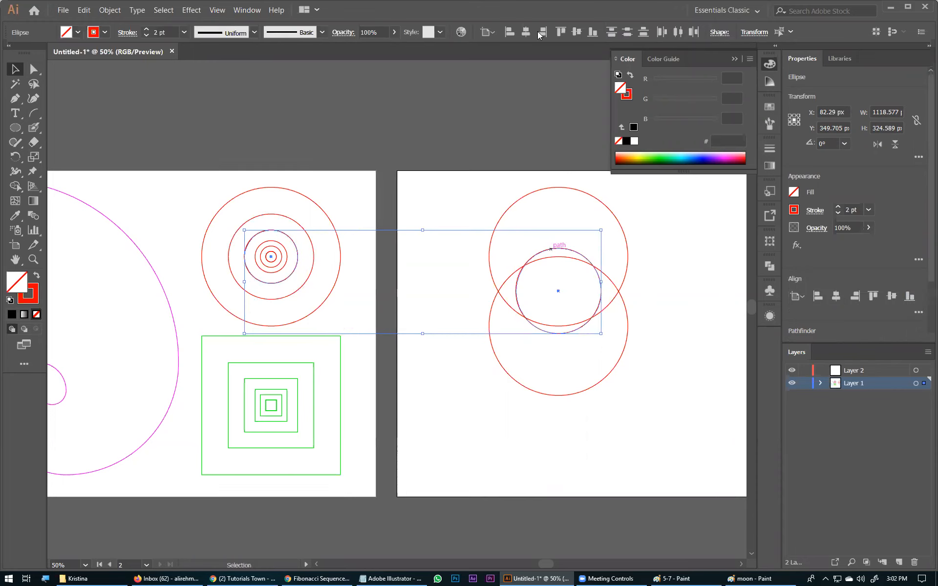
pyautogui.click(577, 33)
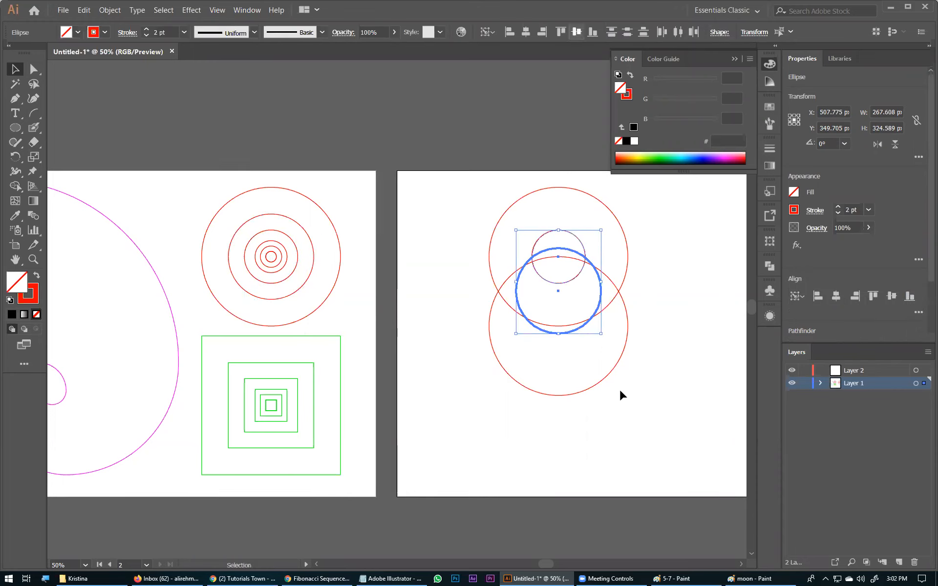
pyautogui.click(672, 365)
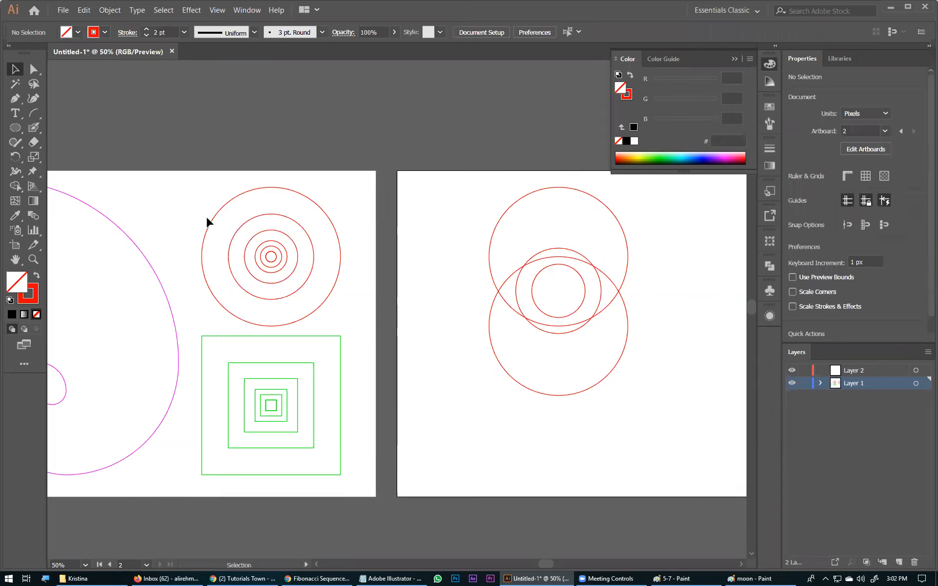
# Copy another largest golden circle over the overlap and centre-align the two smaller circles to it as the key object.
pyautogui.doubleClick(255, 190)
pyautogui.press('Escape')
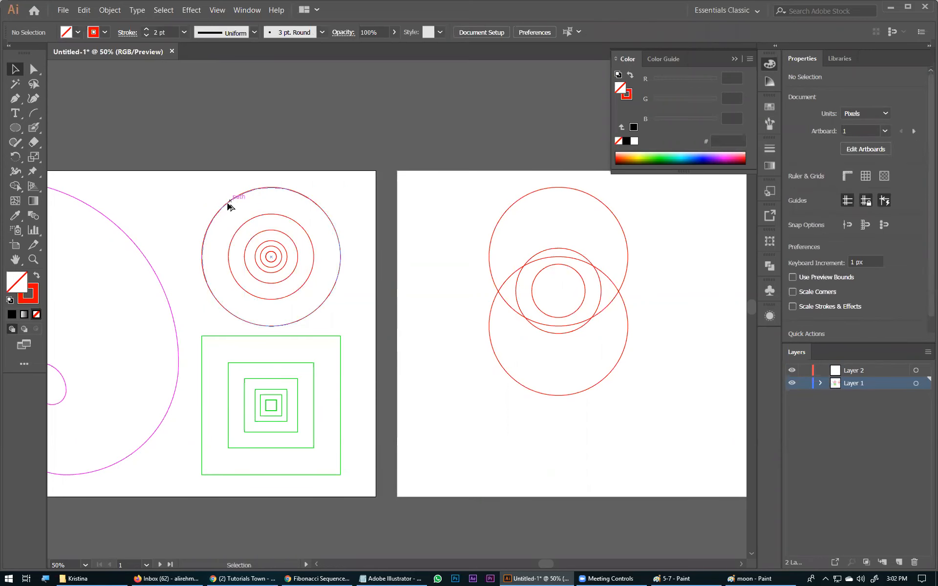
pyautogui.moveTo(227, 204); pyautogui.dragTo(512, 238)
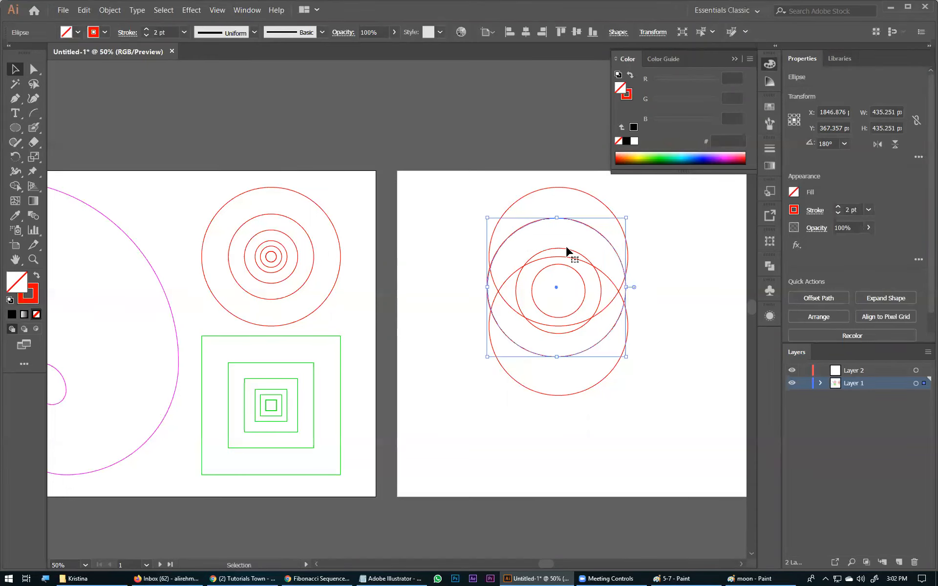
pyautogui.keyDown('shift'); pyautogui.click(567, 252); pyautogui.keyUp('shift')
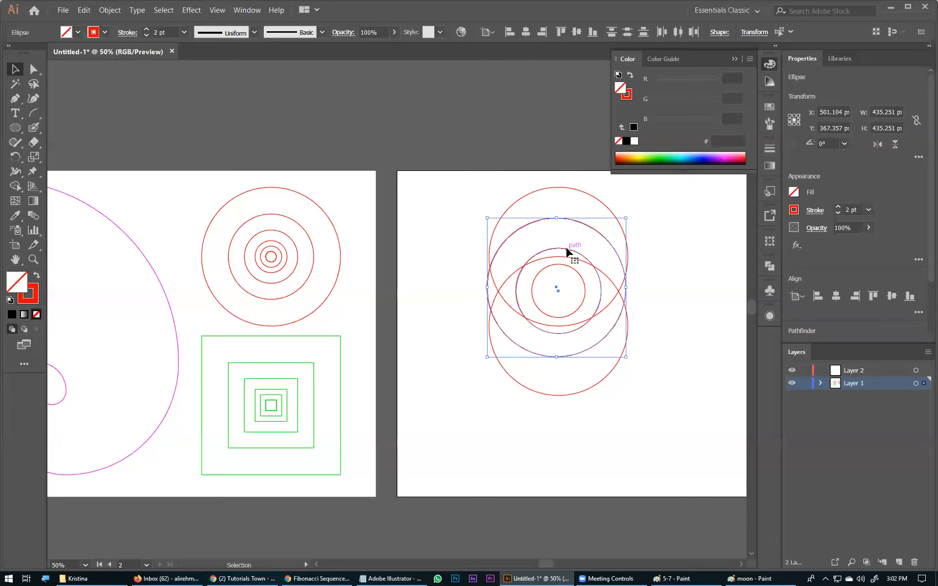
pyautogui.keyDown('shift'); pyautogui.click(577, 302); pyautogui.keyUp('shift')
pyautogui.click(490, 32)
pyautogui.click(521, 59)
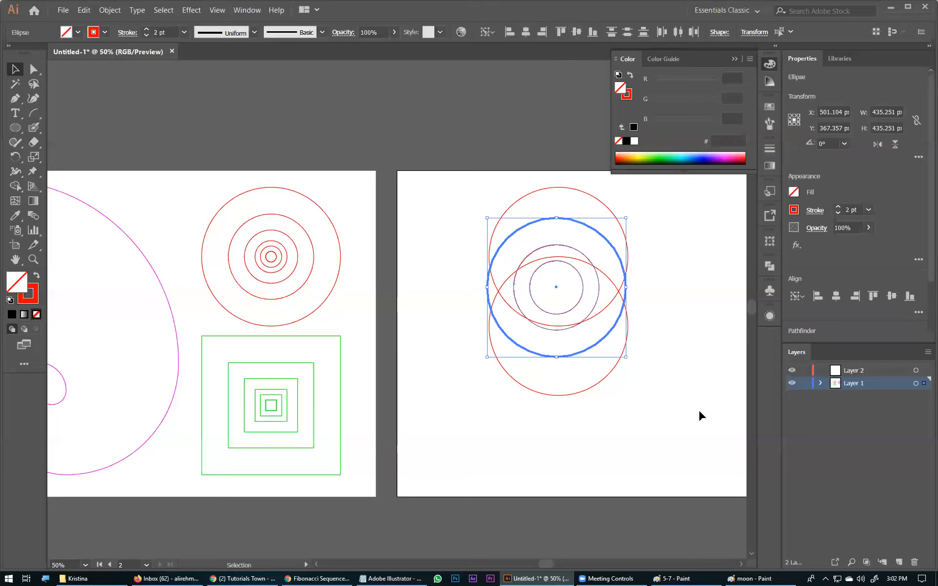
# Nudge the three concentric circles down towards the middle of the overlap.
pyautogui.press('Down')
pyautogui.press('Down')
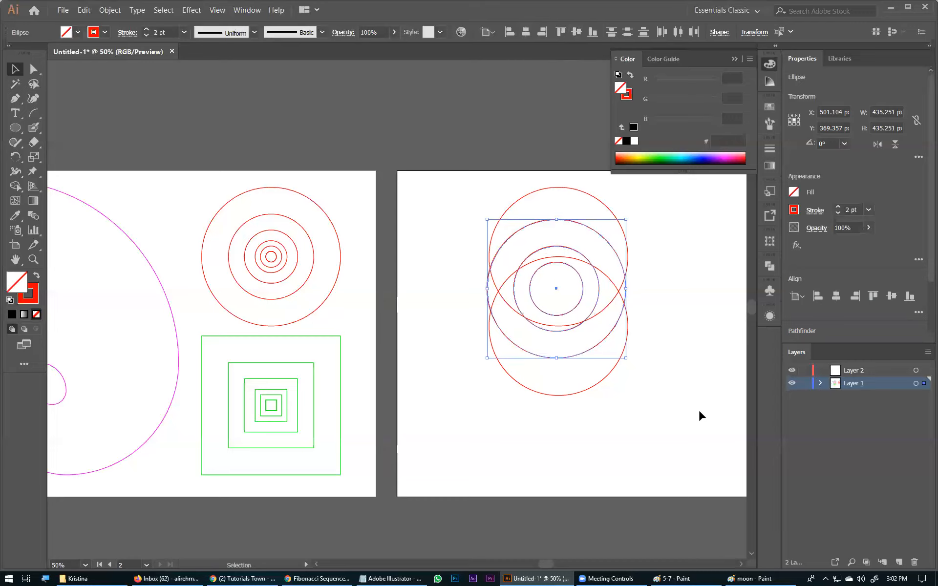
pyautogui.press('Down')
pyautogui.press('Down')
# Show the rulers, place a horizontal guide through the two large circles' intersections, and nudge the three concentric circles down along it.
pyautogui.press('a')
pyautogui.hotkey('ctrl', 'r')
pyautogui.moveTo(317, 64); pyautogui.dragTo(497, 291)
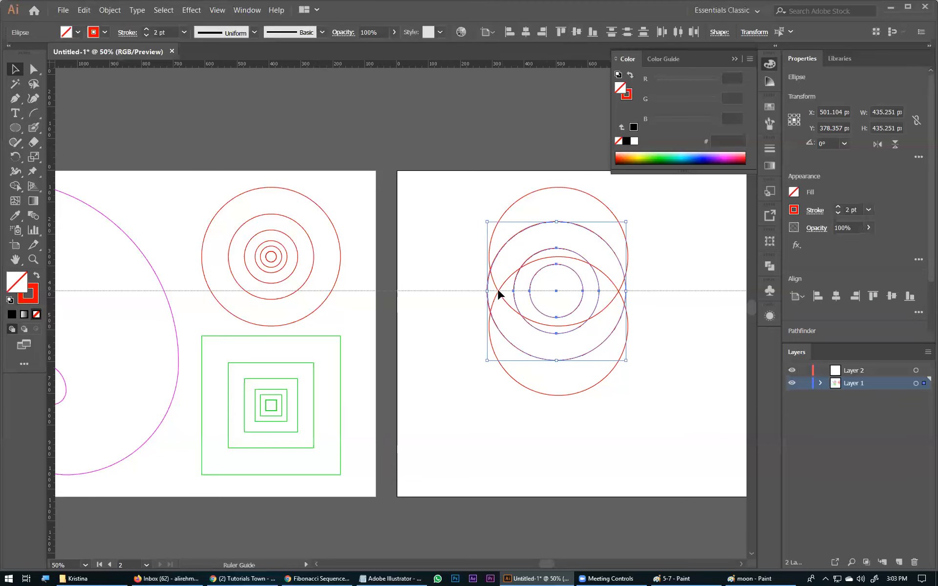
pyautogui.moveTo(411, 283); pyautogui.dragTo(410, 283)
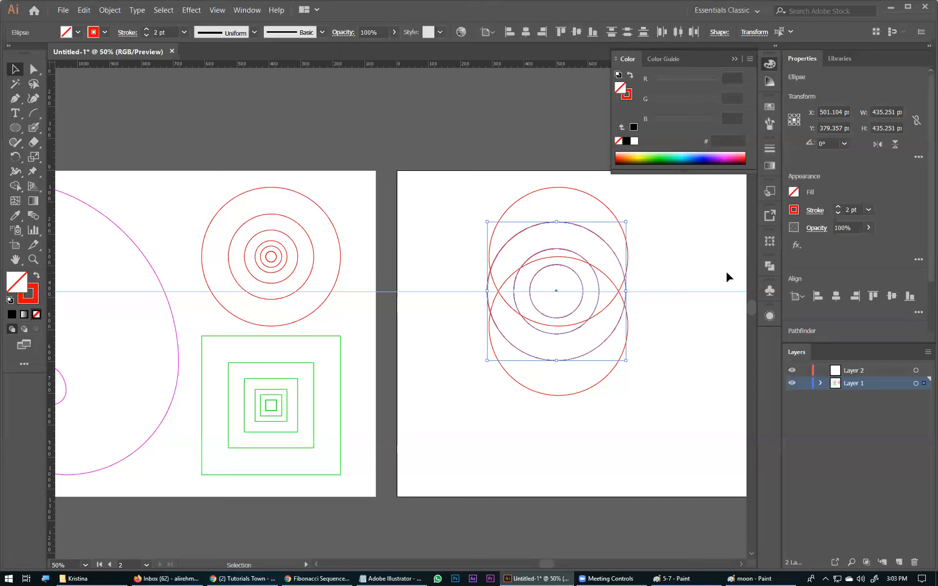
pyautogui.press('Down')
pyautogui.press('Down')
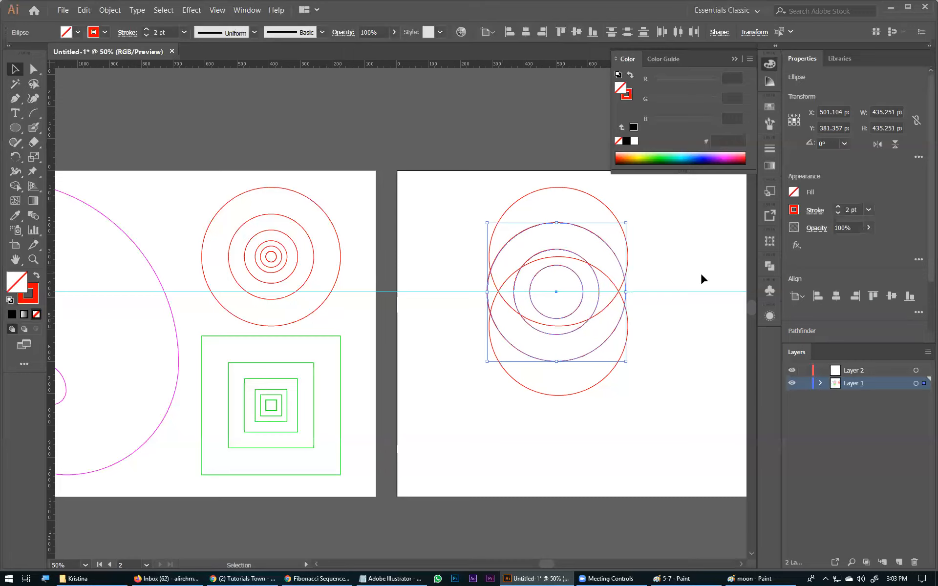